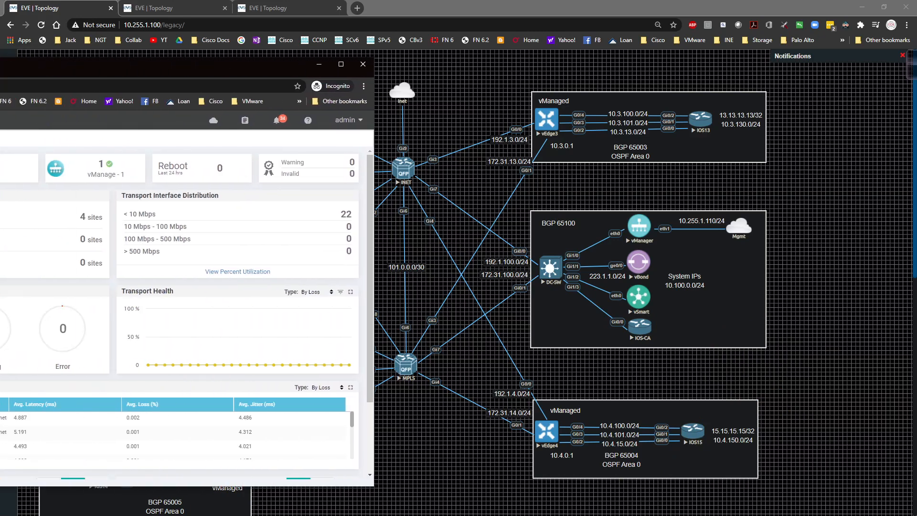
Open the Simulate Flows troubleshooting tool for the vEdge3 device from network monitoring
{"action": "left_click_drag", "start_coordinate": [0, 58], "coordinate": [213, 55]}
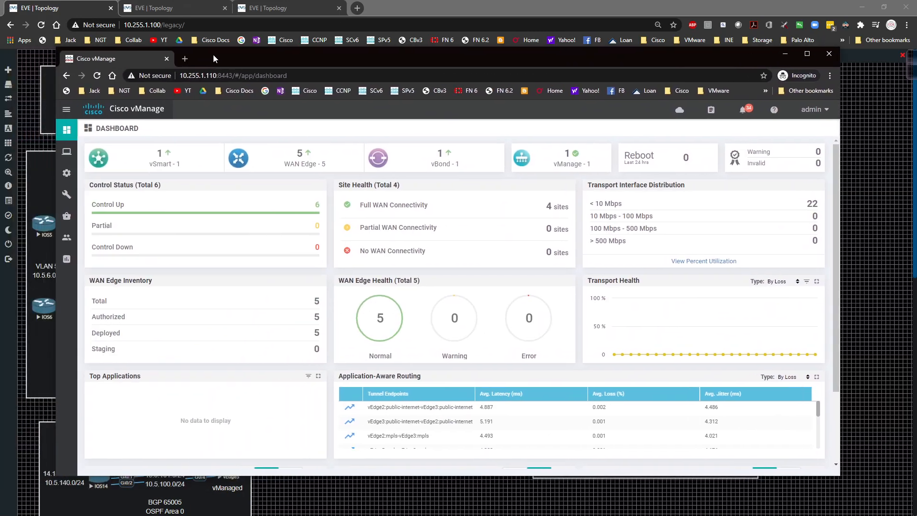
{"action": "mouse_move", "coordinate": [63, 151]}
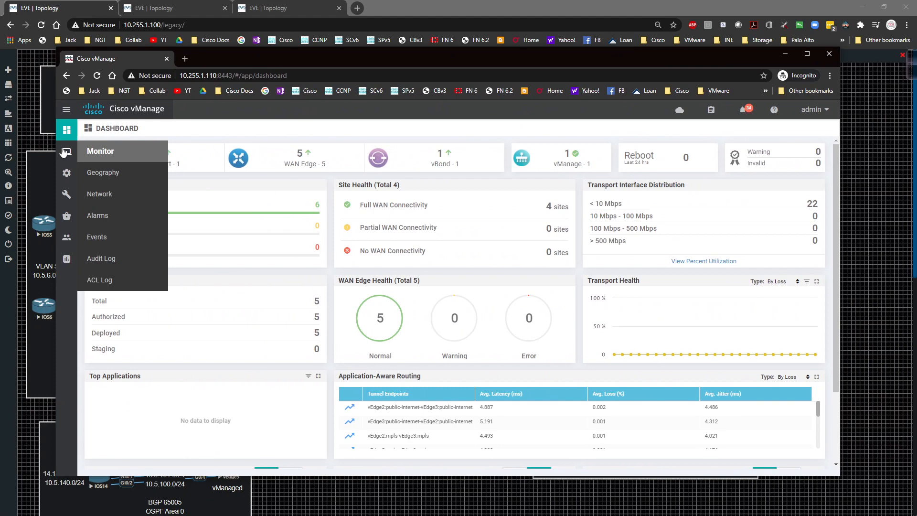
{"action": "left_click", "coordinate": [100, 194]}
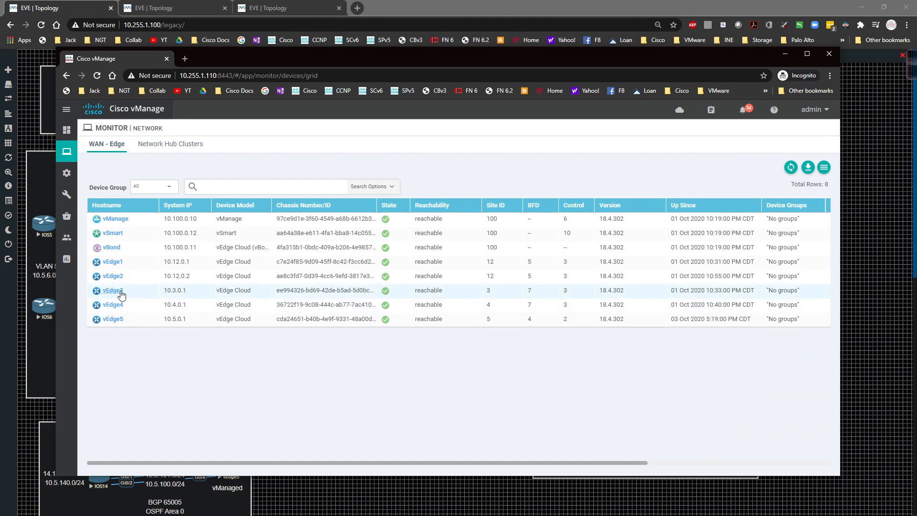
{"action": "left_click", "coordinate": [122, 291]}
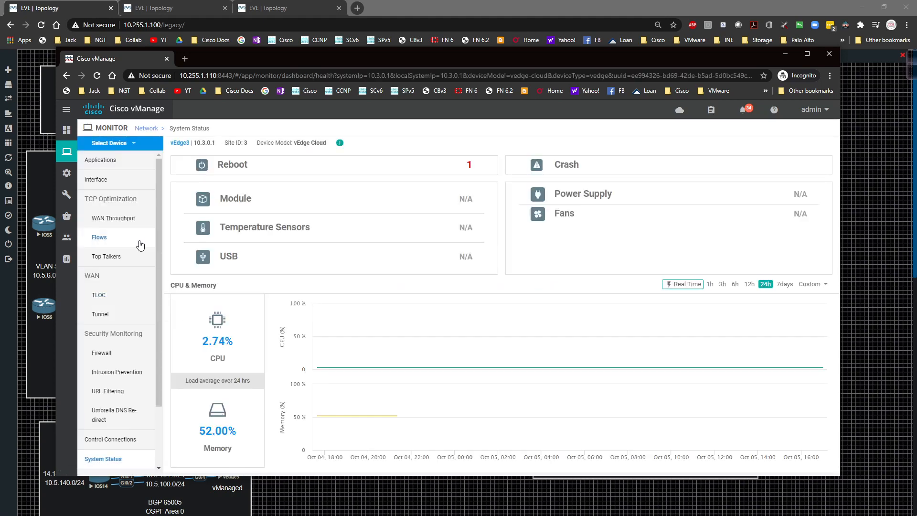
{"action": "scroll", "coordinate": [138, 306], "scroll_direction": "down", "scroll_amount": 2}
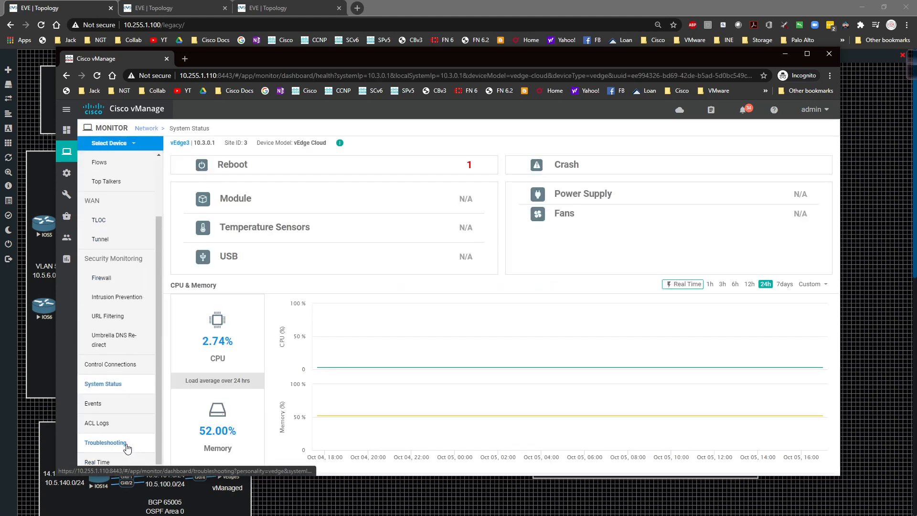
{"action": "left_click", "coordinate": [127, 444]}
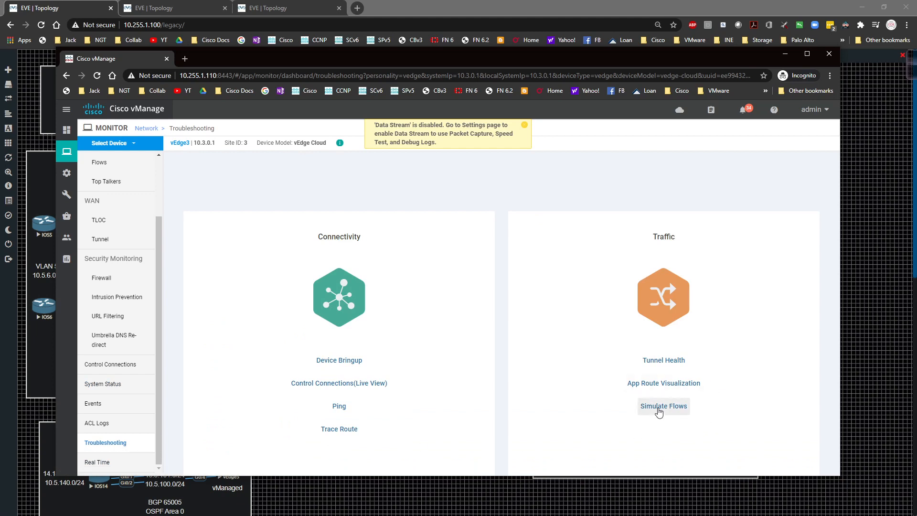
{"action": "left_click", "coordinate": [658, 409]}
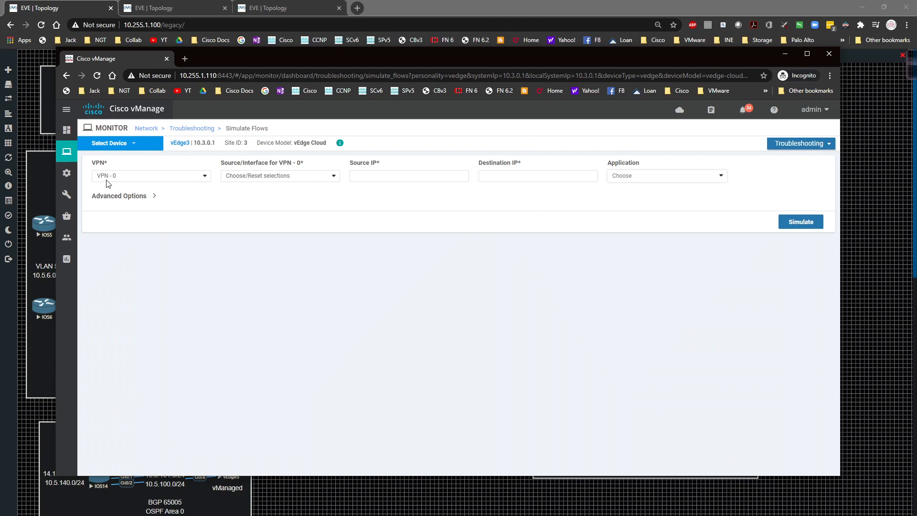
Set the flow to VPN - 1 with source interface ge0/2 (10.3.13.3) and destination IP 10.1.0.16
{"action": "left_click", "coordinate": [122, 178]}
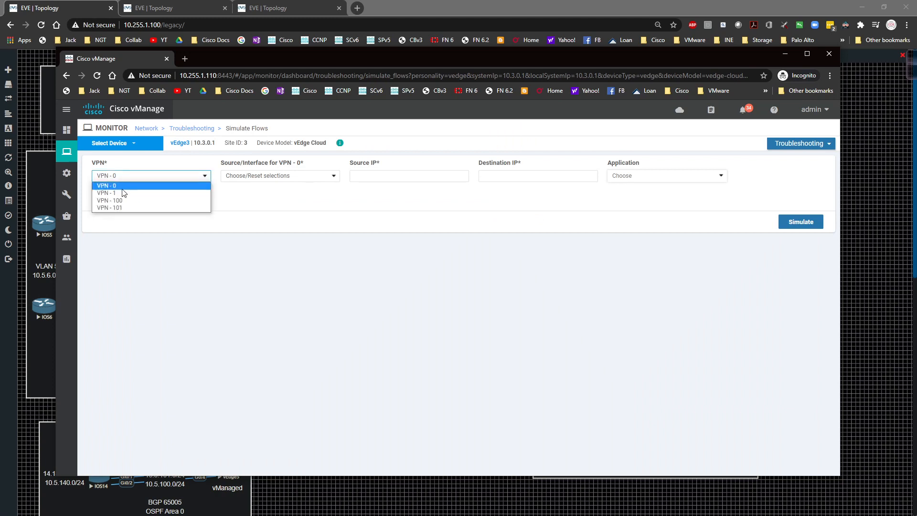
{"action": "left_click", "coordinate": [123, 194]}
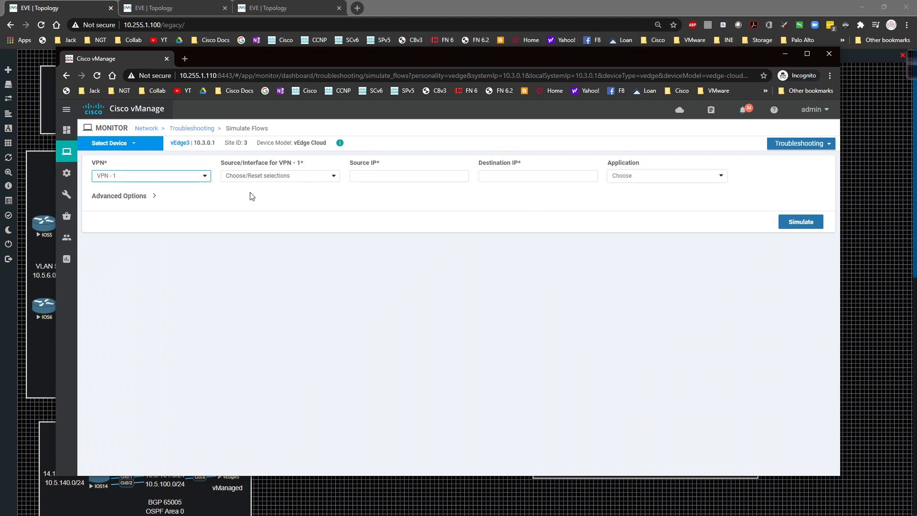
{"action": "left_click", "coordinate": [291, 180]}
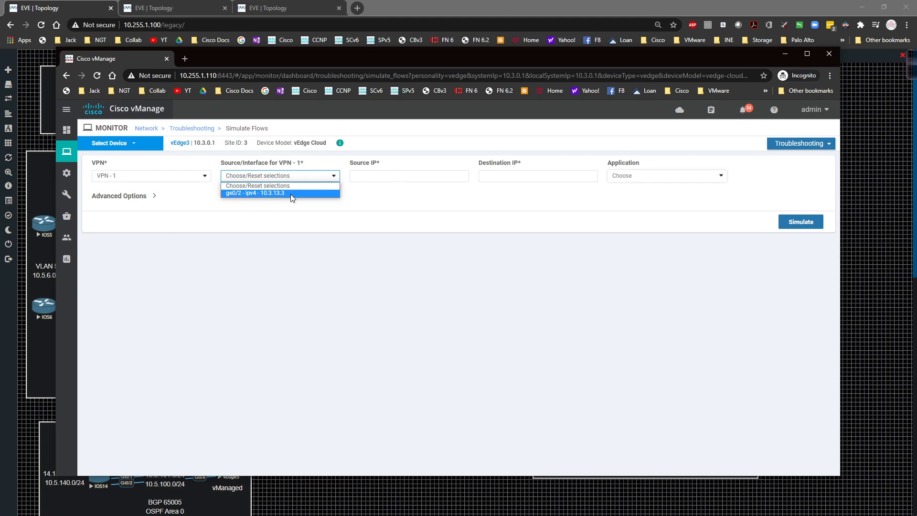
{"action": "left_click", "coordinate": [293, 193]}
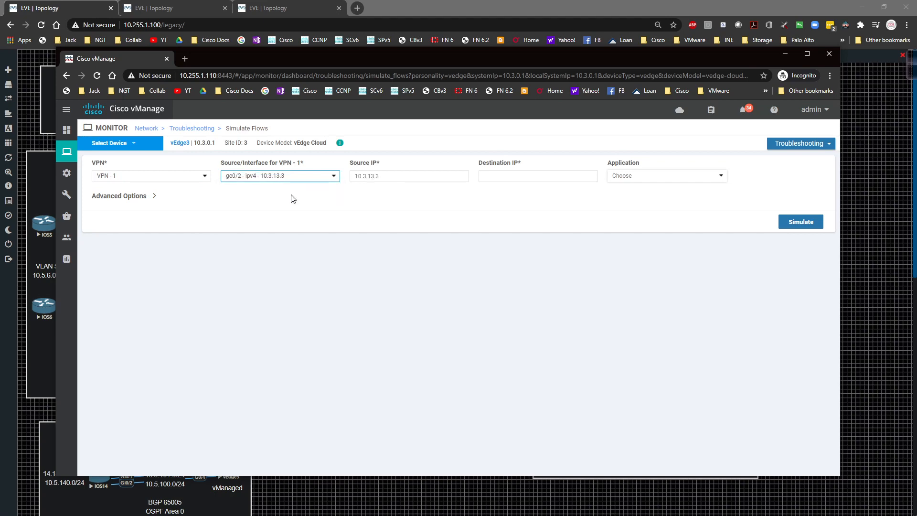
{"action": "left_click", "coordinate": [531, 176]}
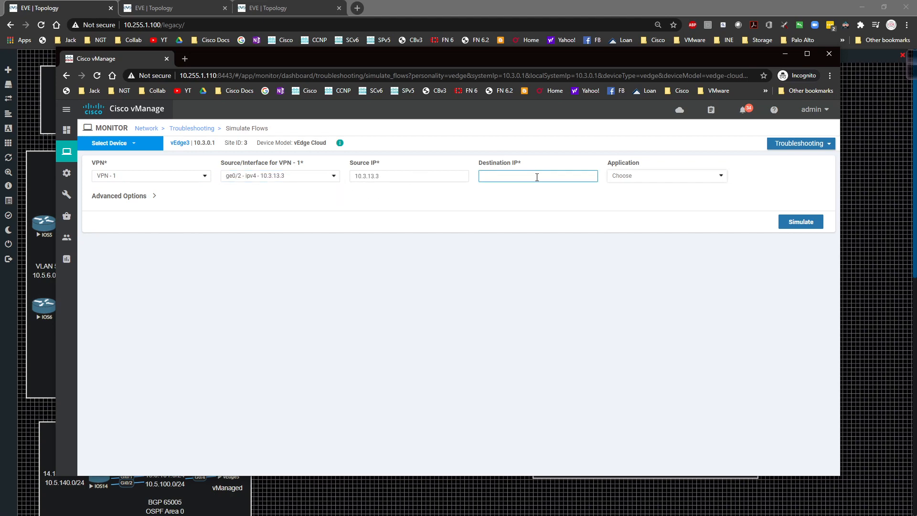
{"action": "type", "text": "10.1.0.16"}
{"action": "left_click", "coordinate": [702, 176]}
{"action": "scroll", "coordinate": [687, 222], "scroll_direction": "down", "scroll_amount": 3}
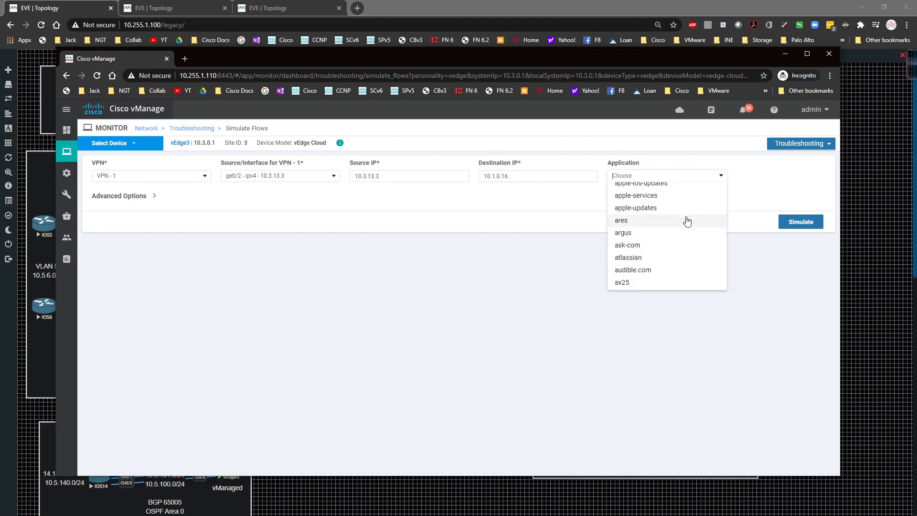
{"action": "scroll", "coordinate": [687, 221], "scroll_direction": "down", "scroll_amount": 5}
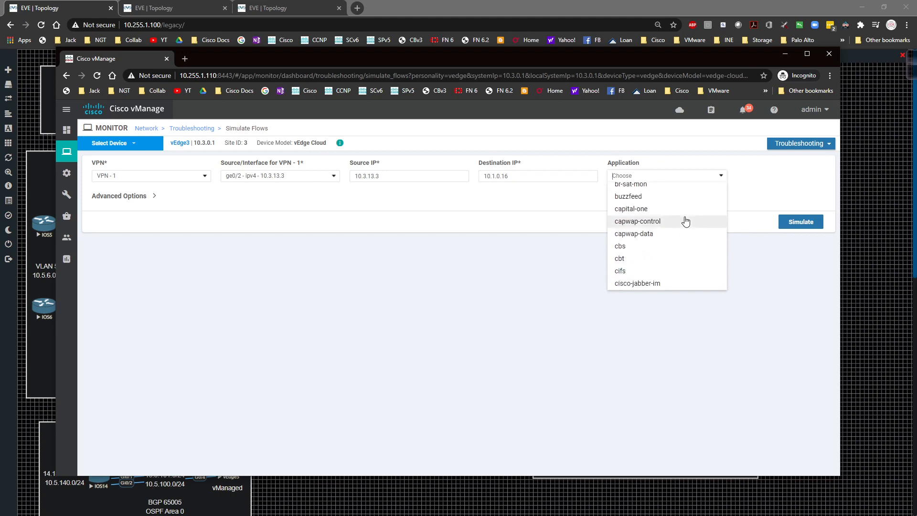
{"action": "left_click", "coordinate": [750, 193]}
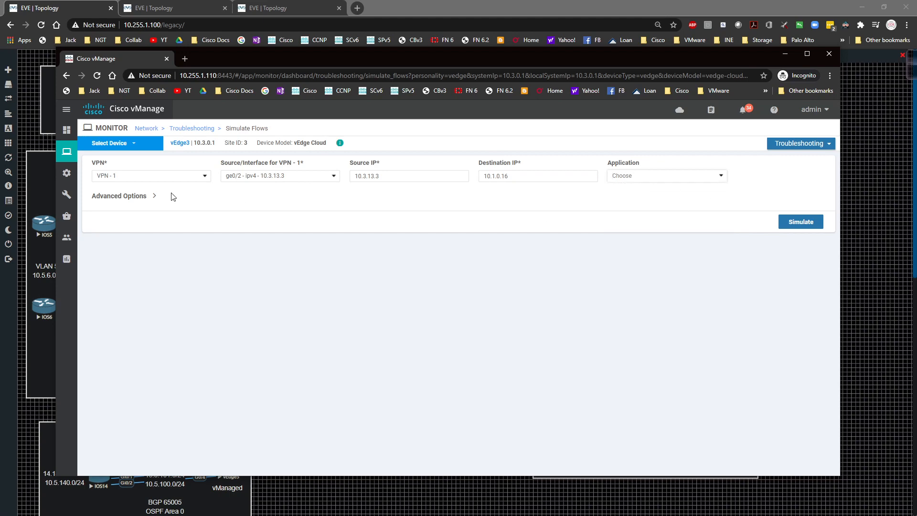
In the advanced options, set protocol 6, source port 2000 and destination port 23, and simulate the flow
{"action": "left_click", "coordinate": [156, 196]}
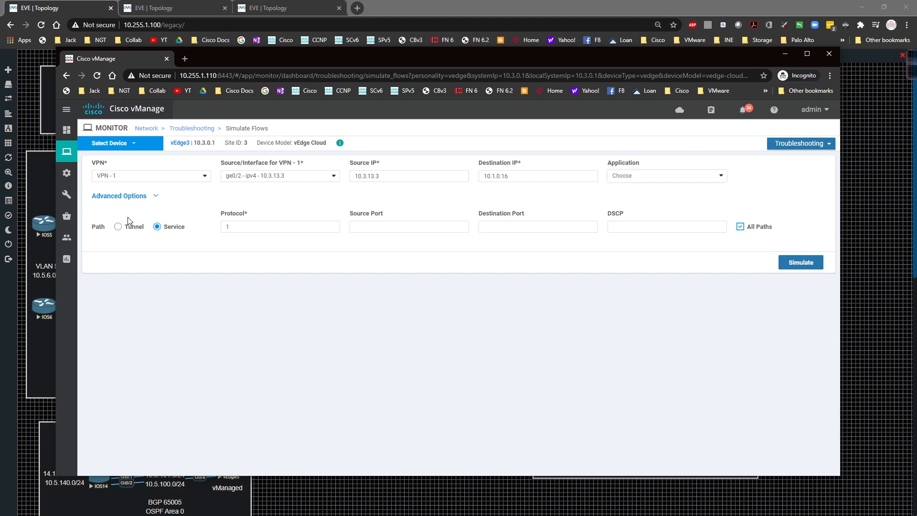
{"action": "left_click_drag", "start_coordinate": [331, 227], "coordinate": [212, 229]}
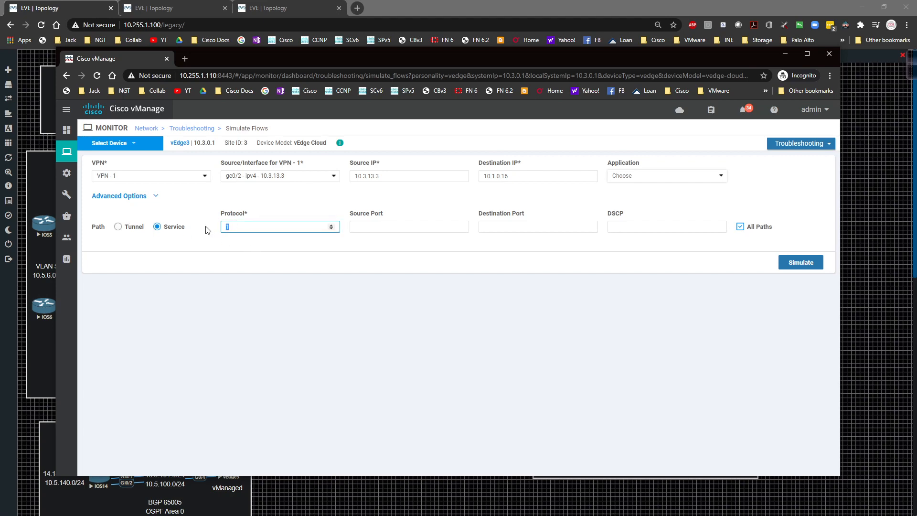
{"action": "type", "text": "6"}
{"action": "left_click", "coordinate": [247, 260]}
{"action": "left_click", "coordinate": [379, 228]}
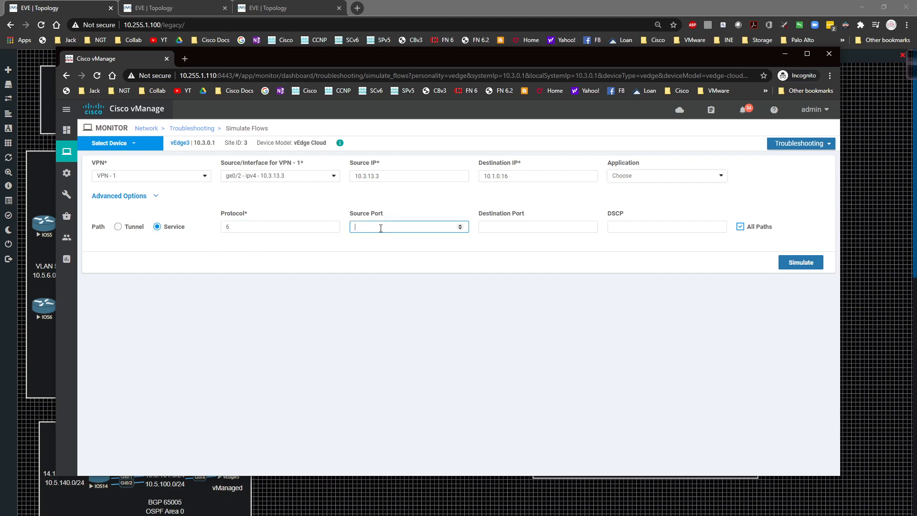
{"action": "type", "text": "2000"}
{"action": "key", "text": "Tab"}
{"action": "type", "text": "23"}
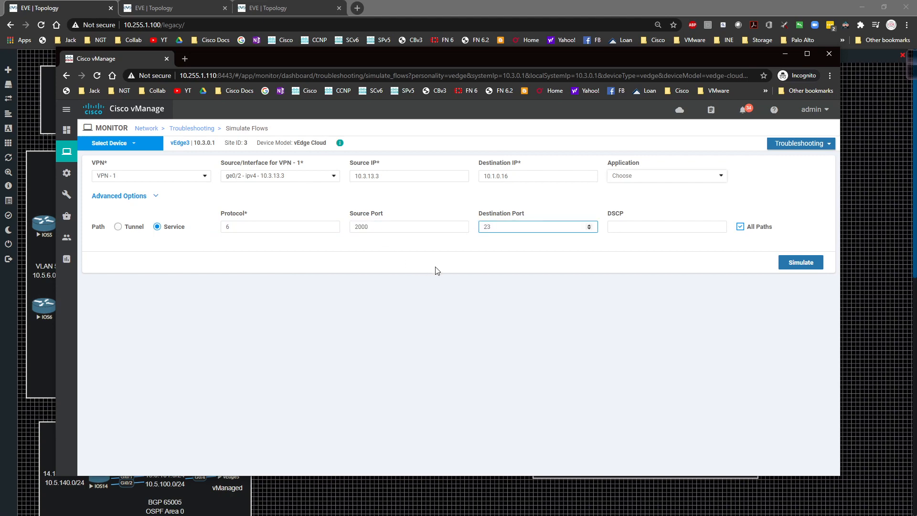
{"action": "left_click", "coordinate": [436, 267]}
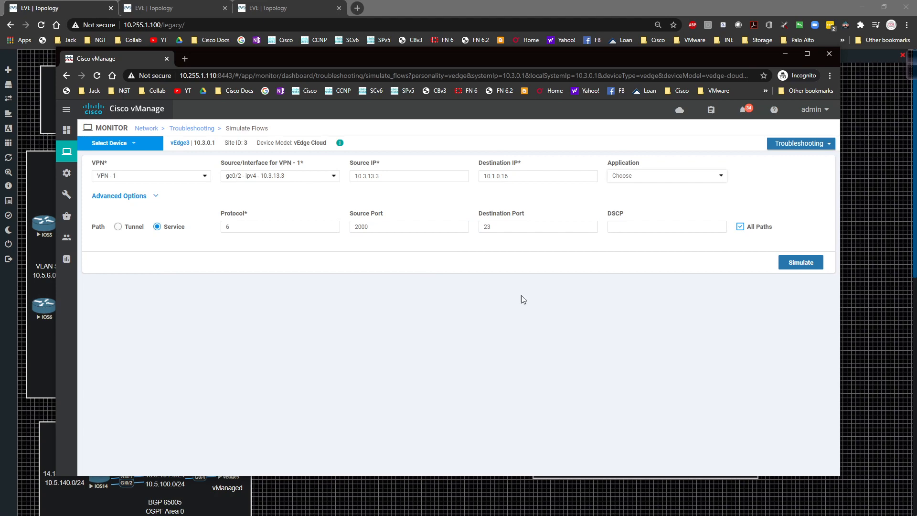
{"action": "left_click", "coordinate": [800, 270]}
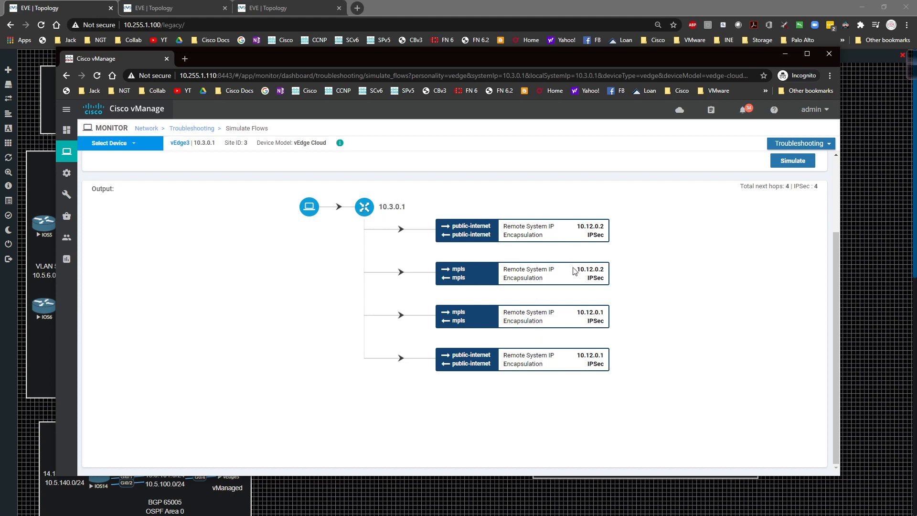
Set the destination port to 80, simulate the flow again and review its output paths
{"action": "scroll", "coordinate": [573, 271], "scroll_direction": "up", "scroll_amount": 3}
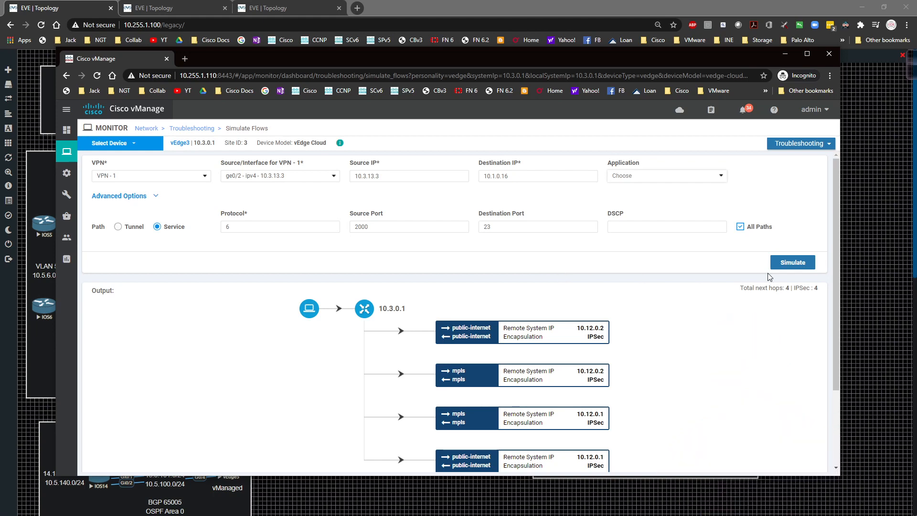
{"action": "left_click", "coordinate": [512, 225]}
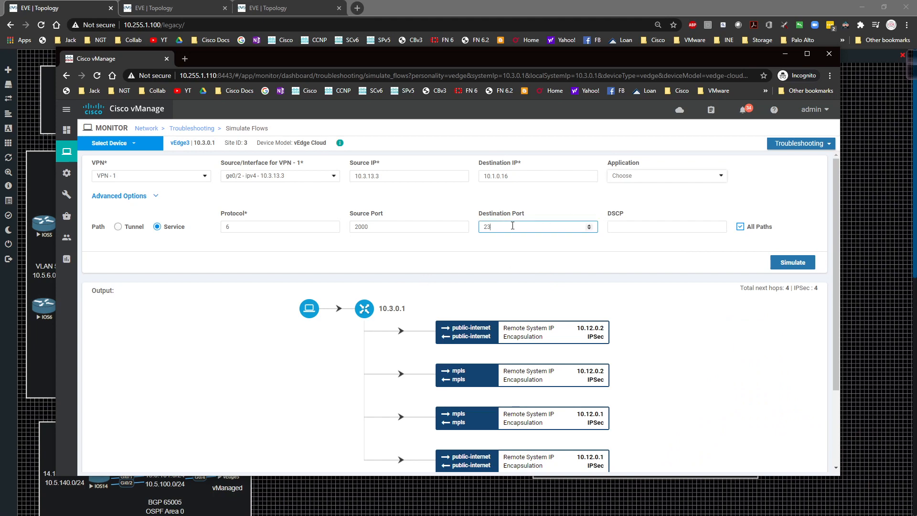
{"action": "key", "text": "BackSpace"}
{"action": "key", "text": "BackSpace"}
{"action": "type", "text": "80"}
{"action": "left_click", "coordinate": [783, 266]}
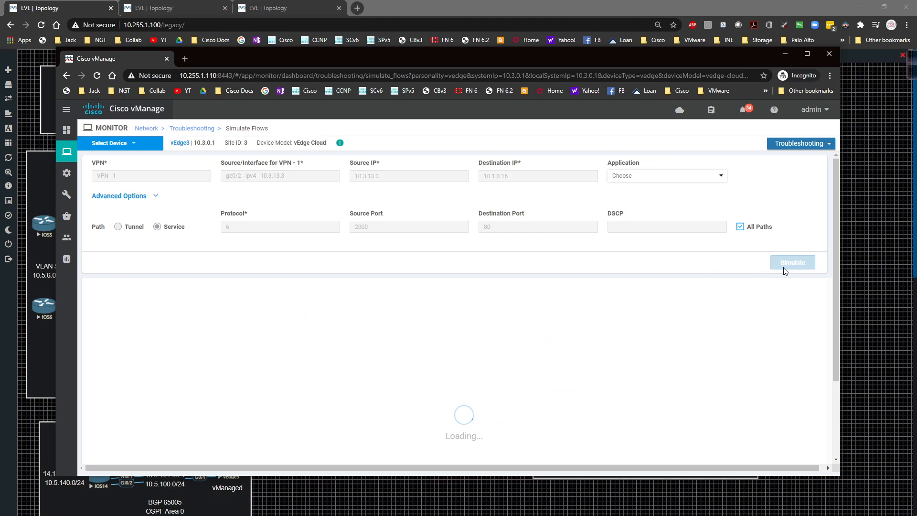
{"action": "scroll", "coordinate": [774, 271], "scroll_direction": "down", "scroll_amount": 3}
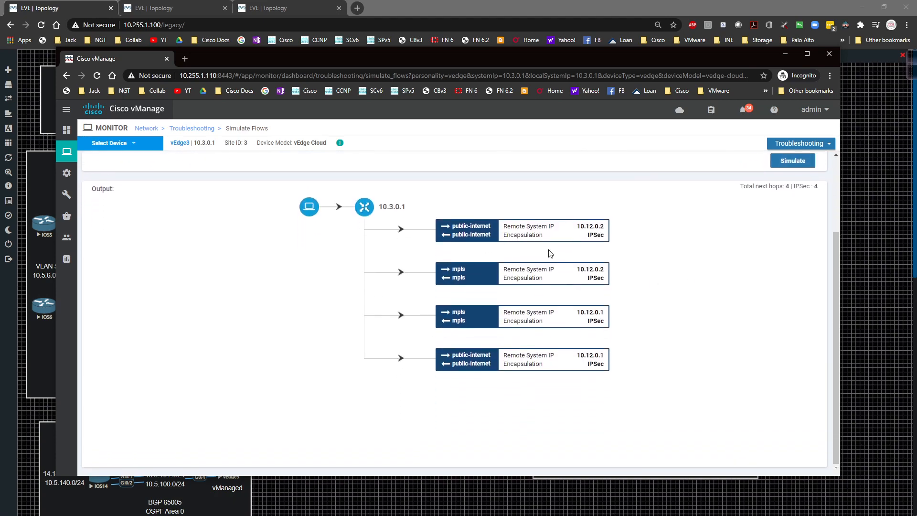
{"action": "scroll", "coordinate": [550, 254], "scroll_direction": "up", "scroll_amount": 3}
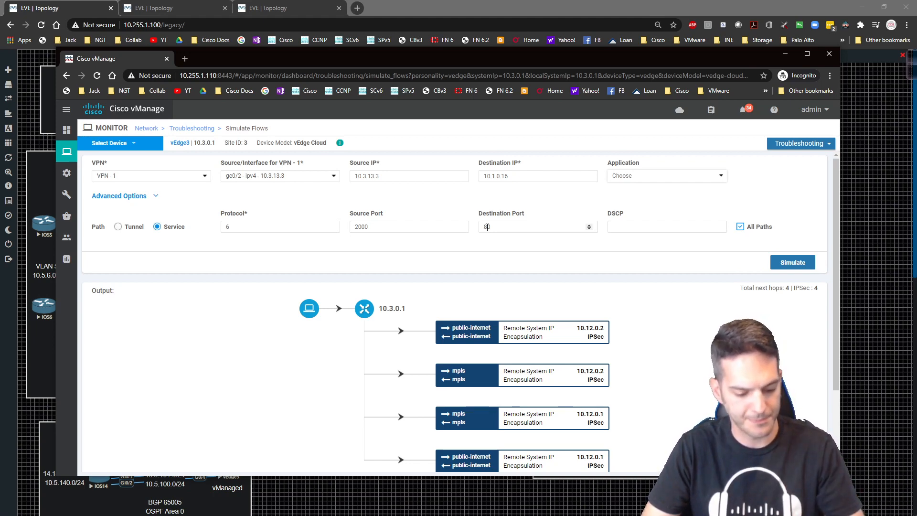
Start adding a new centralized policy from the policy configuration
{"action": "mouse_move", "coordinate": [67, 173]}
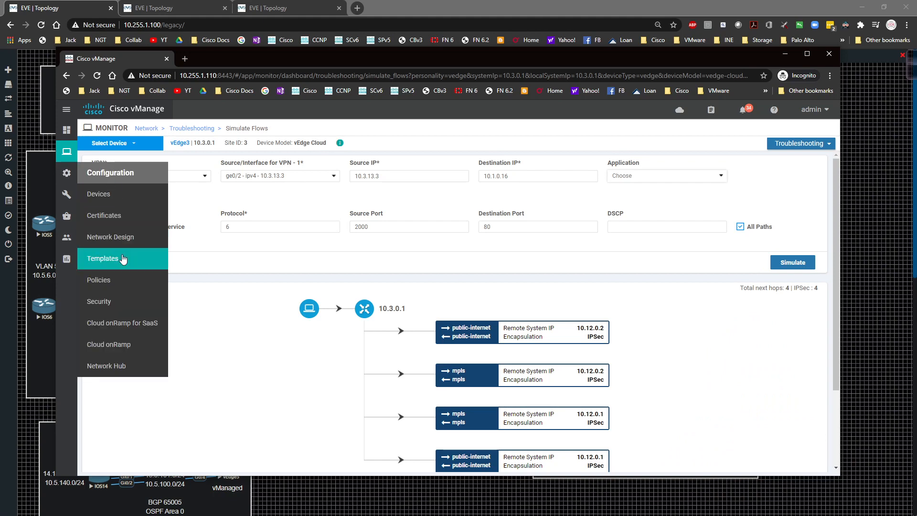
{"action": "left_click", "coordinate": [117, 281]}
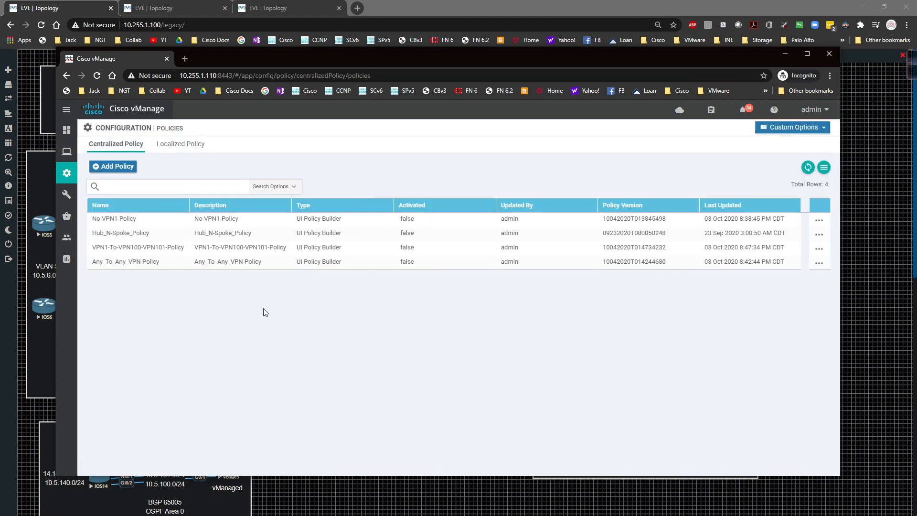
{"action": "left_click", "coordinate": [792, 128]}
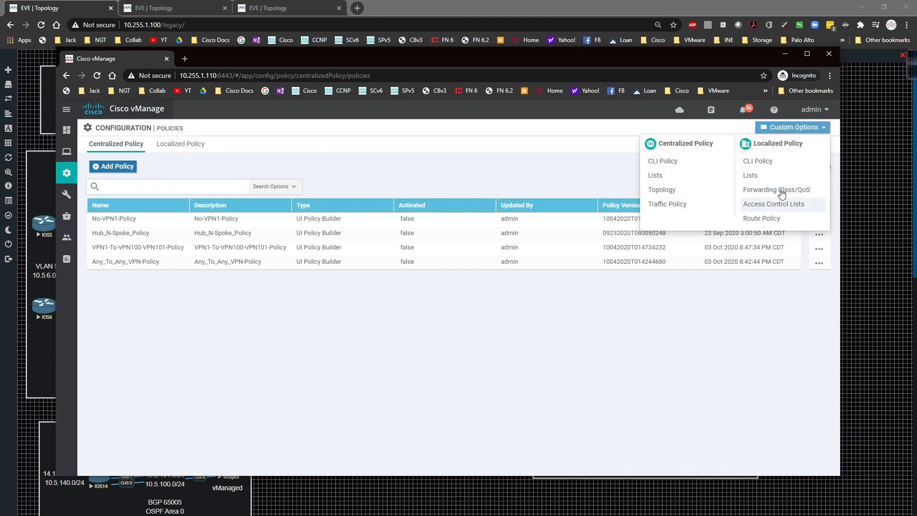
{"action": "left_click", "coordinate": [233, 169]}
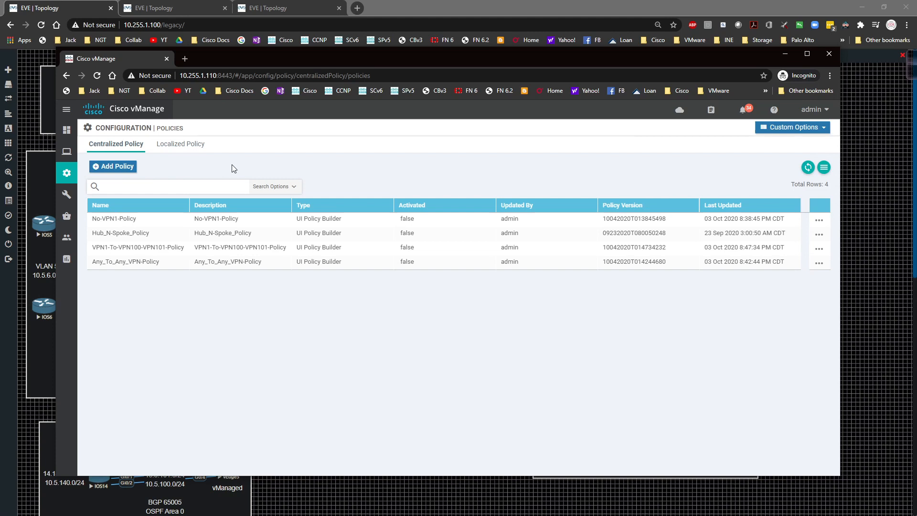
{"action": "left_click", "coordinate": [111, 166]}
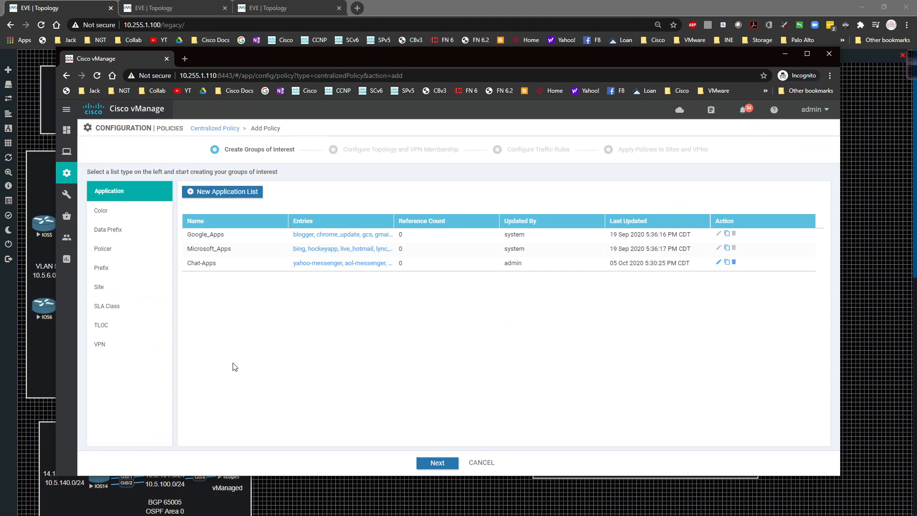
Review the VPN lists and delete the FW_Needed site list
{"action": "left_click", "coordinate": [132, 348]}
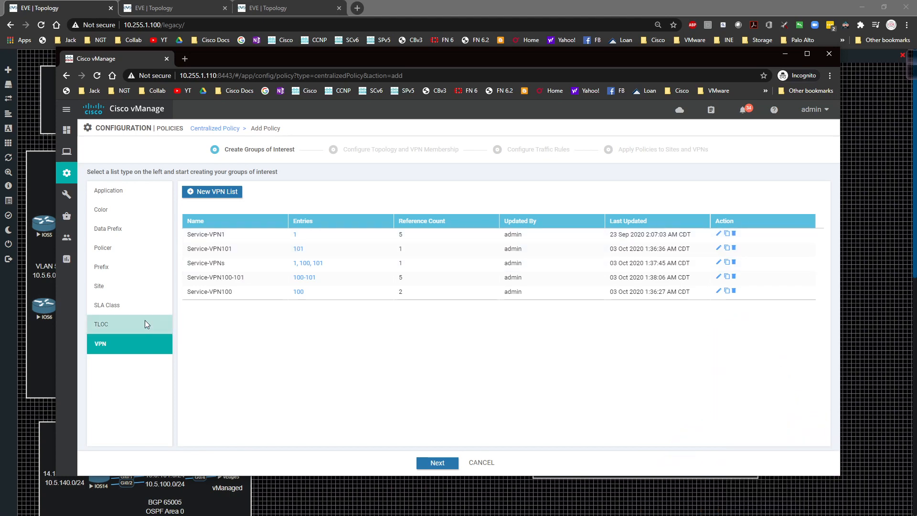
{"action": "left_click", "coordinate": [126, 285]}
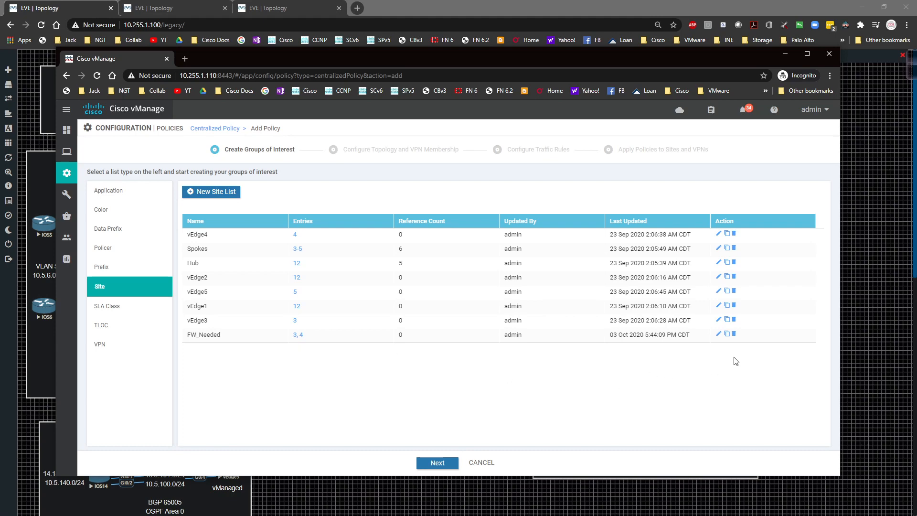
{"action": "left_click", "coordinate": [733, 334]}
{"action": "left_click", "coordinate": [505, 321]}
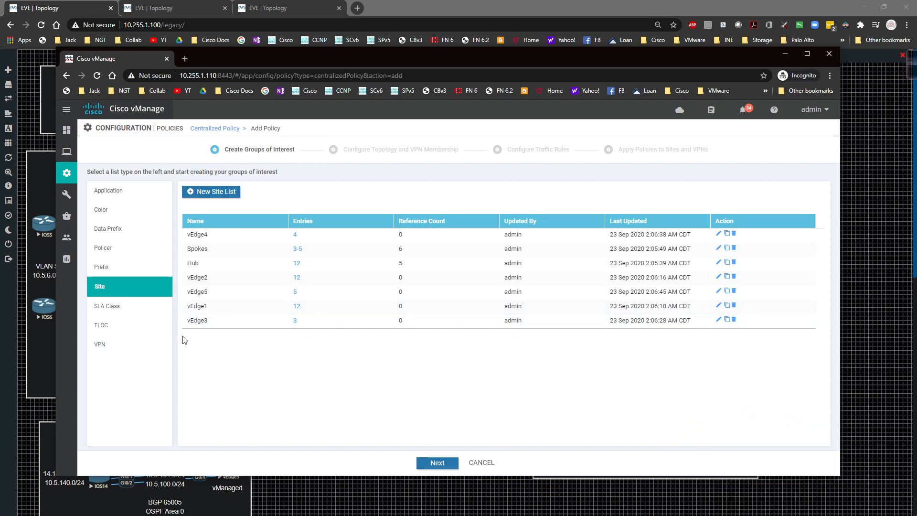
Delete the existing Telnet, Web and Chat-Apps SLA class lists from the groups of interest
{"action": "left_click", "coordinate": [131, 306]}
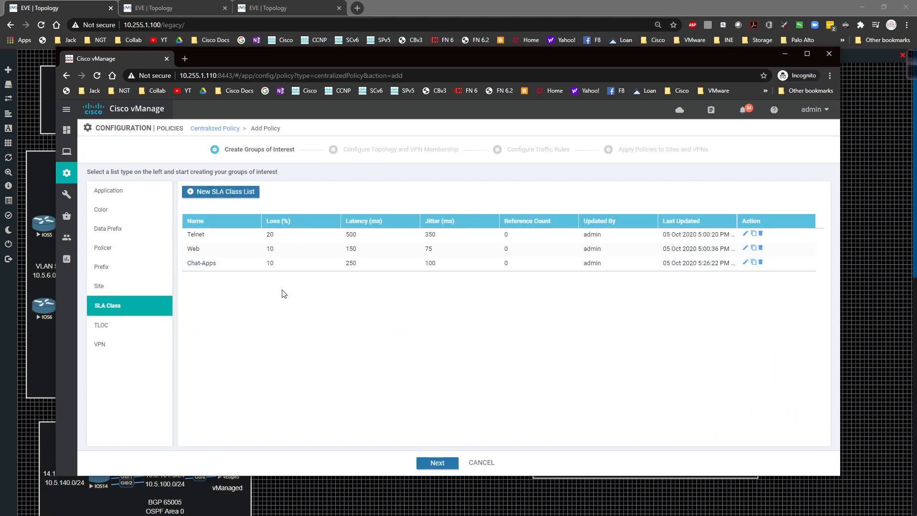
{"action": "left_click", "coordinate": [761, 234]}
{"action": "key", "text": "Return"}
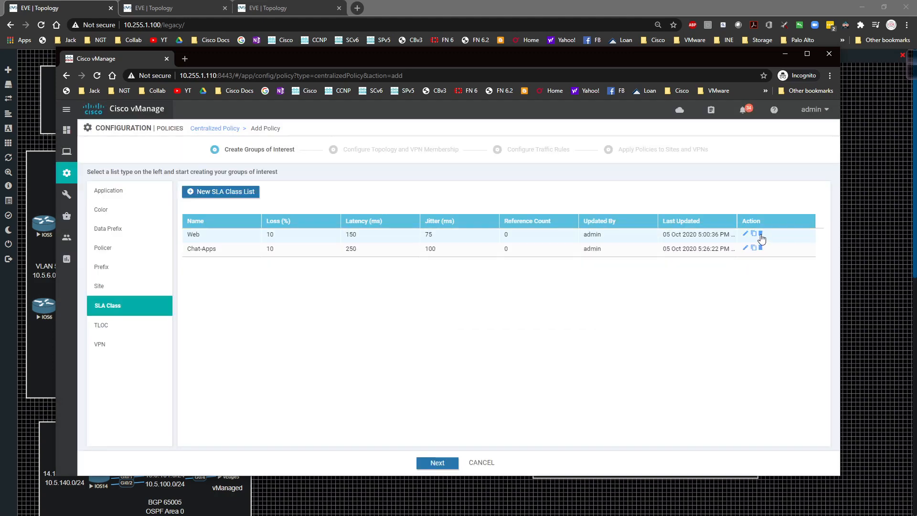
{"action": "left_click", "coordinate": [761, 235]}
{"action": "key", "text": "Return"}
{"action": "left_click", "coordinate": [759, 234]}
{"action": "key", "text": "Return"}
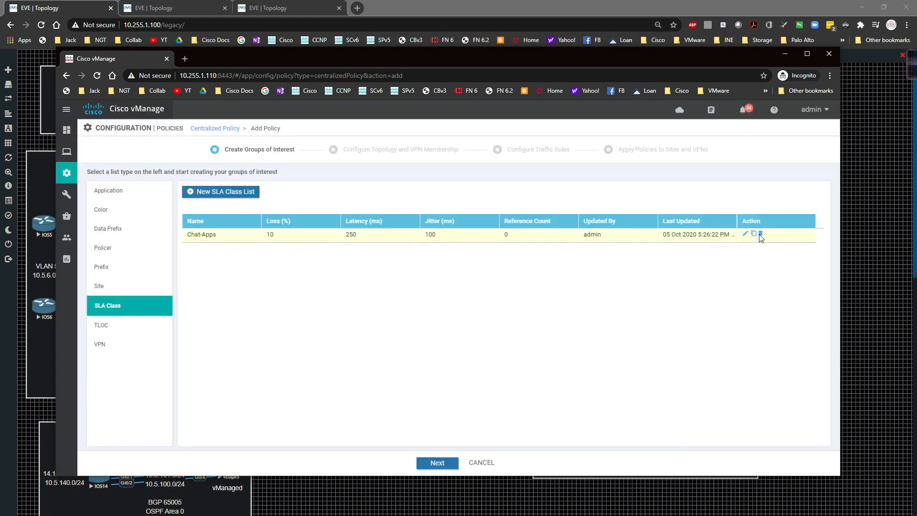
Add an SLA class list named Telnet with 25% loss, 500 ms latency and 250 ms jitter
{"action": "left_click", "coordinate": [227, 196]}
{"action": "left_click", "coordinate": [238, 230]}
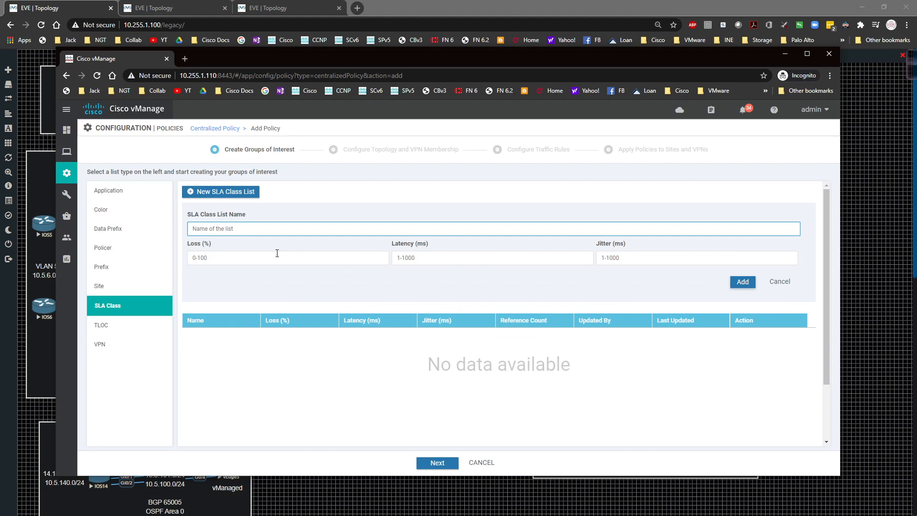
{"action": "type", "text": "Telnet"}
{"action": "left_click", "coordinate": [256, 262]}
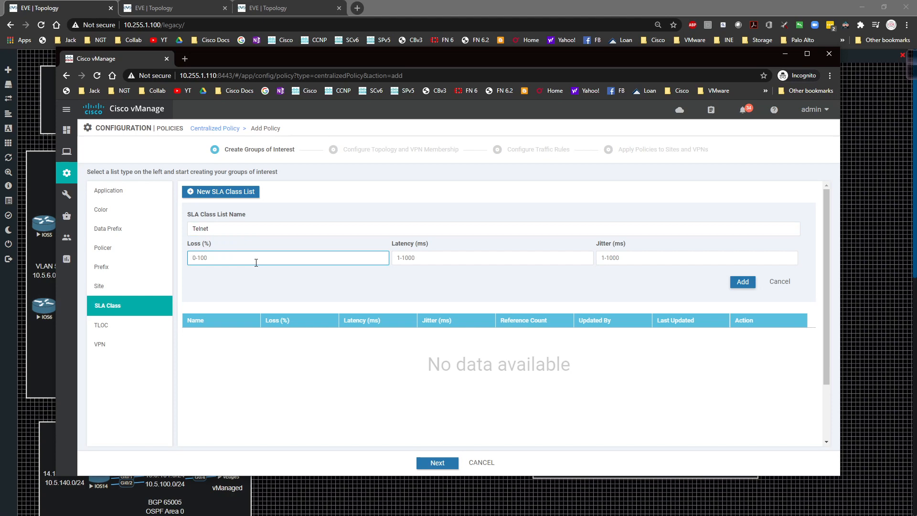
{"action": "type", "text": "25"}
{"action": "key", "text": "Tab"}
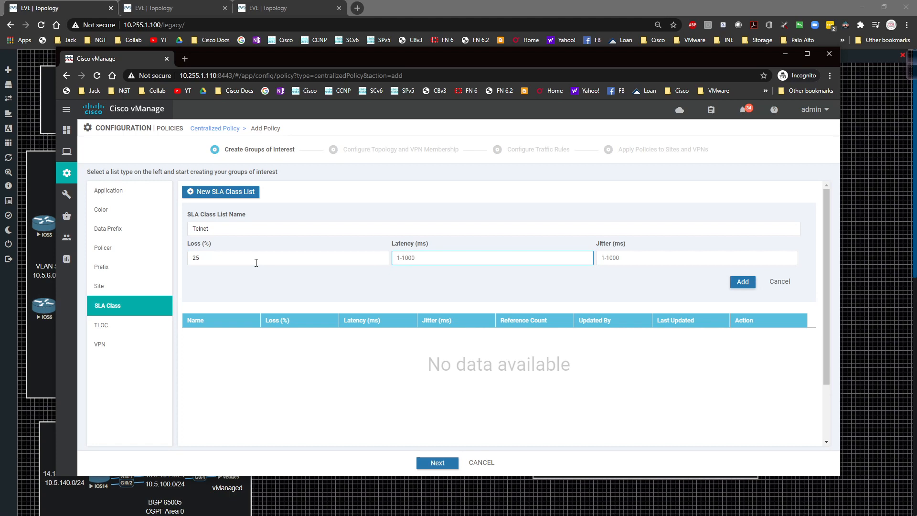
{"action": "type", "text": "500"}
{"action": "key", "text": "Tab"}
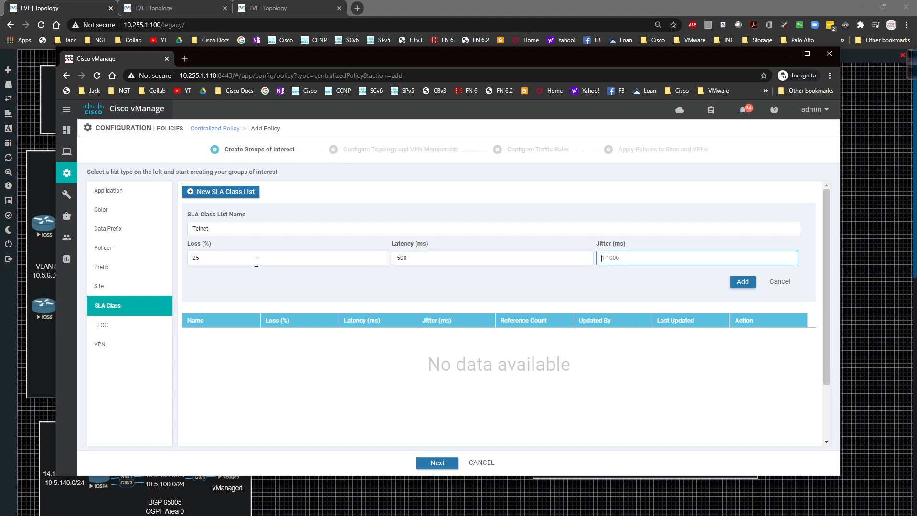
{"action": "type", "text": "250"}
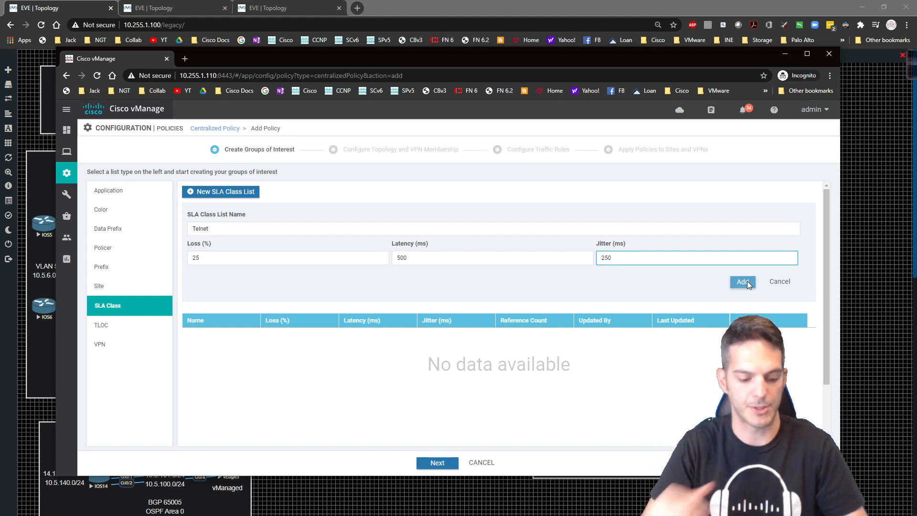
{"action": "left_click", "coordinate": [743, 282]}
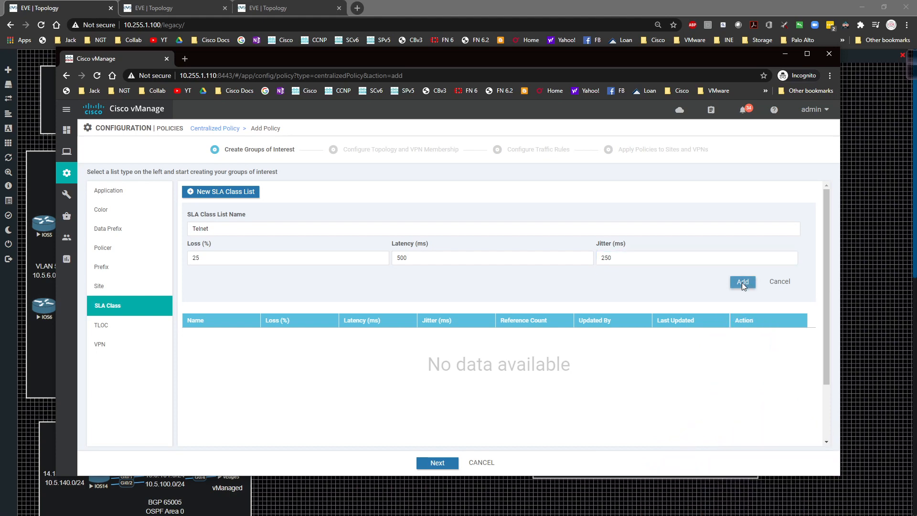
Add an SLA class list named Web with 10% loss, 150 ms latency and 200 ms jitter
{"action": "left_click", "coordinate": [224, 191]}
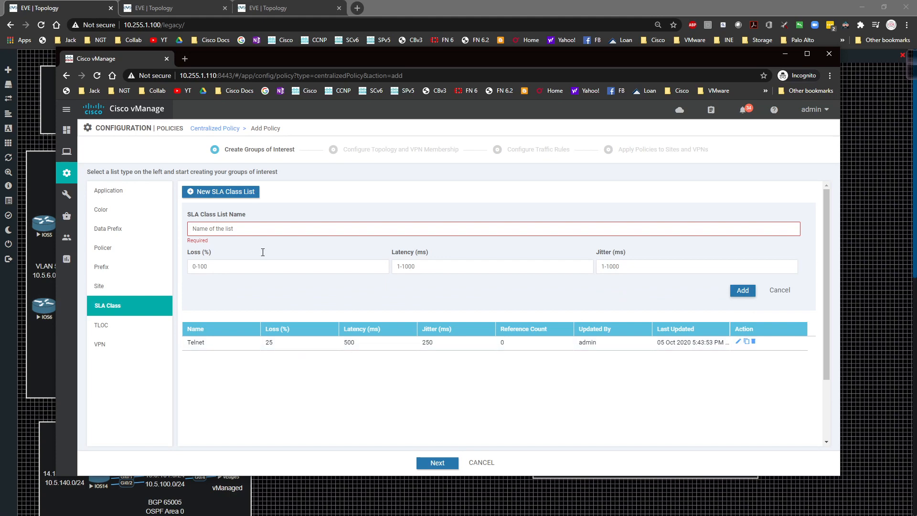
{"action": "left_click", "coordinate": [203, 228]}
{"action": "type", "text": "Web"}
{"action": "key", "text": "Tab"}
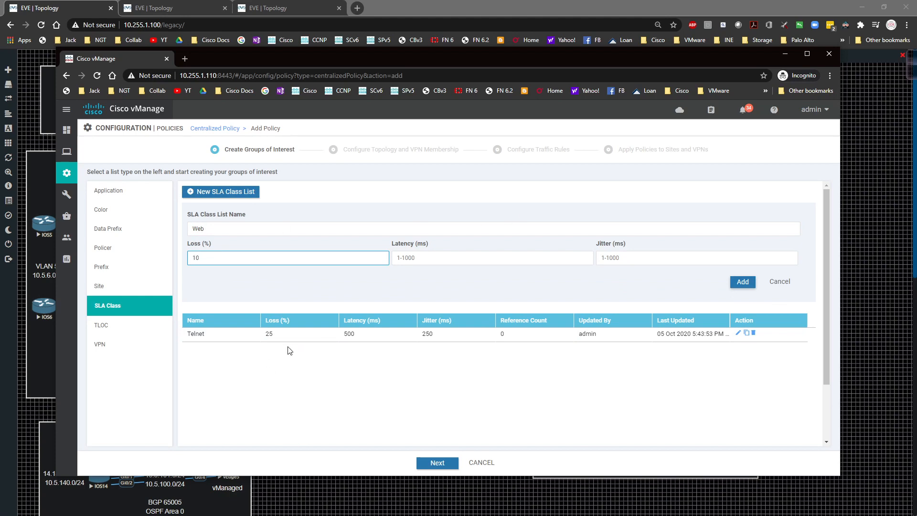
{"action": "key", "text": "Tab"}
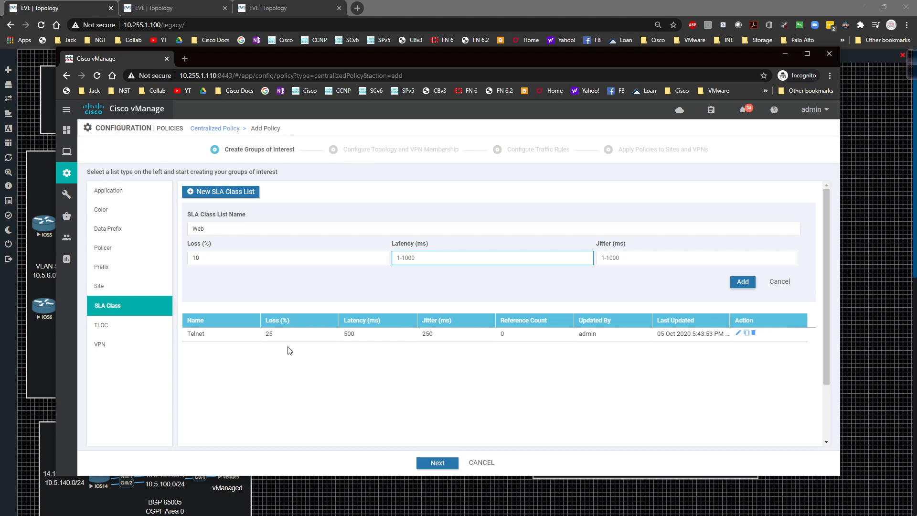
{"action": "type", "text": "150"}
{"action": "key", "text": "Tab"}
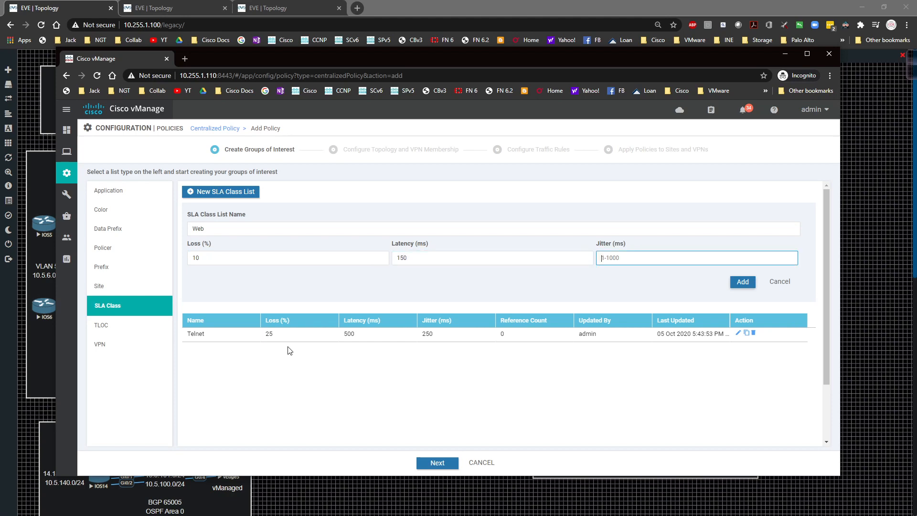
{"action": "type", "text": "200"}
{"action": "left_click", "coordinate": [740, 282]}
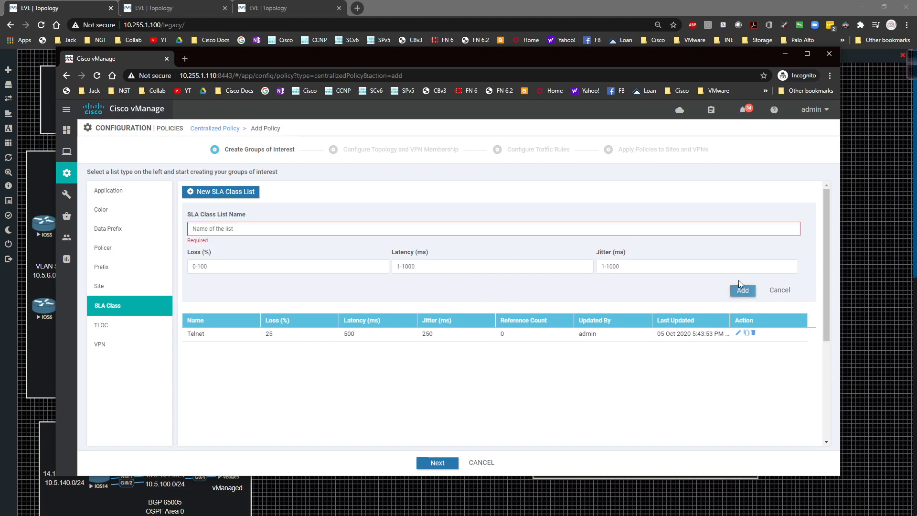
Advance past the topology stage to the traffic rules and start creating a new application-aware routing policy
{"action": "left_click", "coordinate": [437, 463]}
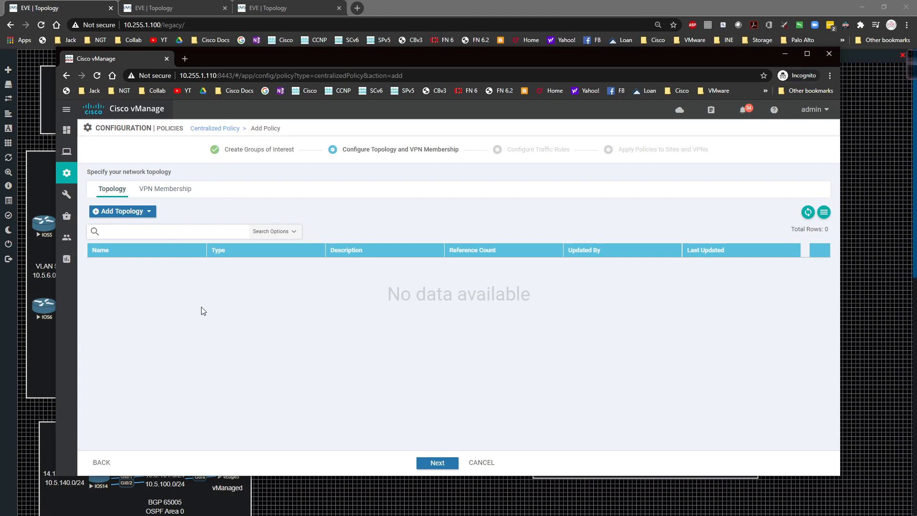
{"action": "left_click", "coordinate": [432, 462]}
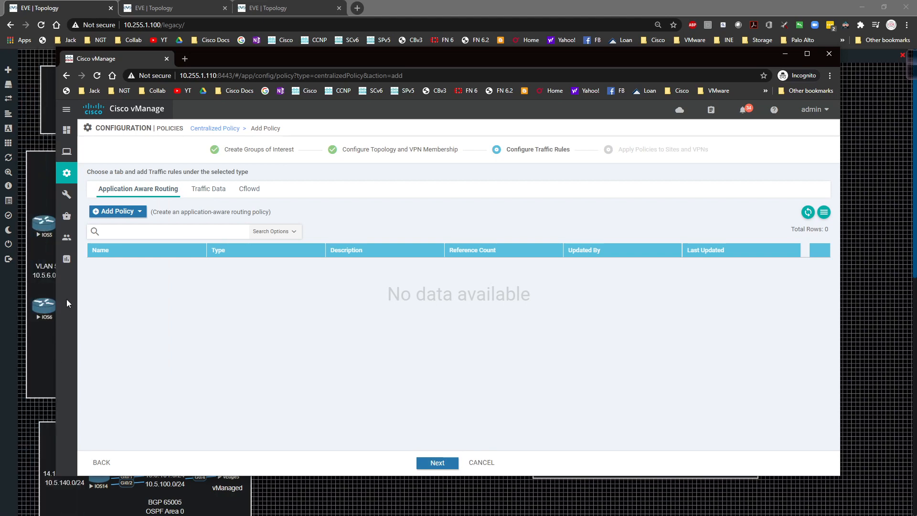
{"action": "left_click", "coordinate": [122, 211]}
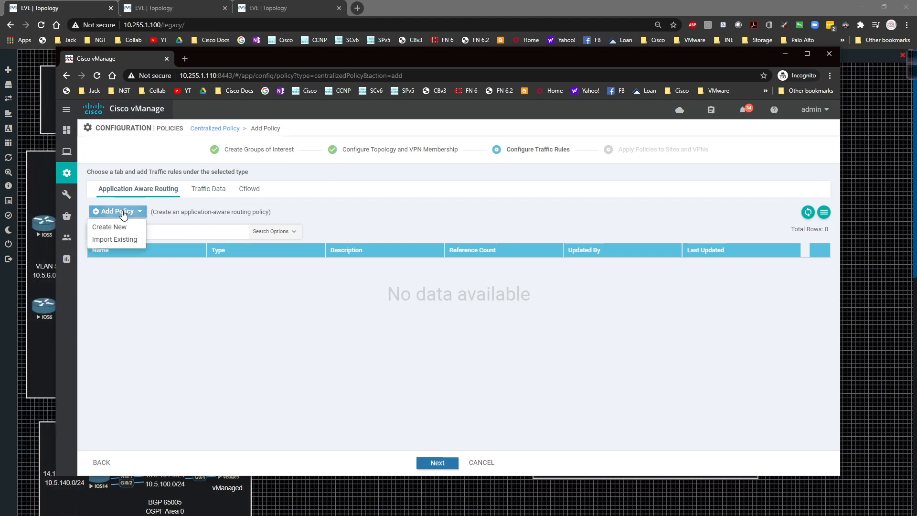
{"action": "left_click", "coordinate": [122, 229]}
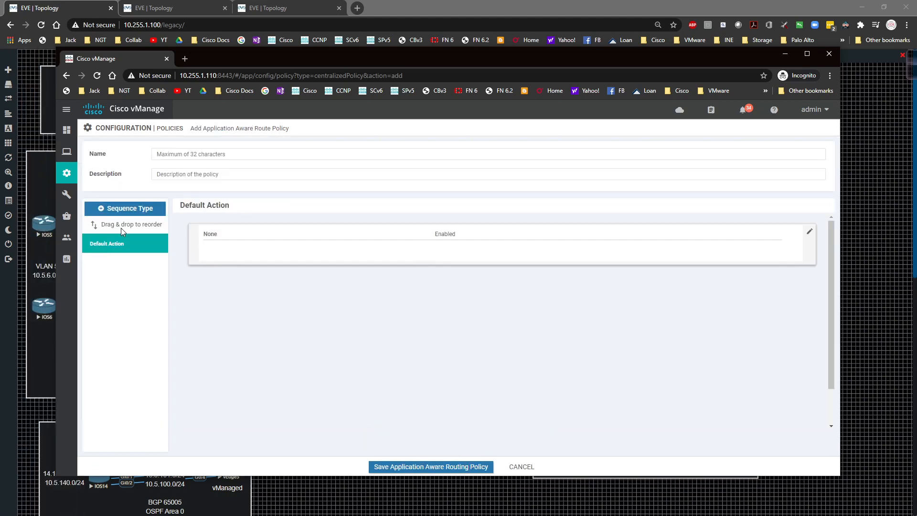
Name the application-aware routing policy AAR-Telnet-Wen and use the same text as its description
{"action": "left_click", "coordinate": [229, 153]}
{"action": "type", "text": "AA"}
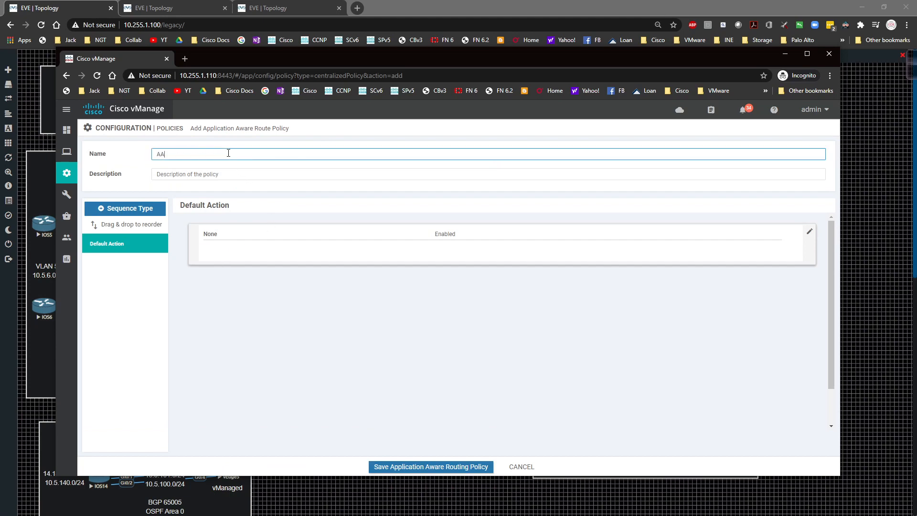
{"action": "type", "text": "R-Telnet-Wen"}
{"action": "key", "text": "ctrl+a"}
{"action": "key", "text": "ctrl+c"}
{"action": "key", "text": "Tab"}
{"action": "key", "text": "ctrl+v"}
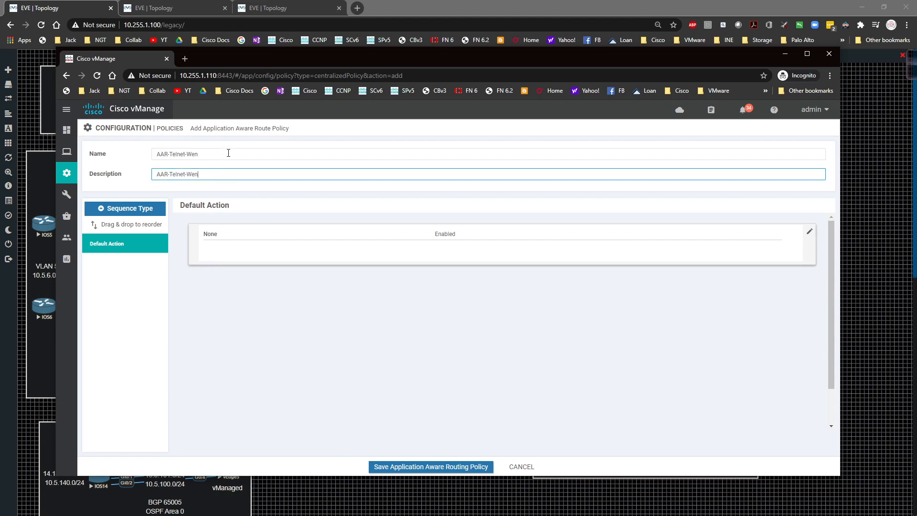
Add an App Route sequence with a rule that matches protocol 6 and destination port 23
{"action": "left_click", "coordinate": [119, 209]}
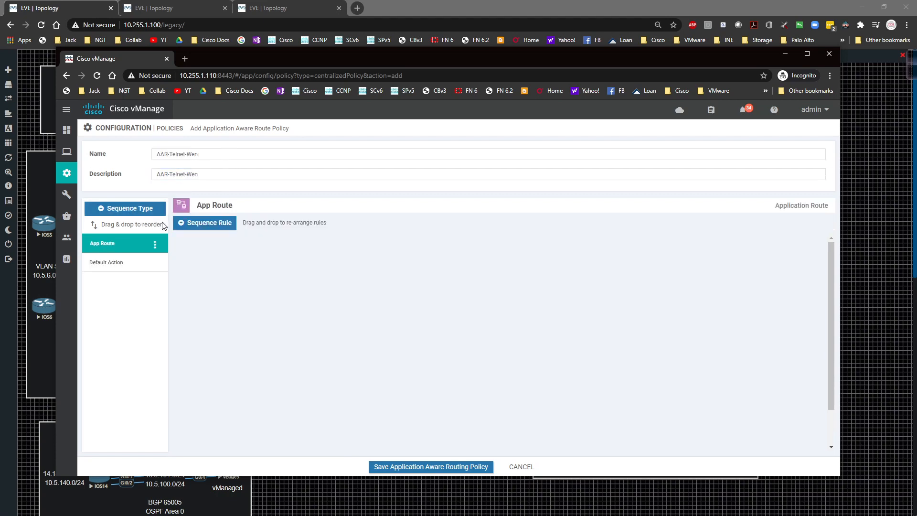
{"action": "left_click", "coordinate": [212, 225]}
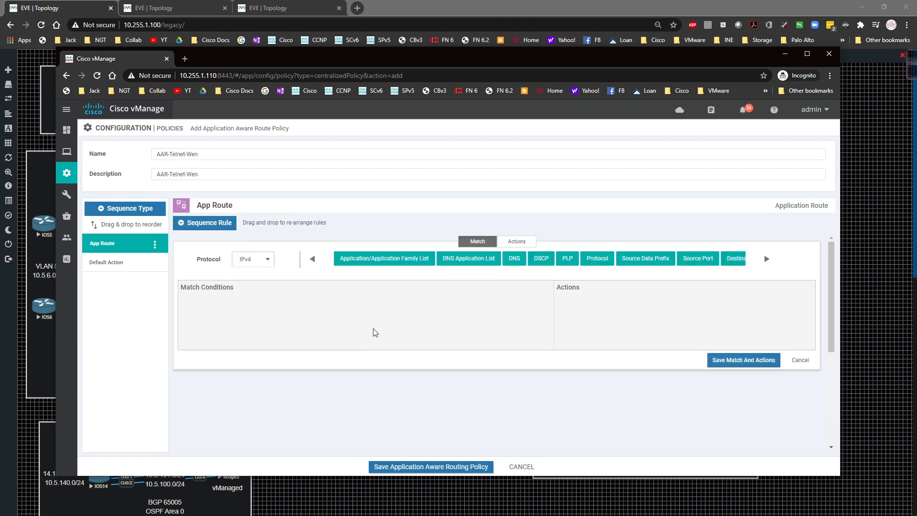
{"action": "left_click", "coordinate": [596, 265]}
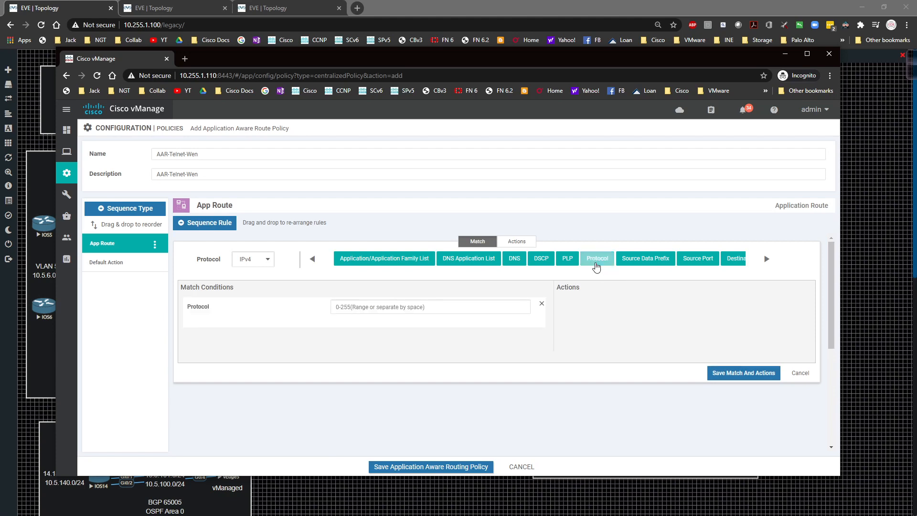
{"action": "left_click", "coordinate": [449, 309]}
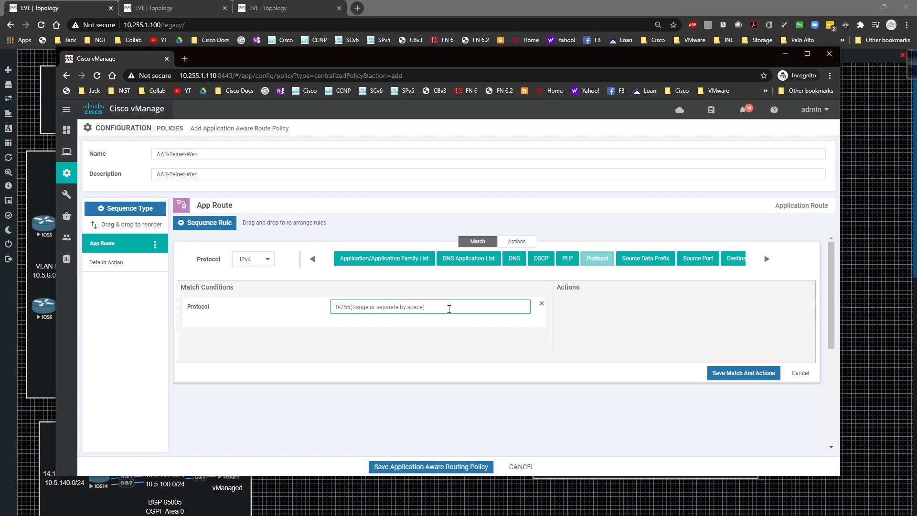
{"action": "type", "text": "6"}
{"action": "left_click", "coordinate": [440, 346]}
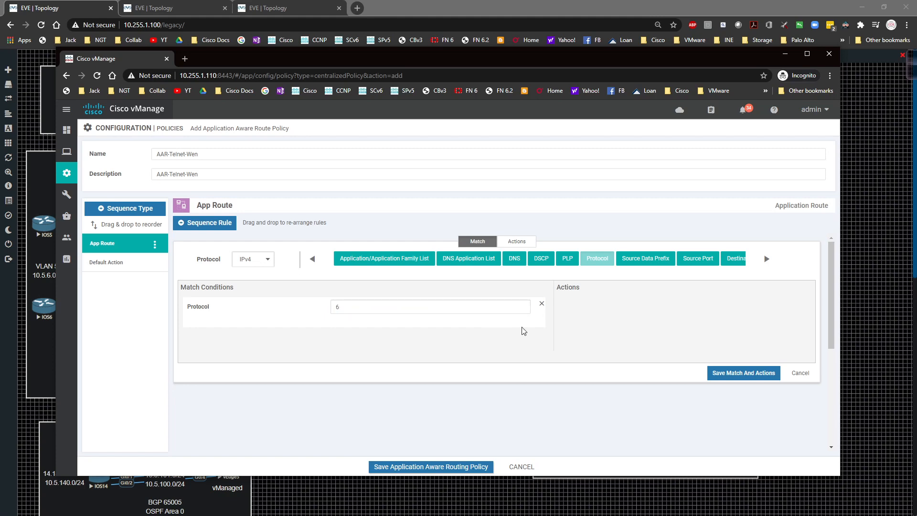
{"action": "left_click", "coordinate": [767, 262]}
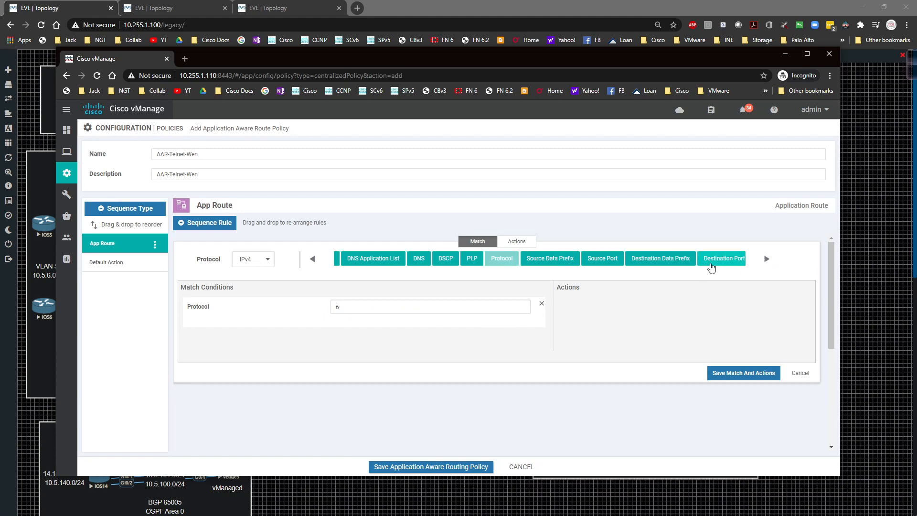
{"action": "left_click", "coordinate": [711, 260]}
{"action": "left_click", "coordinate": [390, 342]}
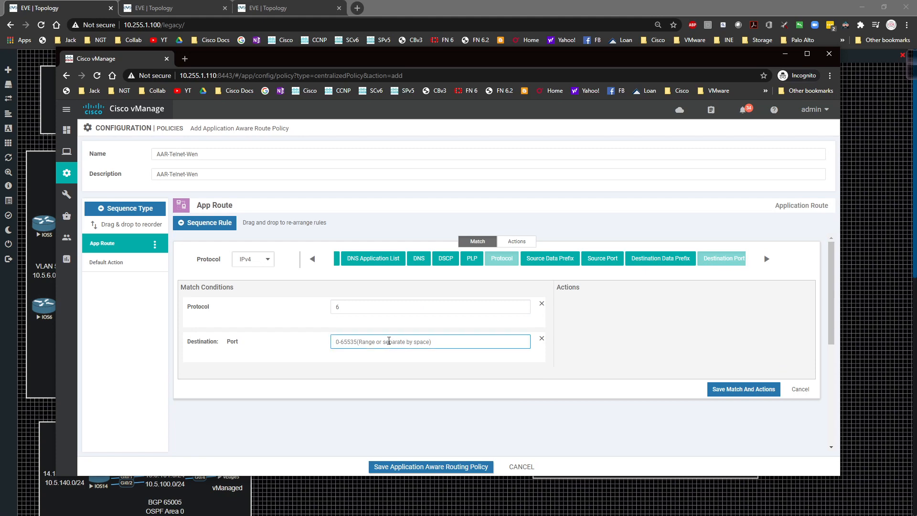
{"action": "type", "text": "23"}
Add an SLA class list action to the port 23 rule and select the Telnet class
{"action": "left_click", "coordinate": [513, 244]}
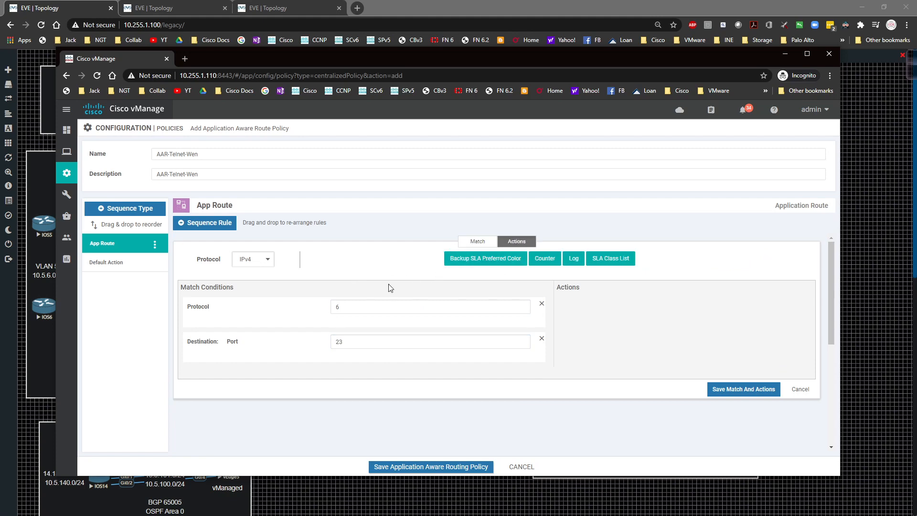
{"action": "left_click", "coordinate": [598, 265]}
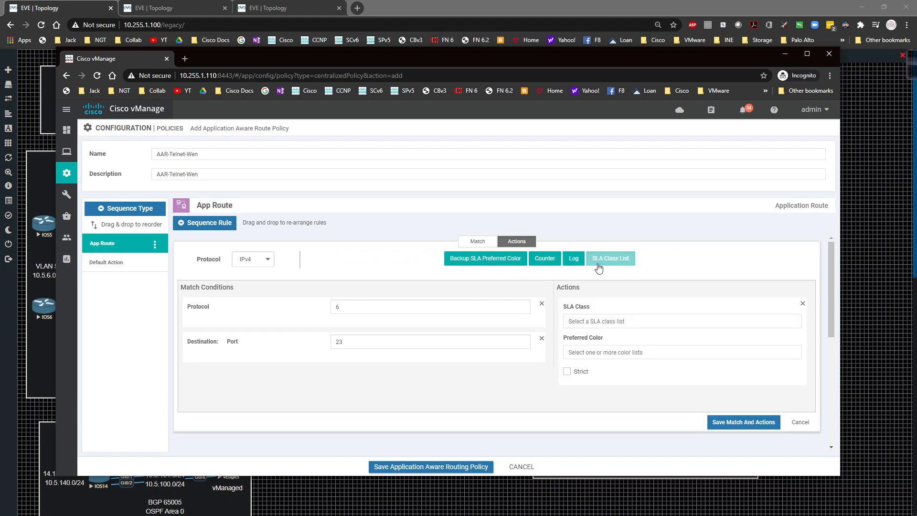
{"action": "left_click", "coordinate": [608, 323]}
{"action": "left_click", "coordinate": [587, 372]}
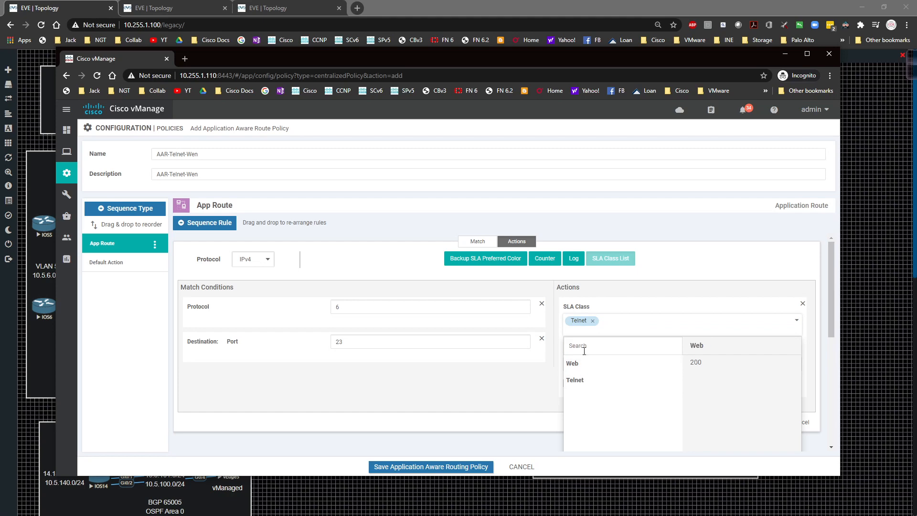
{"action": "left_click", "coordinate": [647, 293]}
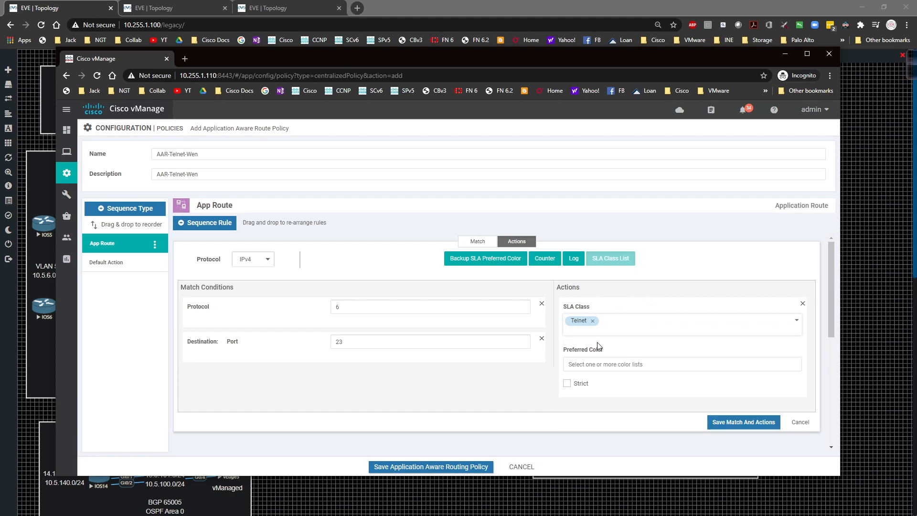
Set mpls as the preferred color for the Telnet SLA class action
{"action": "left_click", "coordinate": [582, 365]}
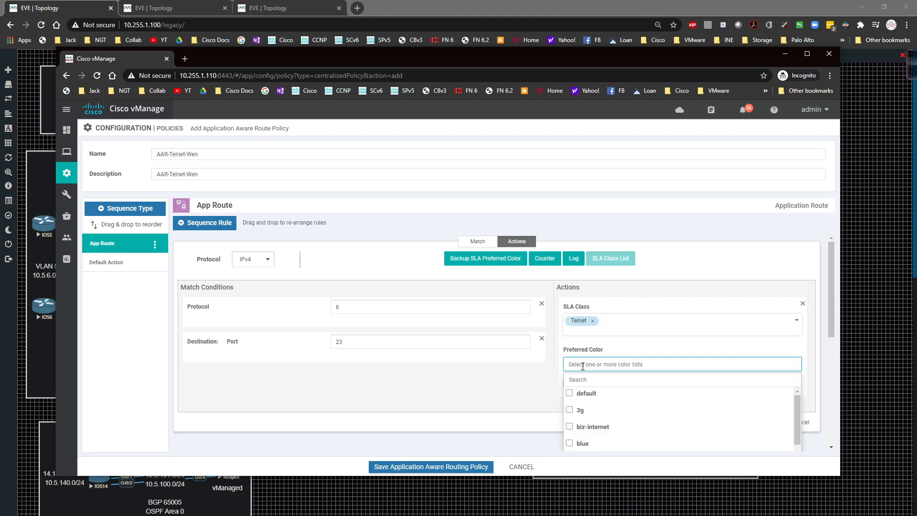
{"action": "scroll", "coordinate": [635, 341], "scroll_direction": "down", "scroll_amount": 5}
{"action": "scroll", "coordinate": [628, 330], "scroll_direction": "down", "scroll_amount": 2}
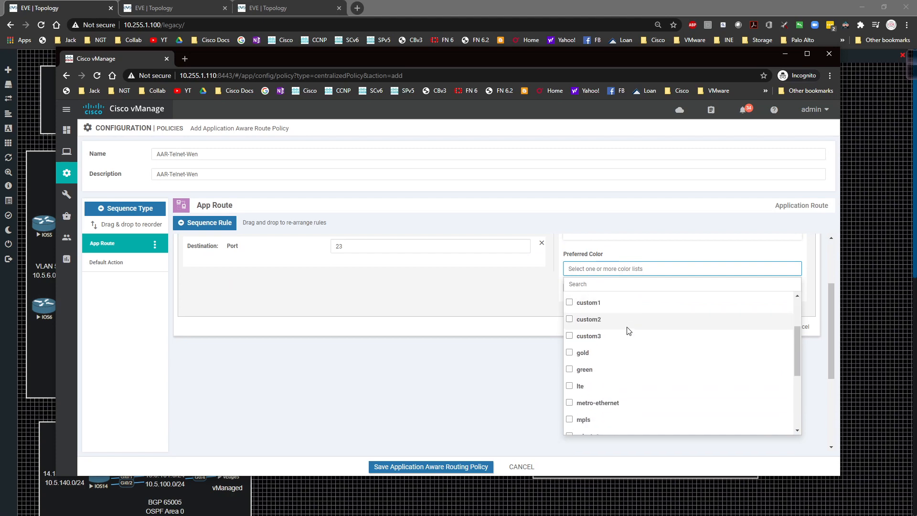
{"action": "left_click", "coordinate": [581, 407]}
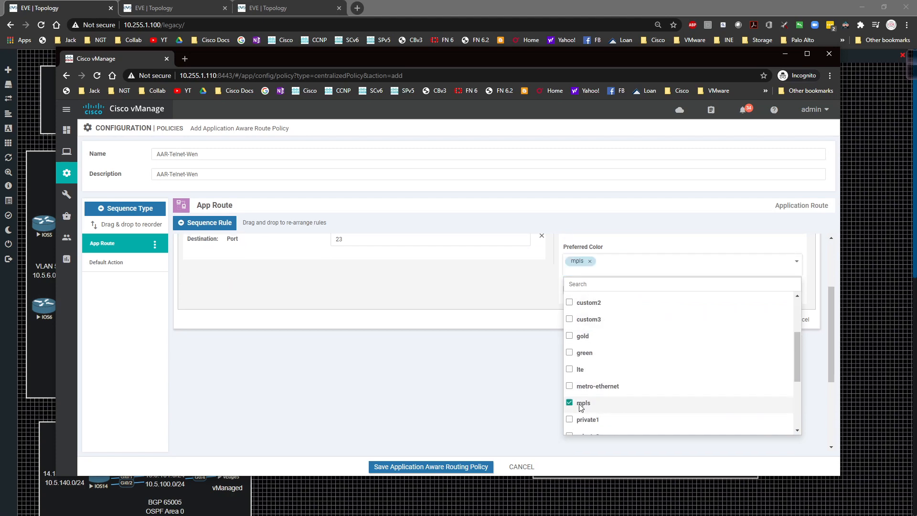
{"action": "left_click", "coordinate": [524, 309]}
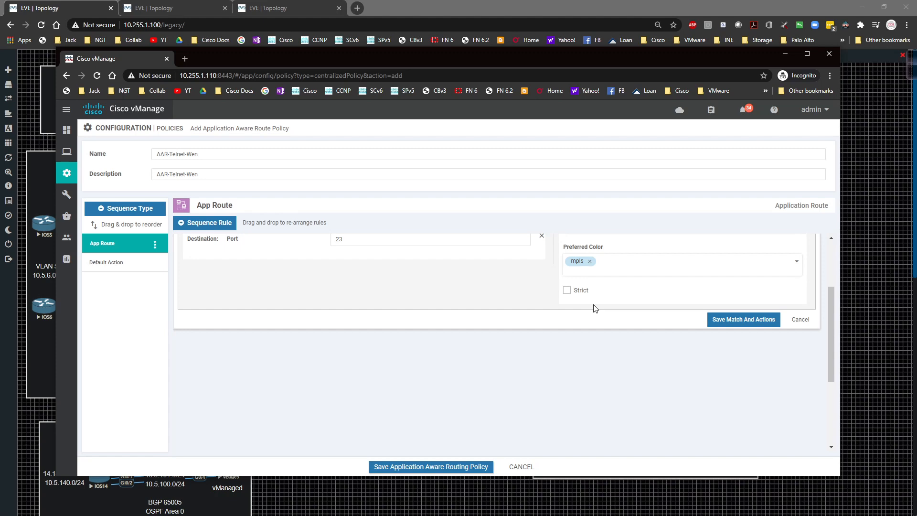
Save the port 23 rule and duplicate it, setting the copy's destination port to 80
{"action": "left_click", "coordinate": [741, 319]}
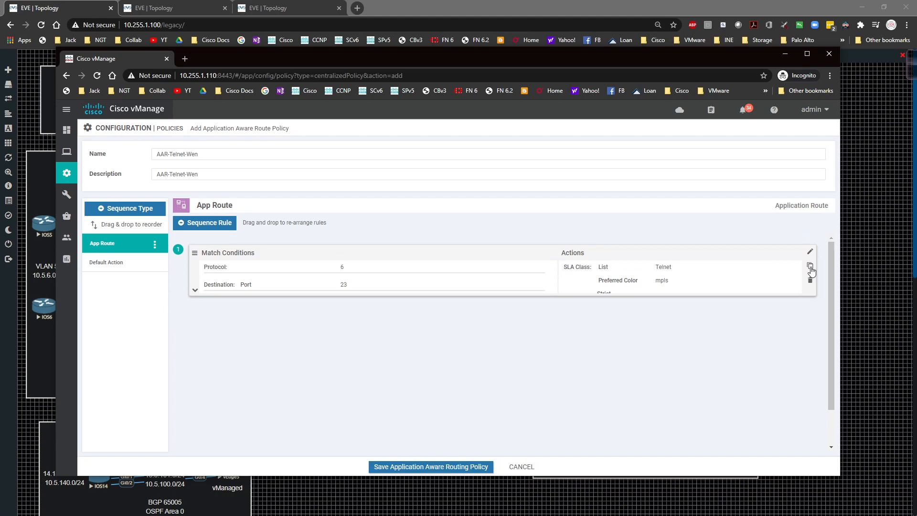
{"action": "left_click", "coordinate": [810, 267]}
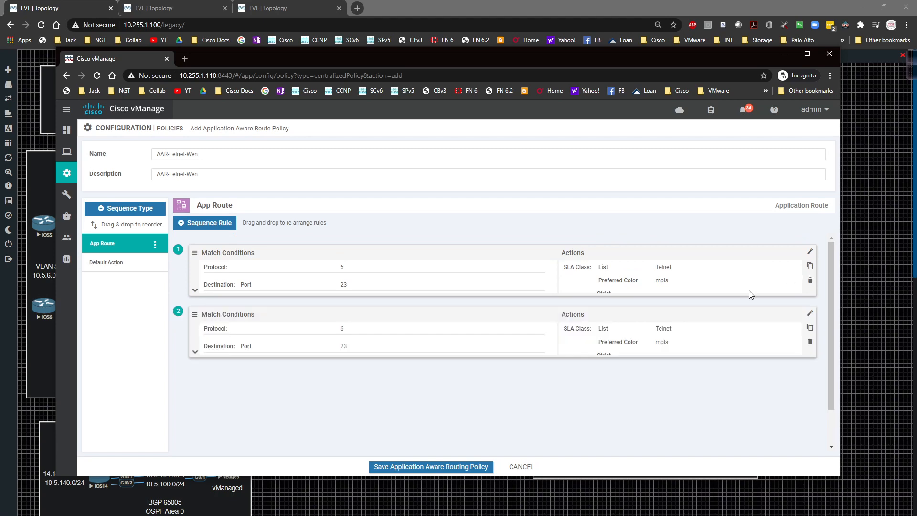
{"action": "left_click", "coordinate": [810, 310]}
{"action": "left_click", "coordinate": [375, 325]}
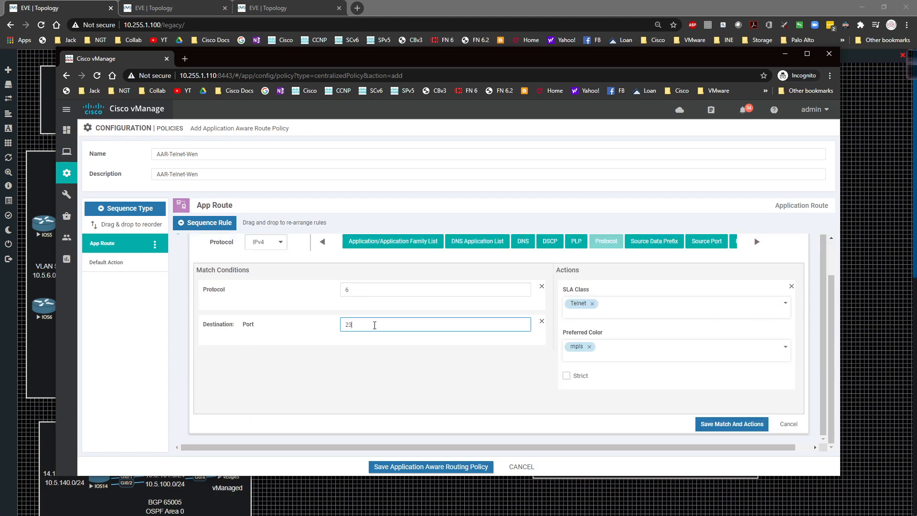
{"action": "key", "text": "BackSpace"}
{"action": "type", "text": "80"}
Replace the Telnet SLA class with Web in the port 80 rule
{"action": "left_click", "coordinate": [591, 304]}
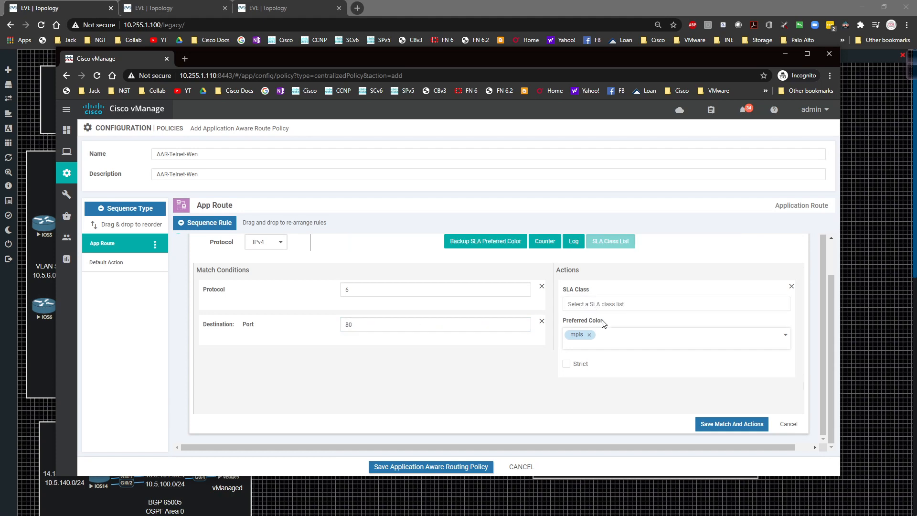
{"action": "left_click", "coordinate": [595, 304]}
{"action": "left_click", "coordinate": [572, 339]}
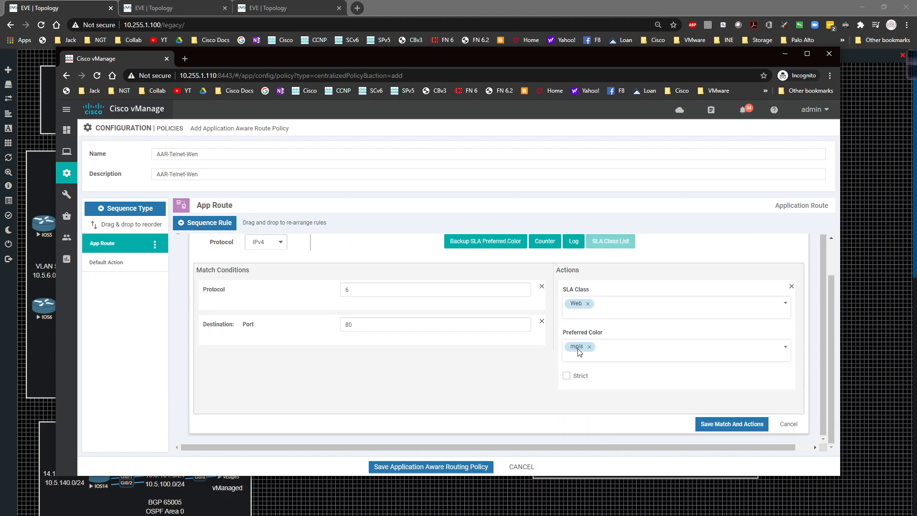
Change the port 80 rule's preferred color to public-internet and save its match and actions
{"action": "left_click", "coordinate": [590, 347]}
{"action": "scroll", "coordinate": [633, 385], "scroll_direction": "down", "scroll_amount": 4}
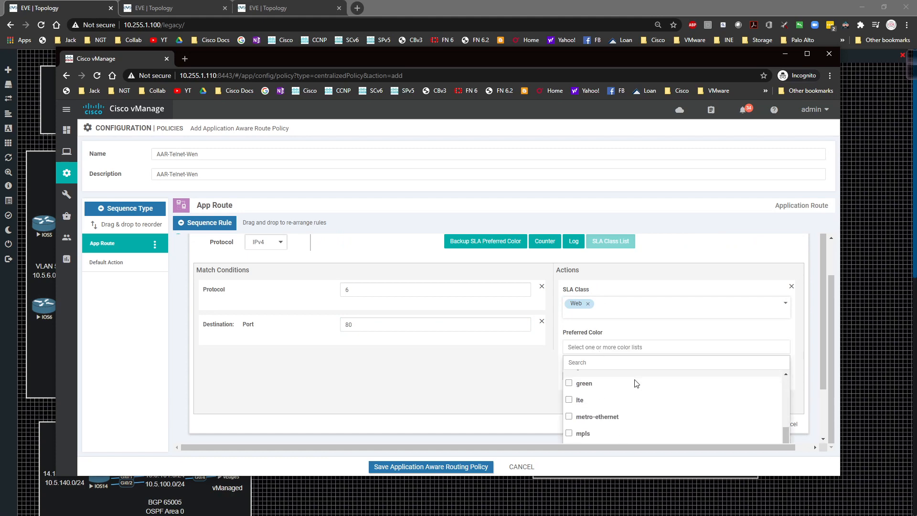
{"action": "scroll", "coordinate": [632, 390], "scroll_direction": "down", "scroll_amount": 5}
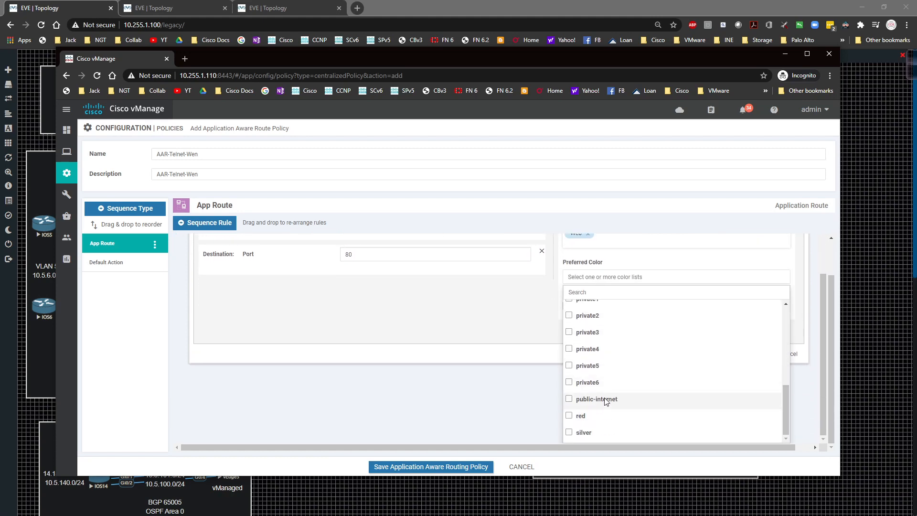
{"action": "left_click", "coordinate": [603, 405]}
{"action": "left_click", "coordinate": [492, 323]}
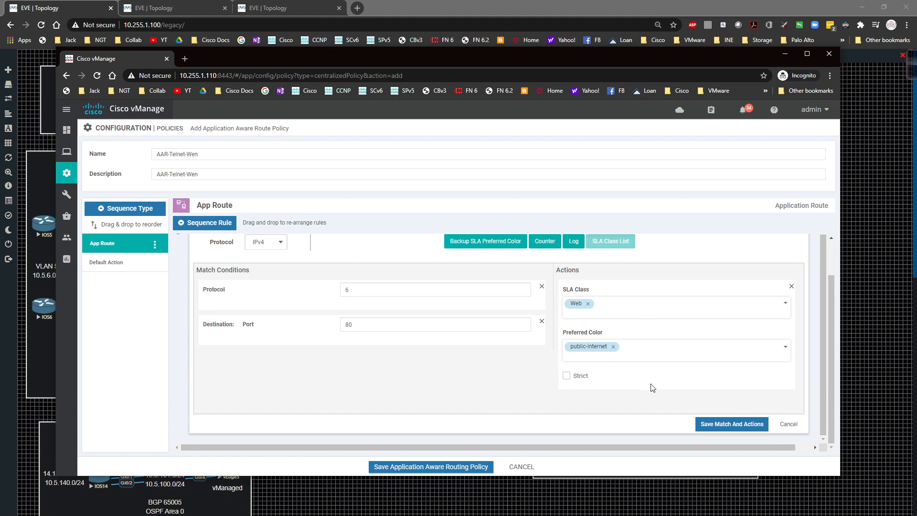
{"action": "left_click", "coordinate": [719, 424]}
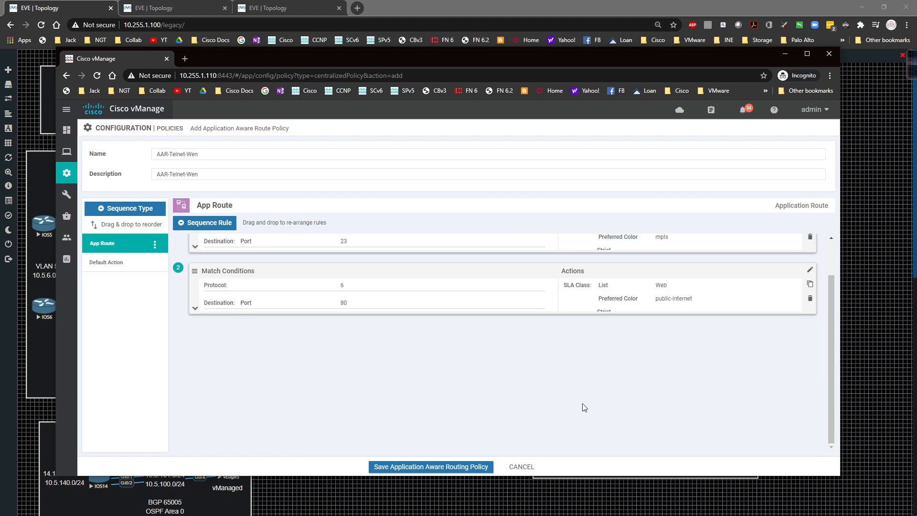
Save the application-aware routing policy after checking its default action, and name the centralized policy AAR-Telnet-Web
{"action": "left_click", "coordinate": [132, 264]}
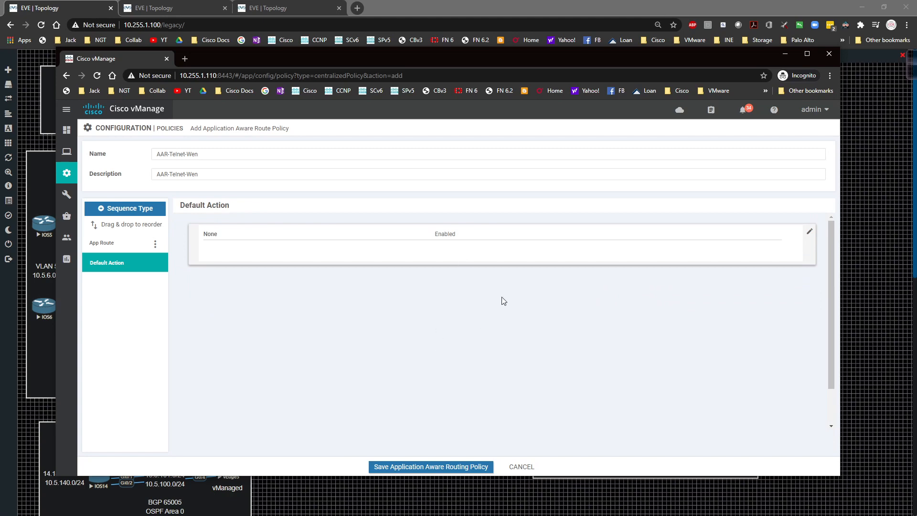
{"action": "left_click", "coordinate": [401, 467]}
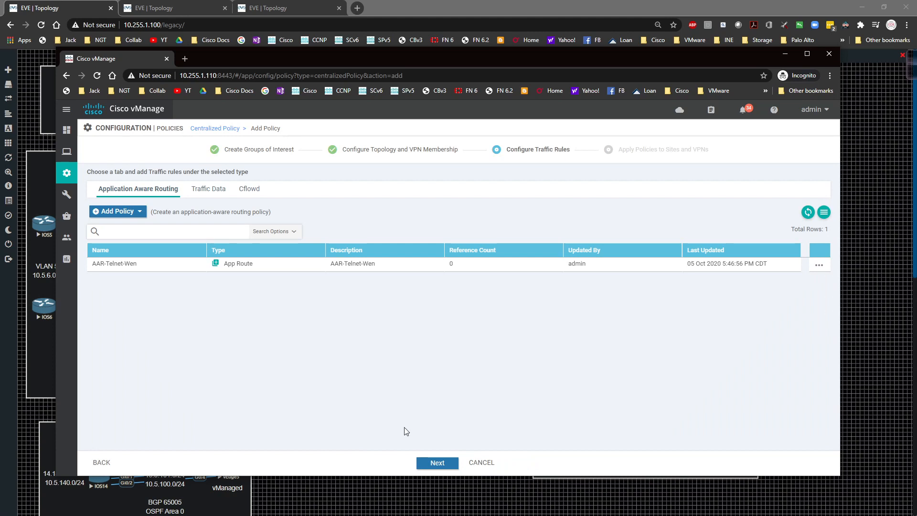
{"action": "left_click", "coordinate": [439, 463]}
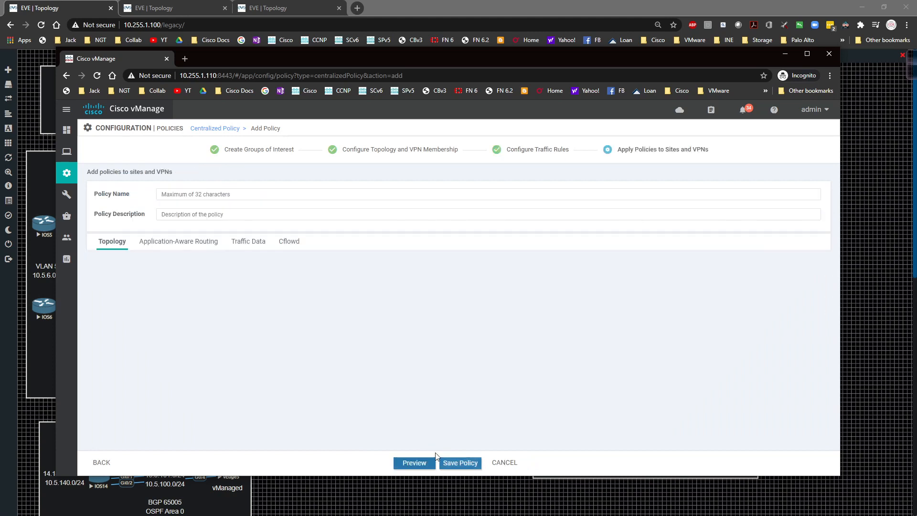
{"action": "left_click", "coordinate": [250, 192]}
{"action": "type", "text": "AAR-Telnet-Wen"}
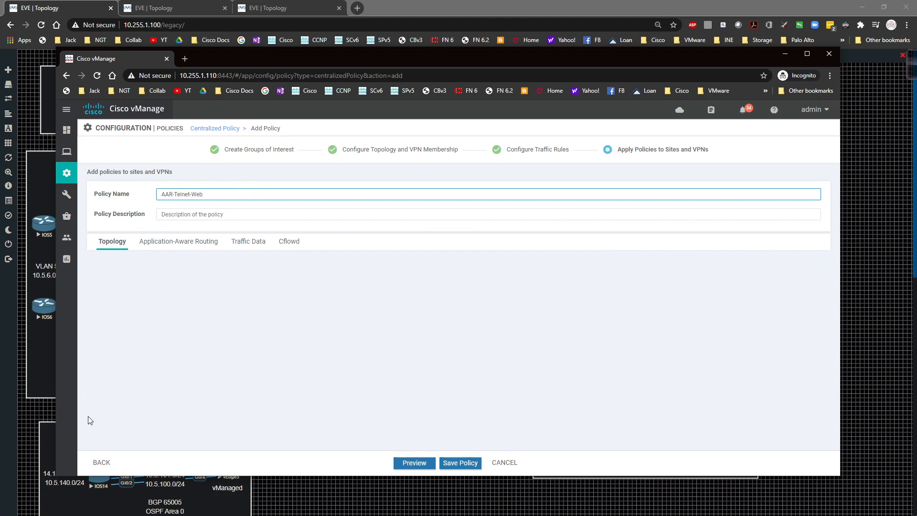
Return to the traffic rules and correct the application-aware routing policy's name and description to AAR-Telnet-Web
{"action": "left_click", "coordinate": [98, 462]}
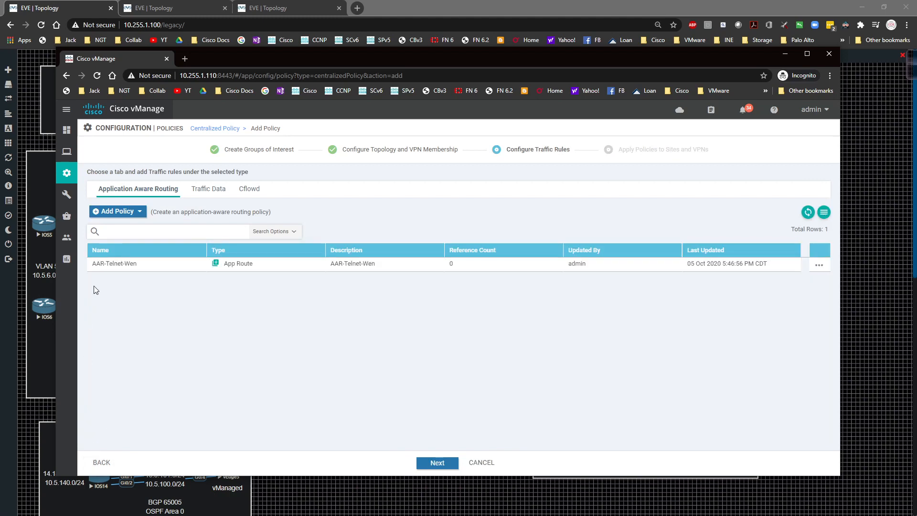
{"action": "left_click", "coordinate": [817, 265]}
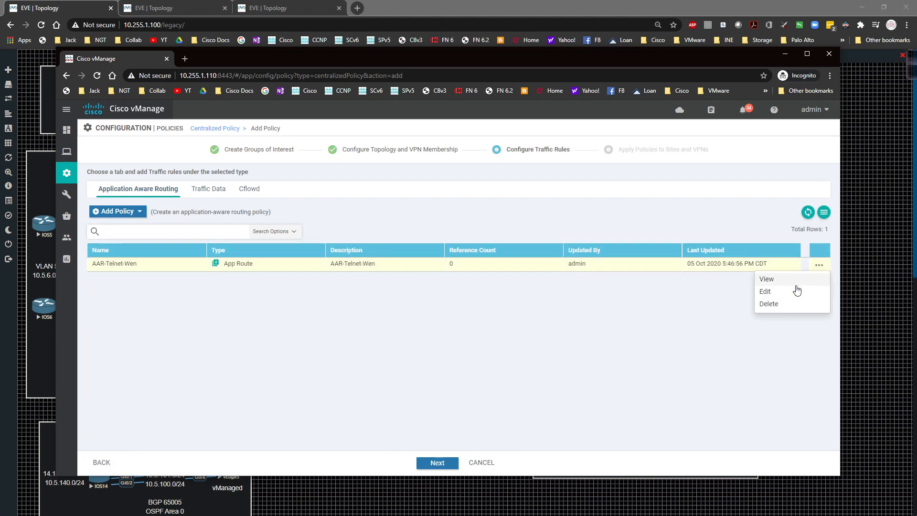
{"action": "left_click", "coordinate": [761, 292]}
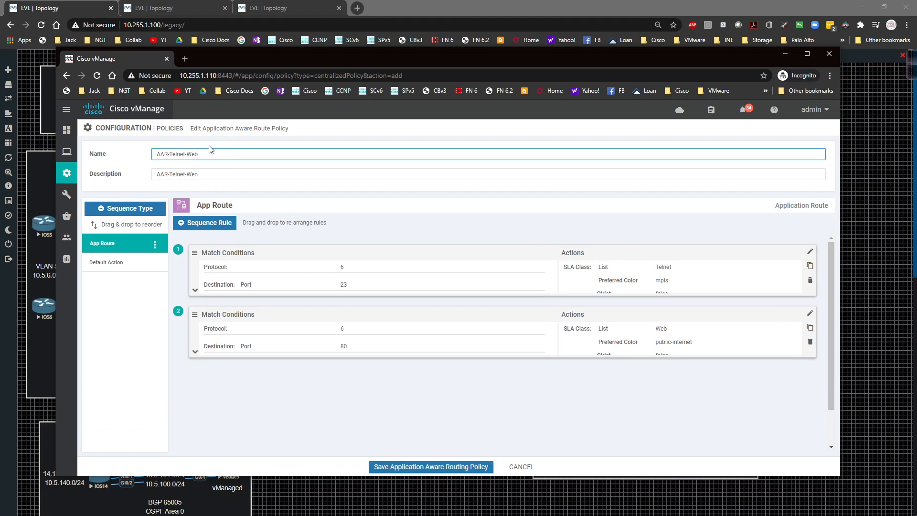
{"action": "left_click", "coordinate": [202, 172]}
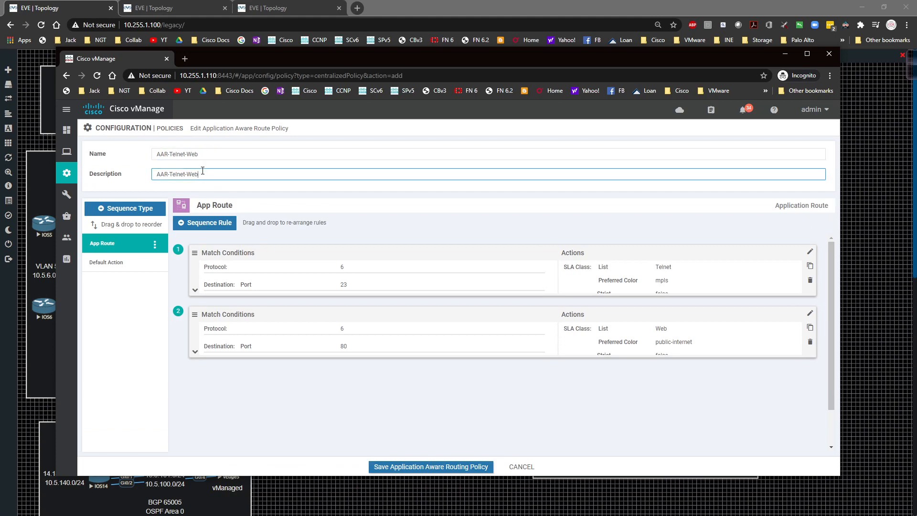
{"action": "left_click", "coordinate": [423, 468]}
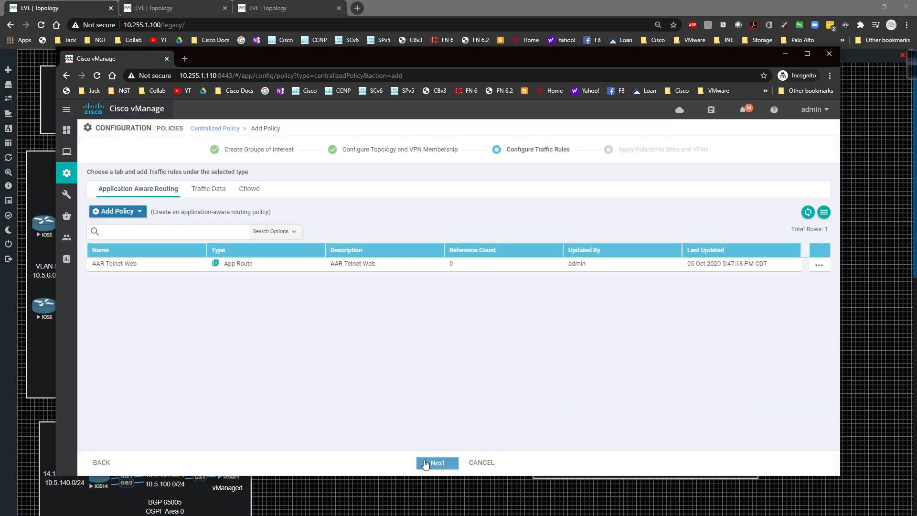
Rename the centralized policy AAR-Telnet-Web-Policy and use the same text as its description
{"action": "left_click", "coordinate": [429, 463]}
{"action": "left_click", "coordinate": [221, 195]}
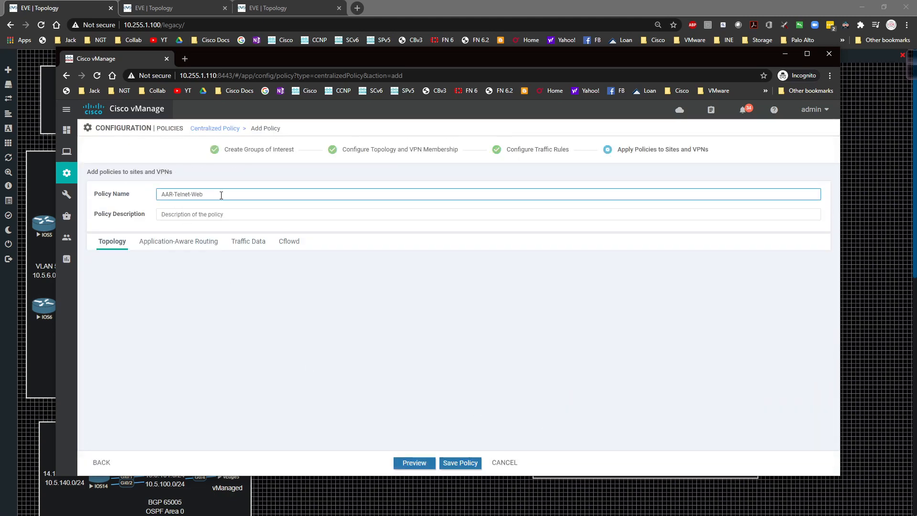
{"action": "type", "text": "AAR-Telnet-Web-Policy"}
{"action": "key", "text": "ctrl+a"}
{"action": "key", "text": "ctrl+c"}
{"action": "key", "text": "Tab"}
{"action": "key", "text": "ctrl+v"}
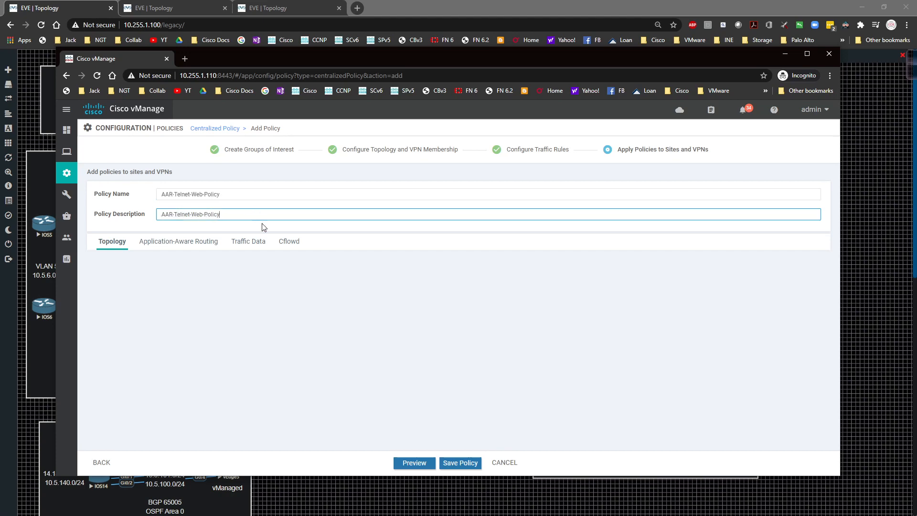
Start a new site list and VPN list entry for application-aware routing and select the Service-VPN1 VPN list
{"action": "left_click", "coordinate": [180, 246]}
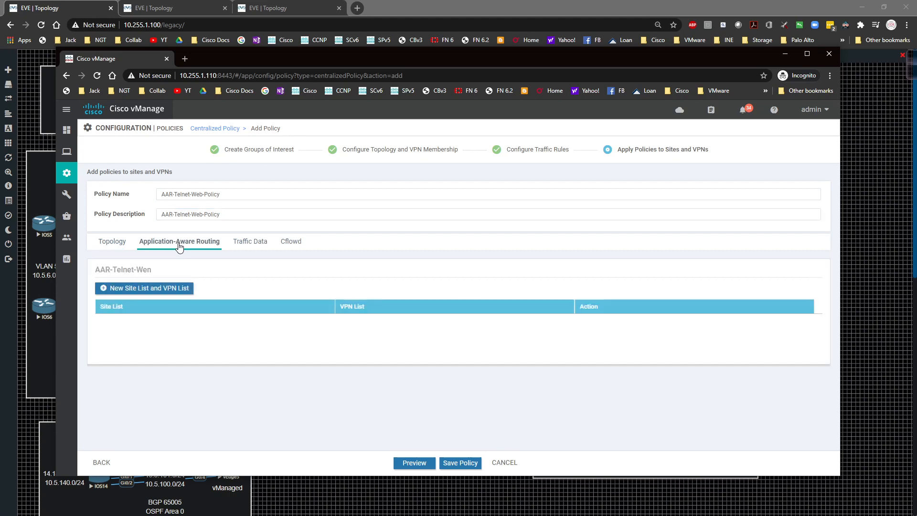
{"action": "left_click", "coordinate": [135, 291]}
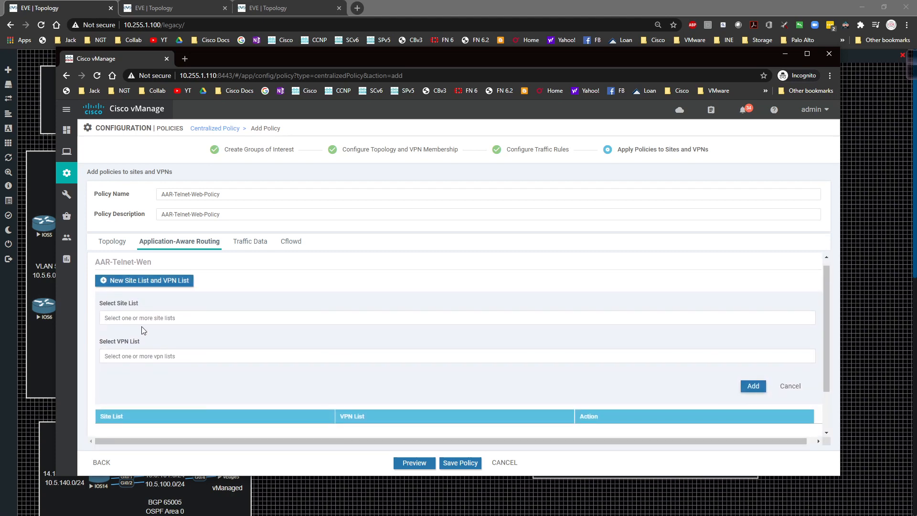
{"action": "left_click", "coordinate": [141, 355]}
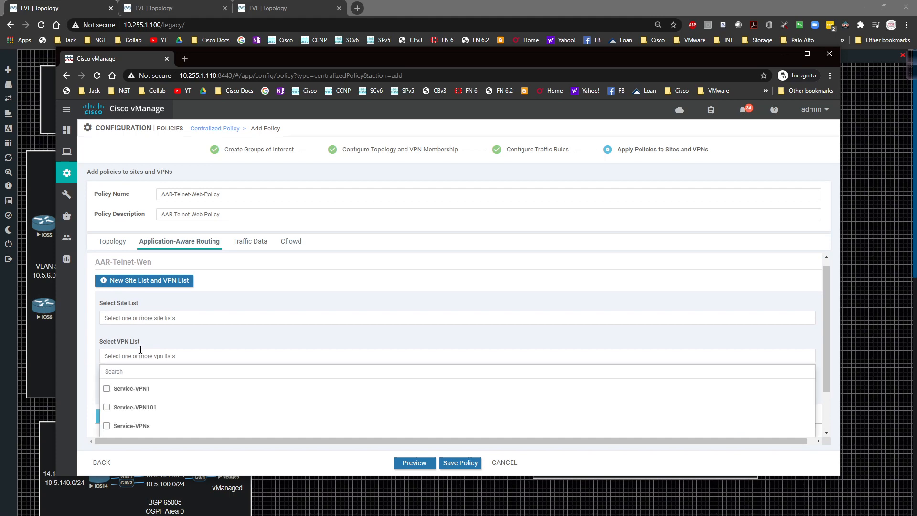
{"action": "left_click", "coordinate": [107, 390]}
{"action": "left_click", "coordinate": [95, 333]}
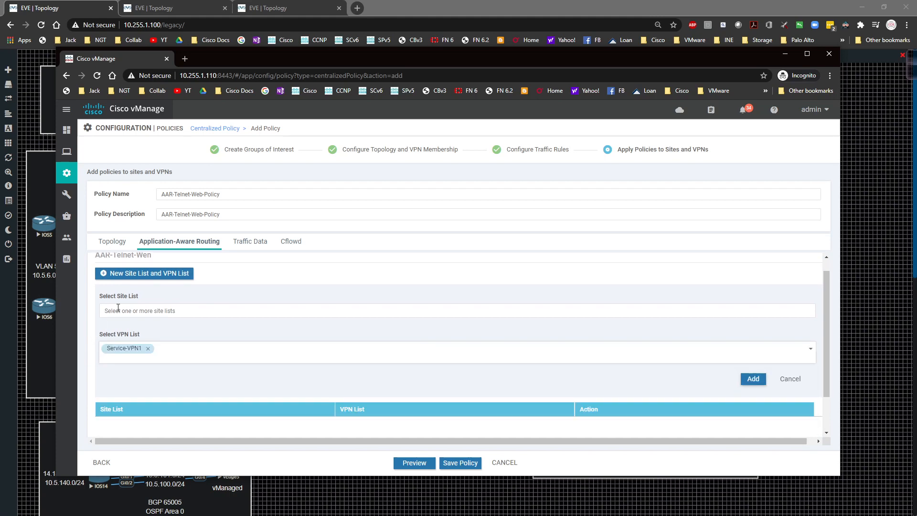
Select the vEdge4 and vEdge3 site lists and add the entry to the application-aware routing policy
{"action": "left_click", "coordinate": [118, 311]}
{"action": "scroll", "coordinate": [151, 321], "scroll_direction": "down", "scroll_amount": 2}
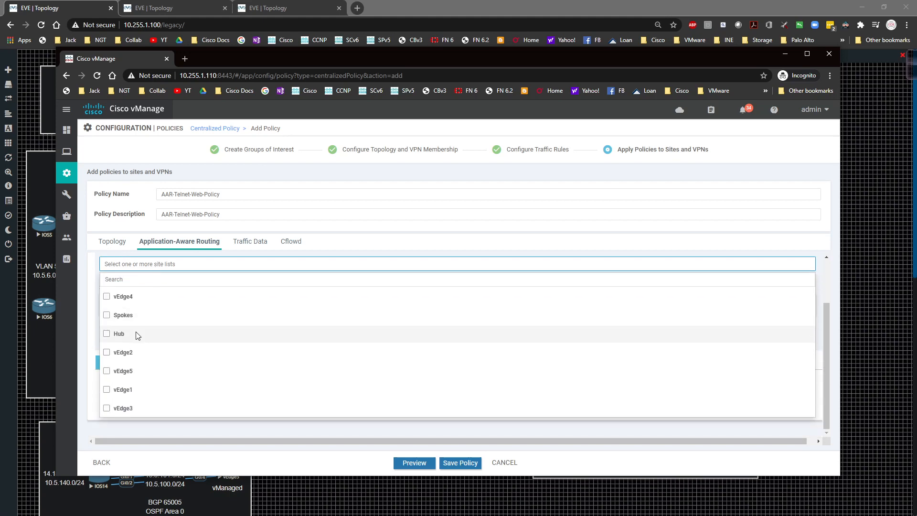
{"action": "left_click", "coordinate": [106, 297]}
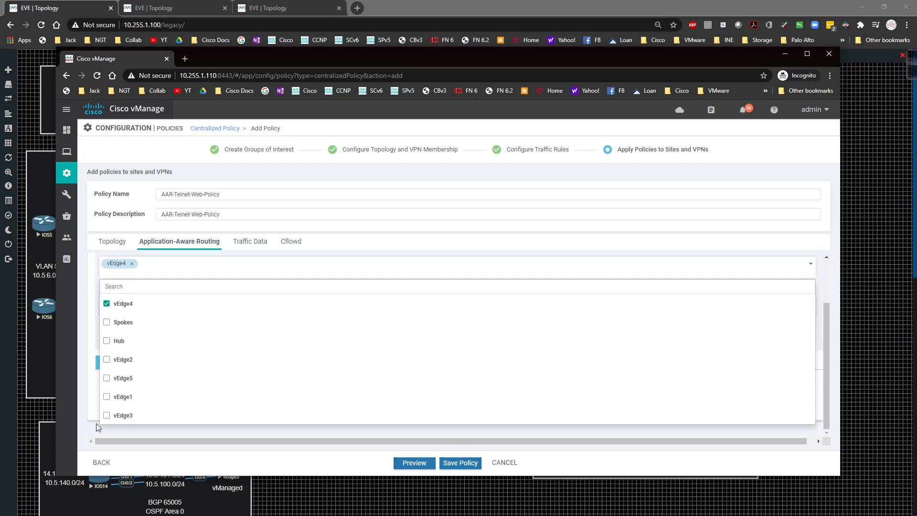
{"action": "left_click", "coordinate": [104, 416]}
{"action": "left_click", "coordinate": [87, 408]}
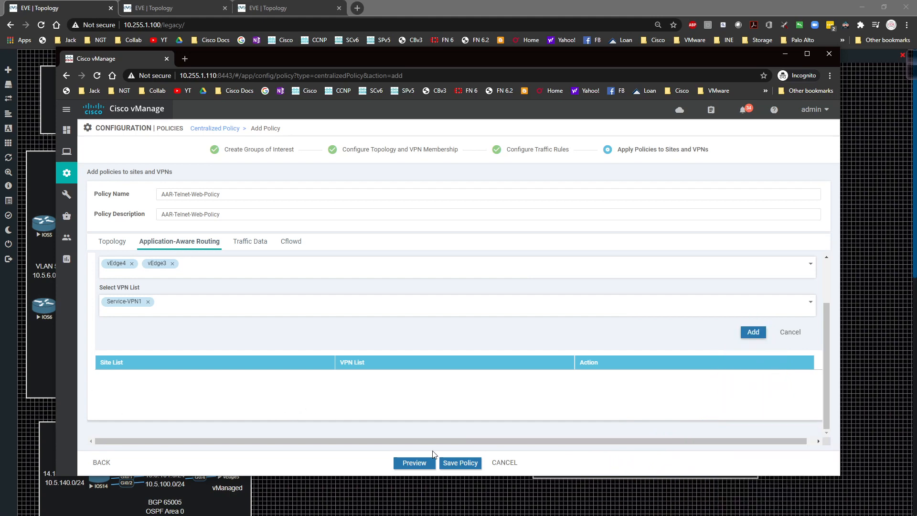
{"action": "left_click", "coordinate": [762, 335]}
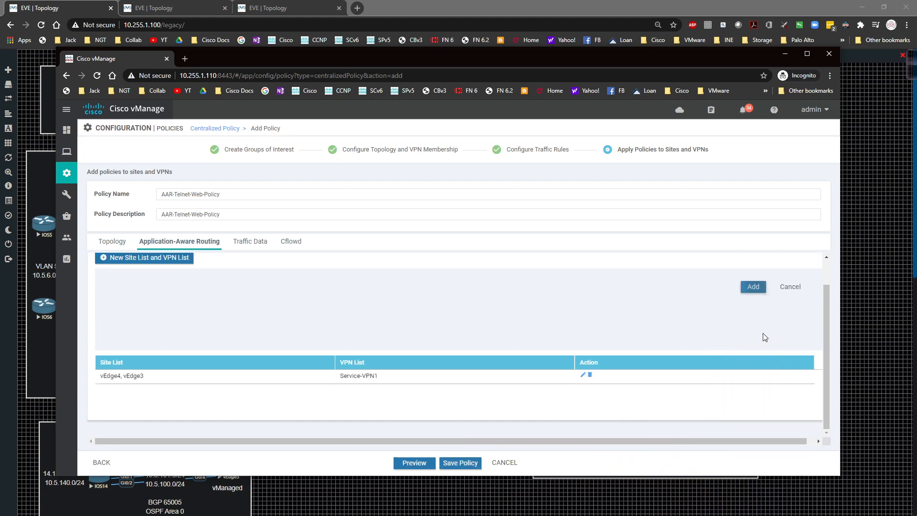
Save the centralized policy and activate AAR-Telnet-Web-Policy on the reachable vSmart
{"action": "left_click", "coordinate": [456, 463]}
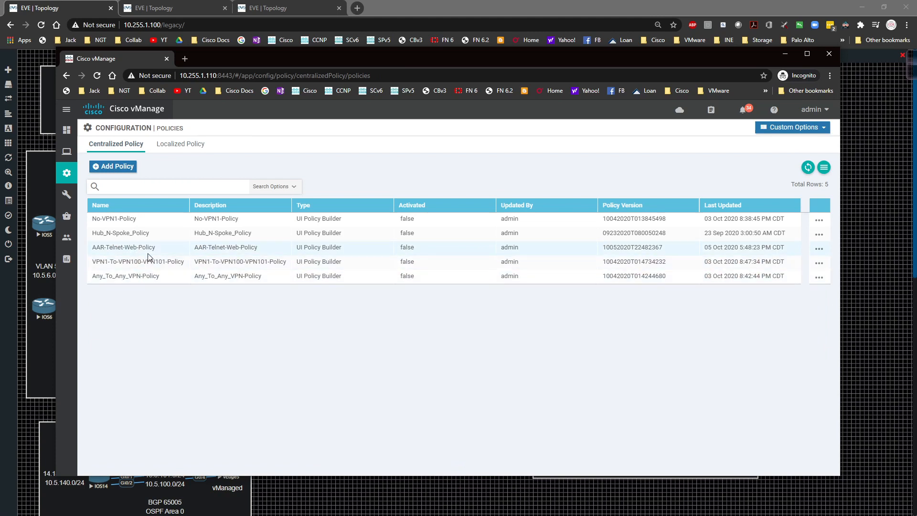
{"action": "left_click", "coordinate": [540, 249]}
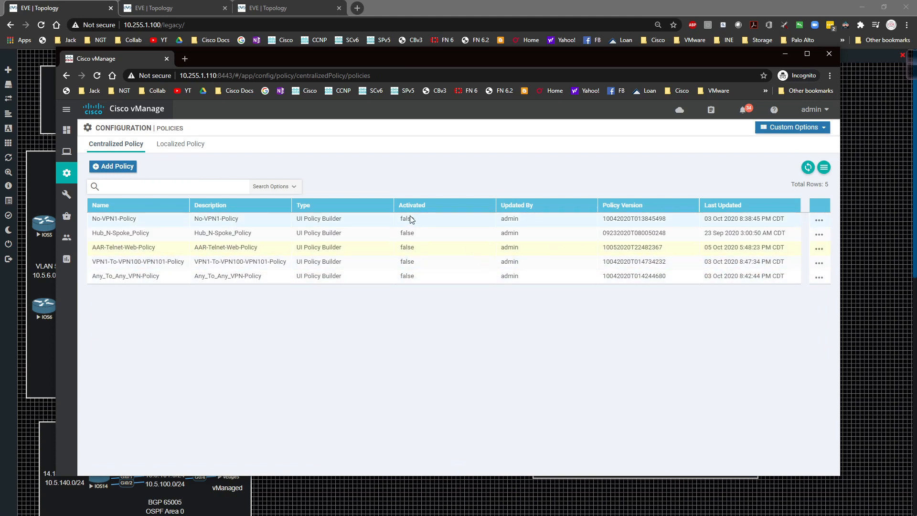
{"action": "left_click", "coordinate": [818, 251]}
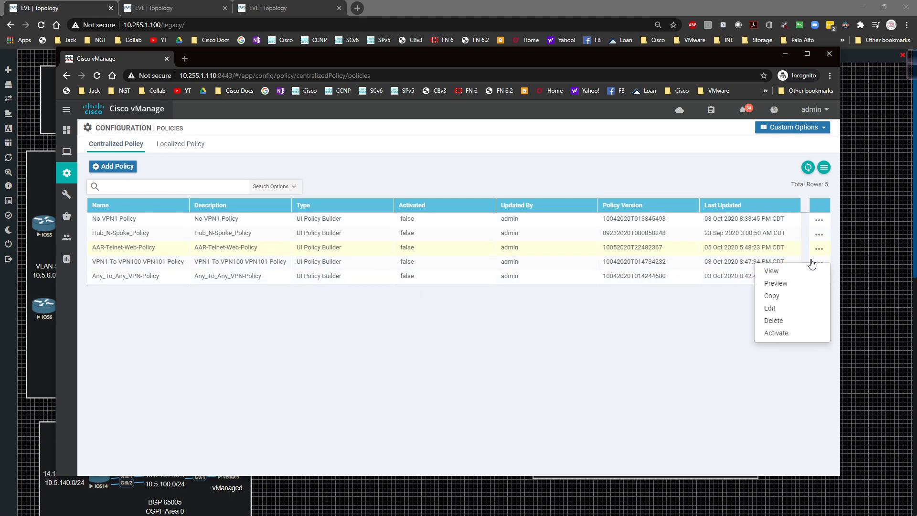
{"action": "left_click", "coordinate": [776, 334]}
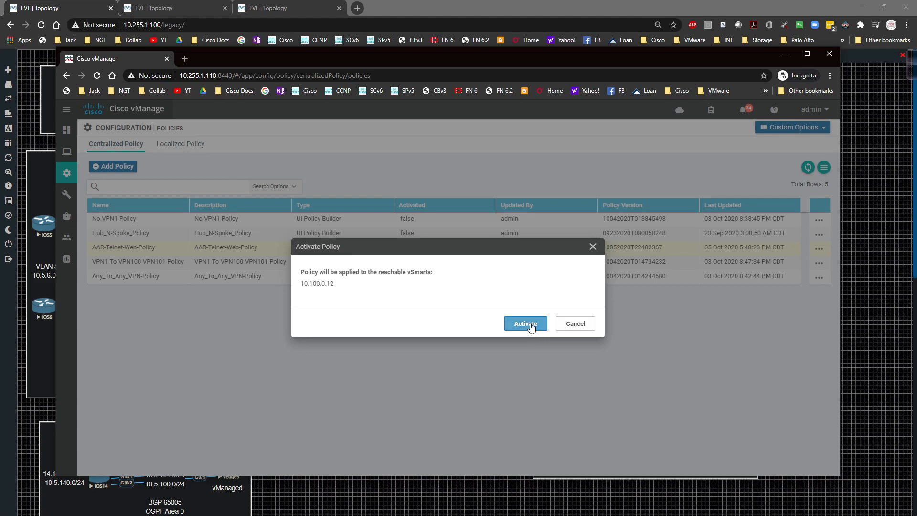
{"action": "left_click", "coordinate": [528, 324]}
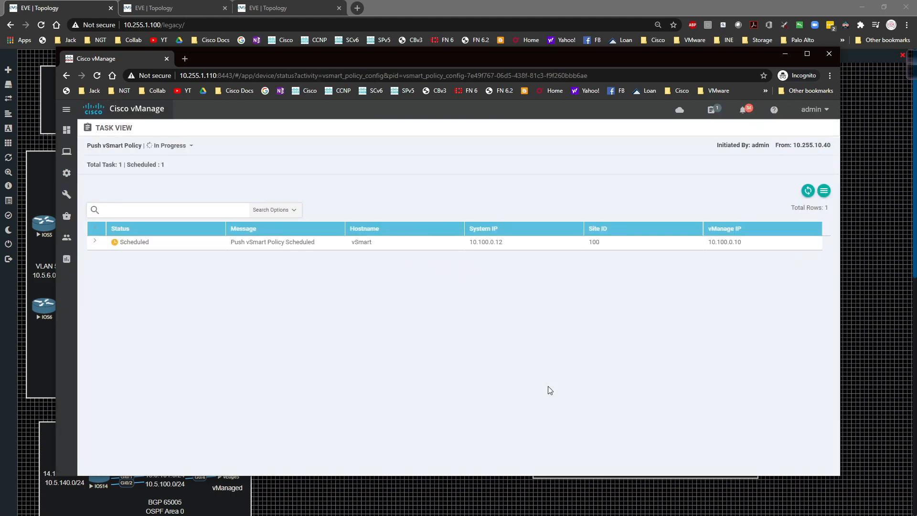
Expand the vSmart row's log in the policy push task and refresh the task to follow its progress
{"action": "left_click", "coordinate": [807, 191]}
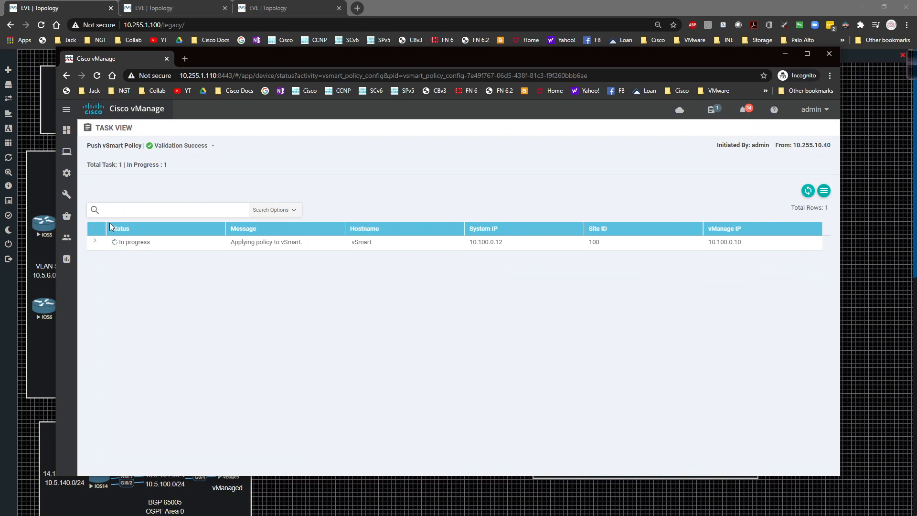
{"action": "left_click", "coordinate": [96, 241]}
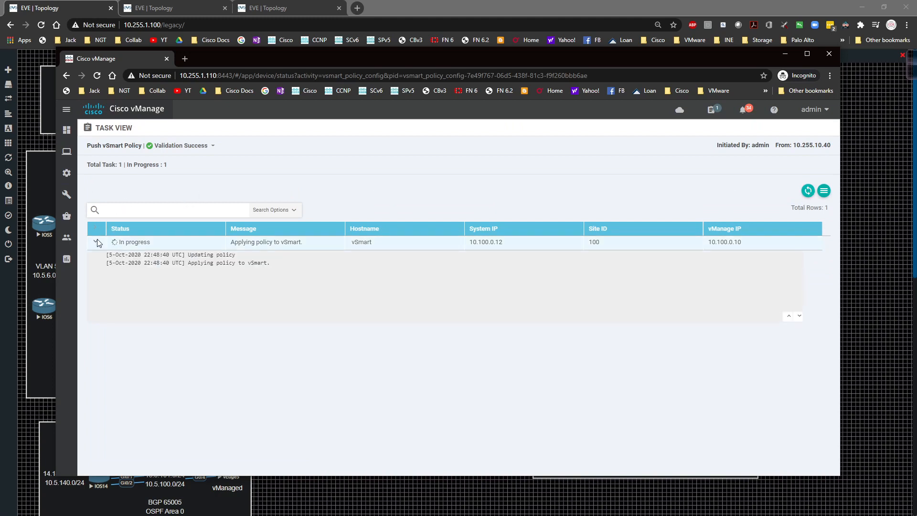
{"action": "left_click", "coordinate": [807, 193]}
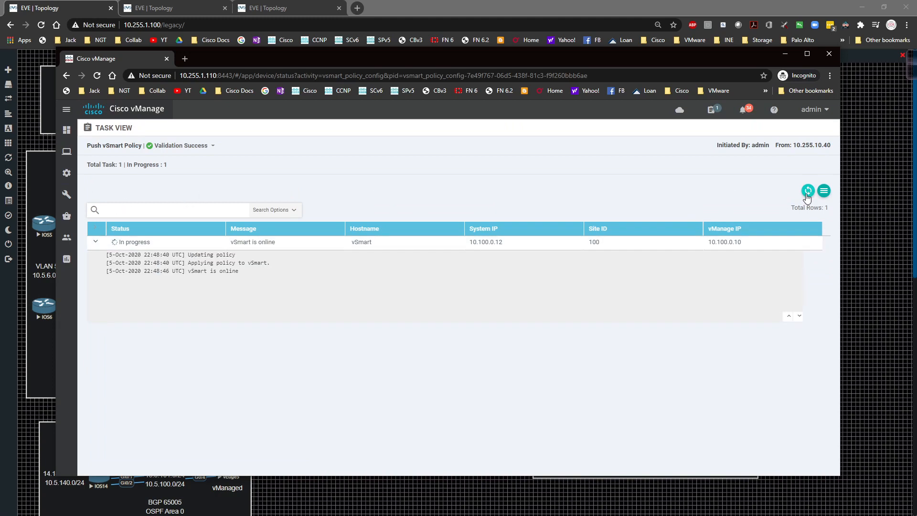
{"action": "left_click", "coordinate": [807, 192]}
Open the Simulate Flows troubleshooting tool for vEdge3 from network monitoring
{"action": "mouse_move", "coordinate": [62, 156]}
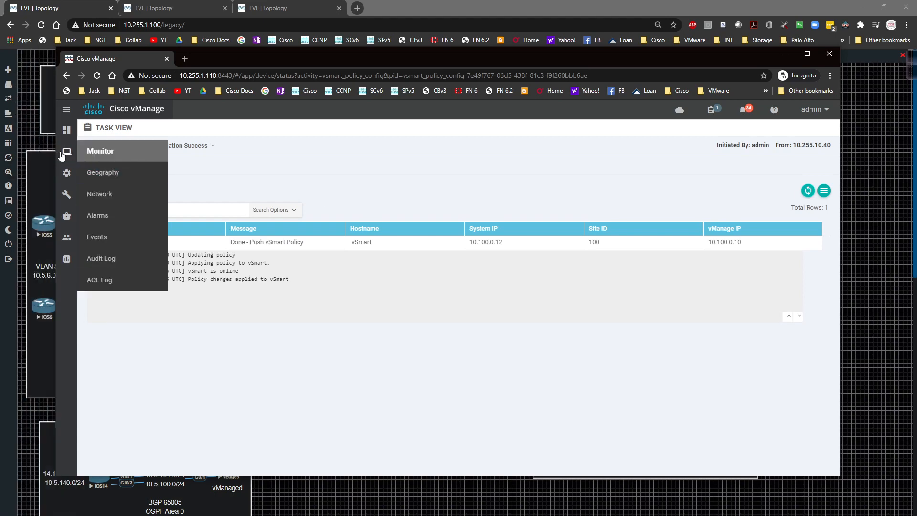
{"action": "left_click", "coordinate": [98, 194]}
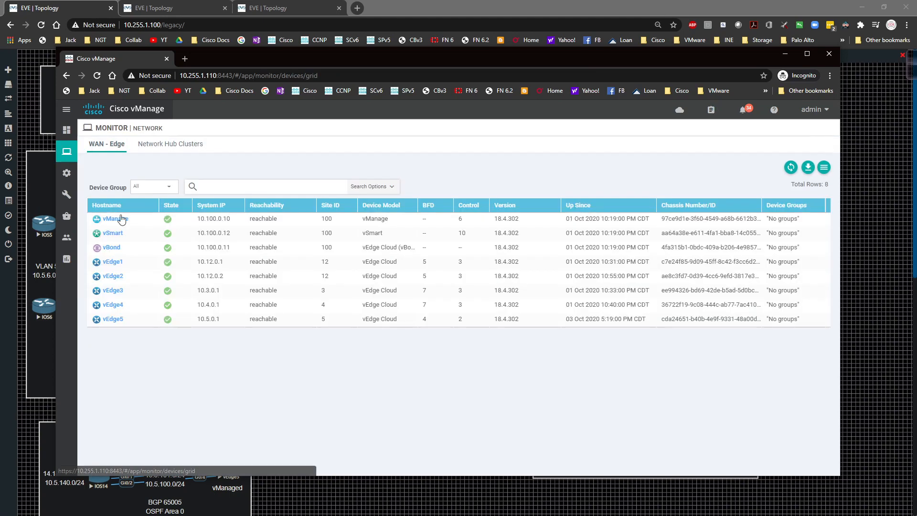
{"action": "left_click", "coordinate": [120, 293]}
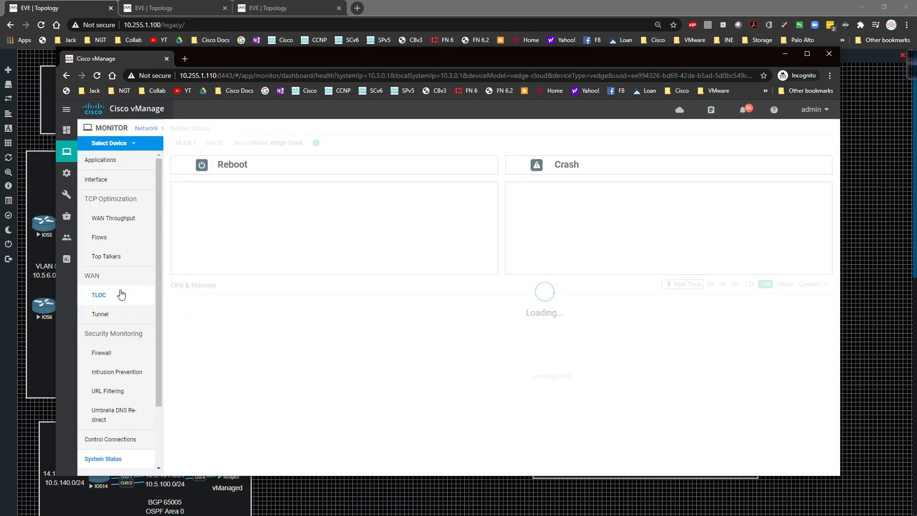
{"action": "scroll", "coordinate": [136, 429], "scroll_direction": "down", "scroll_amount": 3}
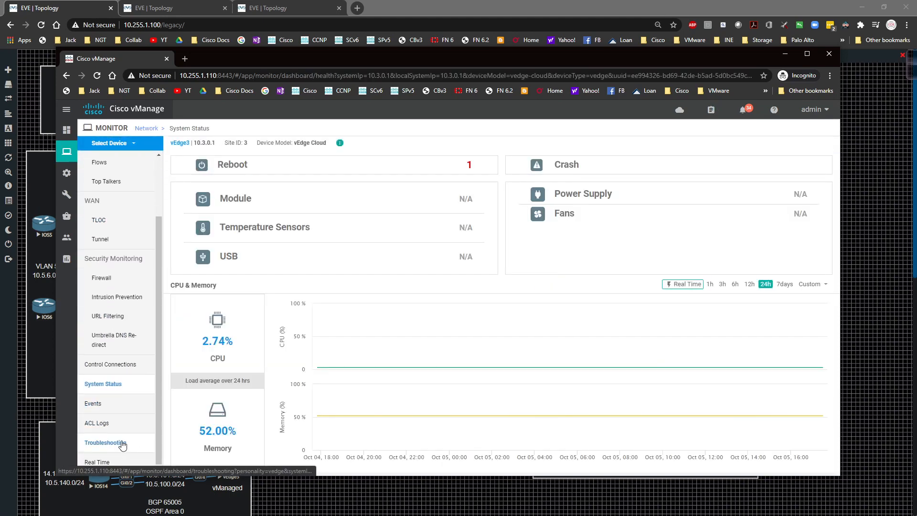
{"action": "left_click", "coordinate": [123, 443]}
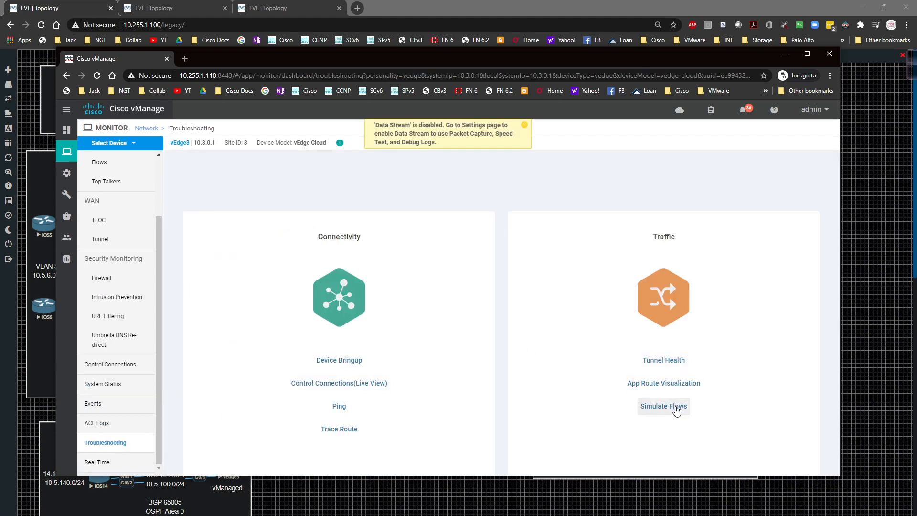
{"action": "left_click", "coordinate": [675, 406]}
Set the simulated flow to VPN - 1 with source interface ge0/2 (10.3.13.3) and destination IP 10.1.0.16
{"action": "left_click", "coordinate": [173, 177]}
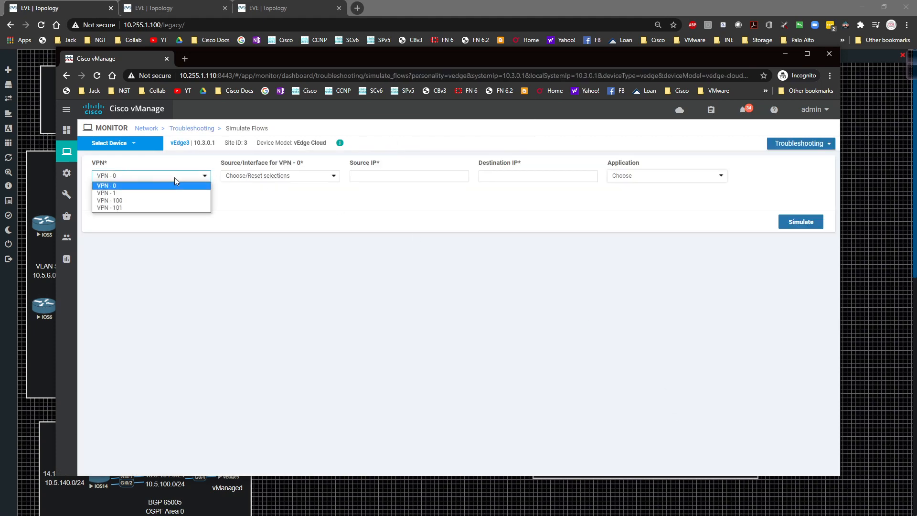
{"action": "left_click", "coordinate": [167, 191]}
{"action": "left_click", "coordinate": [265, 176]}
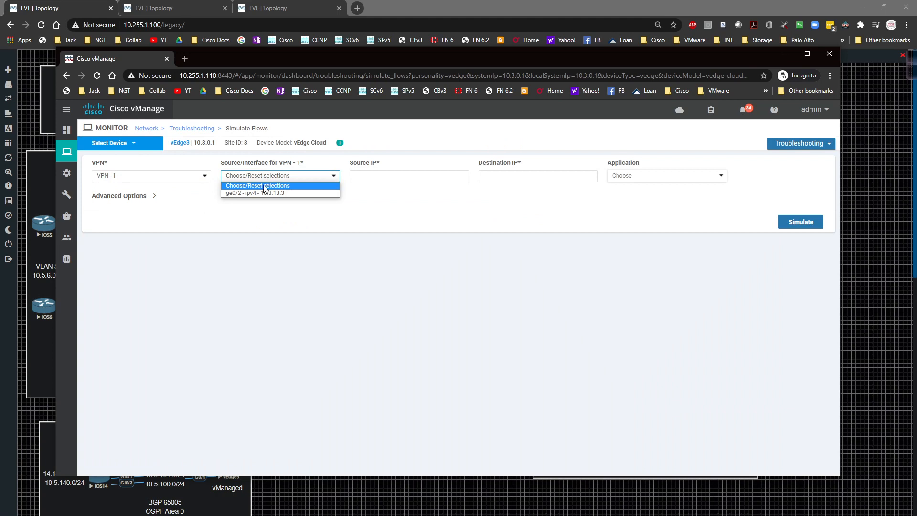
{"action": "left_click", "coordinate": [262, 193]}
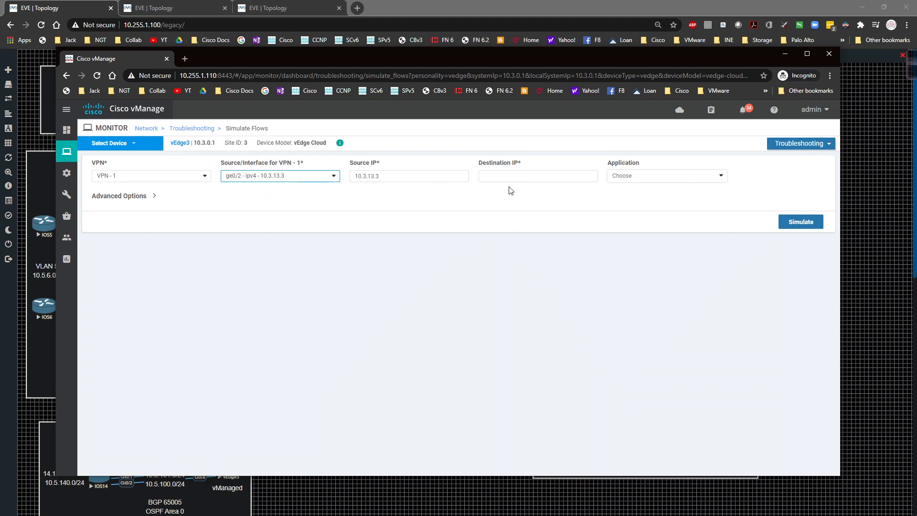
{"action": "left_click", "coordinate": [551, 181]}
{"action": "type", "text": "10.1.0.16"}
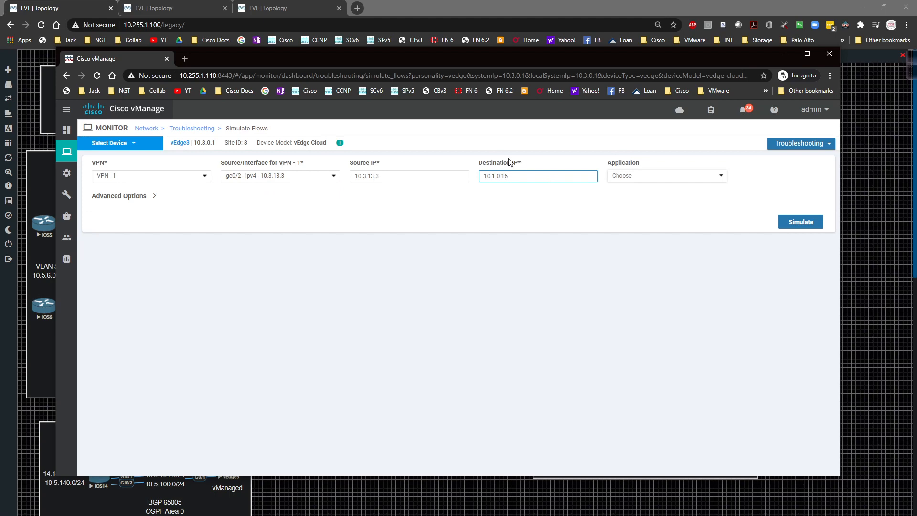
Simulate a Telnet flow using protocol 6, source port 2000 and destination port 23, and review its path output
{"action": "left_click", "coordinate": [154, 196]}
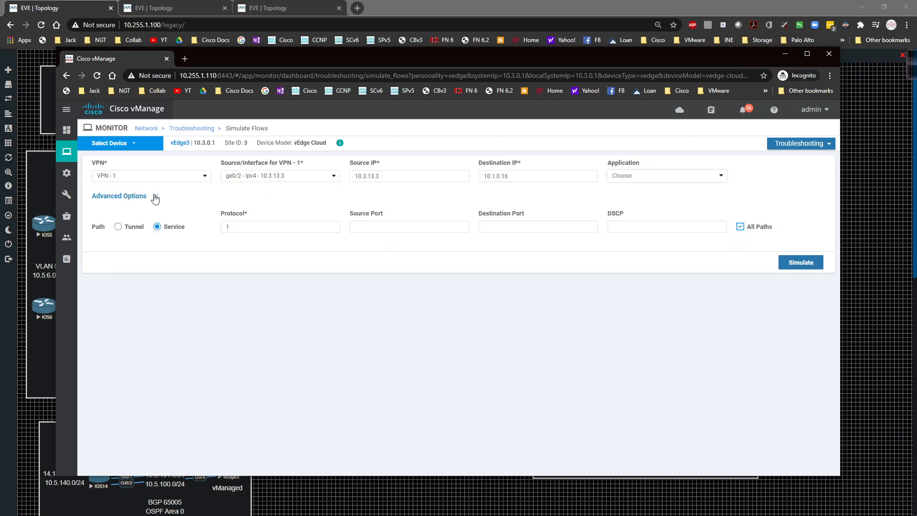
{"action": "left_click_drag", "start_coordinate": [254, 226], "coordinate": [164, 227]}
{"action": "type", "text": "6"}
{"action": "left_click", "coordinate": [377, 231]}
{"action": "type", "text": "2000"}
{"action": "key", "text": "Tab"}
{"action": "type", "text": "23"}
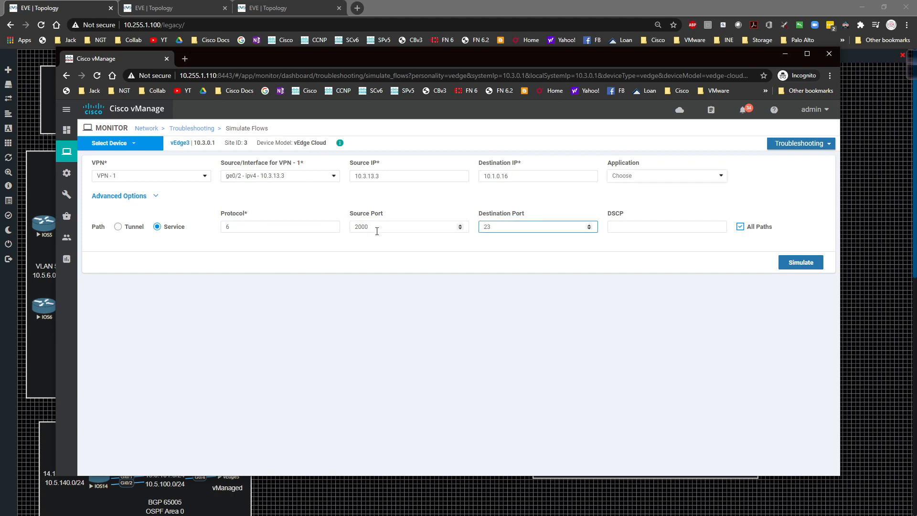
{"action": "left_click", "coordinate": [797, 262]}
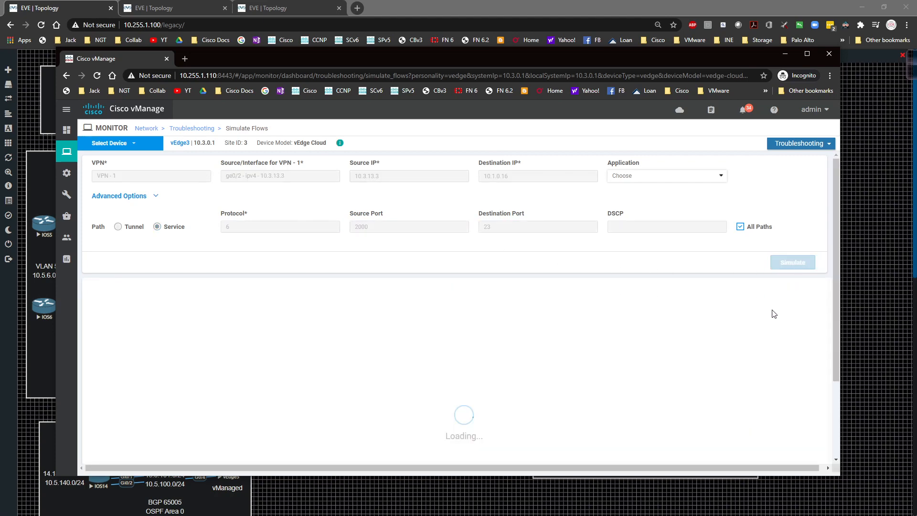
{"action": "scroll", "coordinate": [668, 335], "scroll_direction": "down", "scroll_amount": 3}
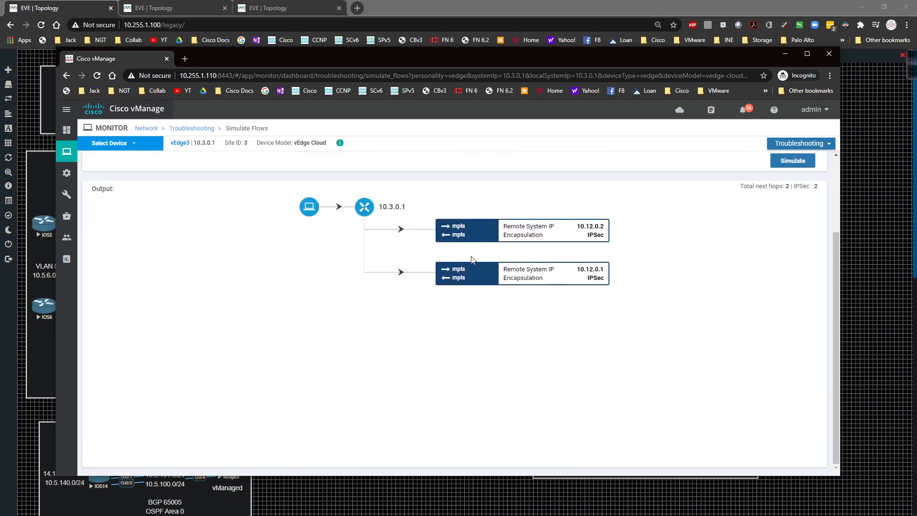
{"action": "scroll", "coordinate": [473, 274], "scroll_direction": "up", "scroll_amount": 3}
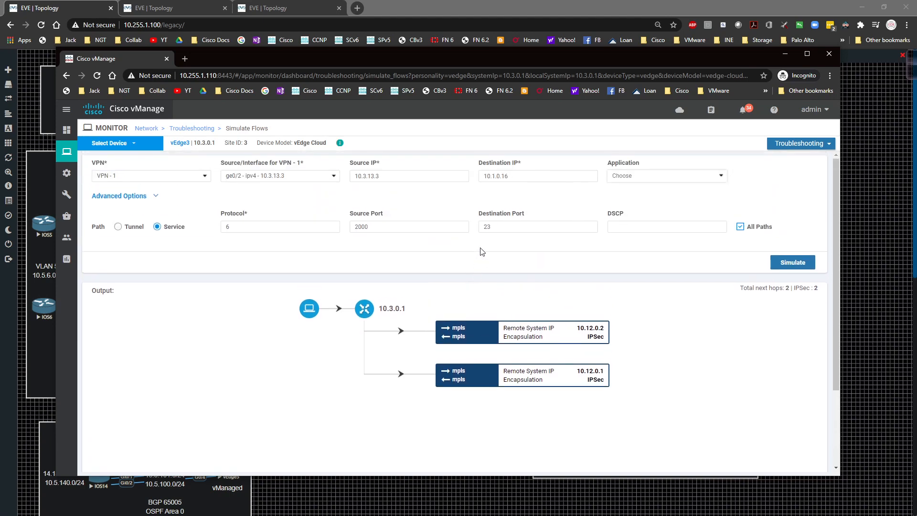
Change the destination port to 80, simulate the Web flow and review its path output
{"action": "left_click", "coordinate": [499, 226]}
{"action": "key", "text": "BackSpace"}
{"action": "key", "text": "BackSpace"}
{"action": "type", "text": "8"}
{"action": "left_click", "coordinate": [791, 262]}
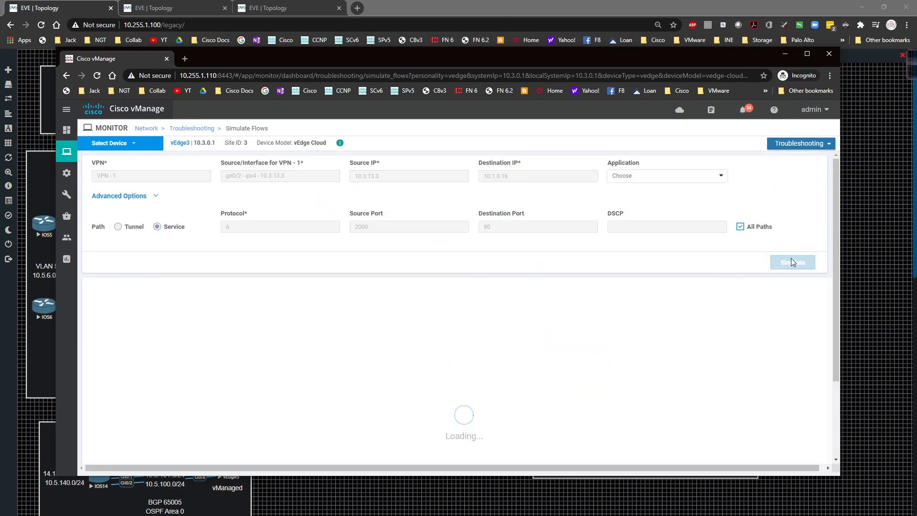
{"action": "scroll", "coordinate": [667, 309], "scroll_direction": "down", "scroll_amount": 1}
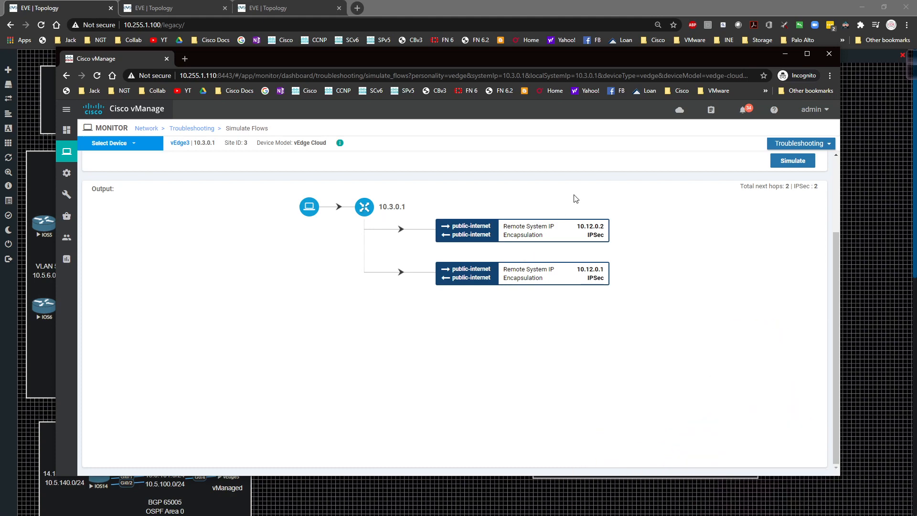
{"action": "scroll", "coordinate": [595, 294], "scroll_direction": "up", "scroll_amount": 2}
{"action": "scroll", "coordinate": [595, 294], "scroll_direction": "up", "scroll_amount": 1}
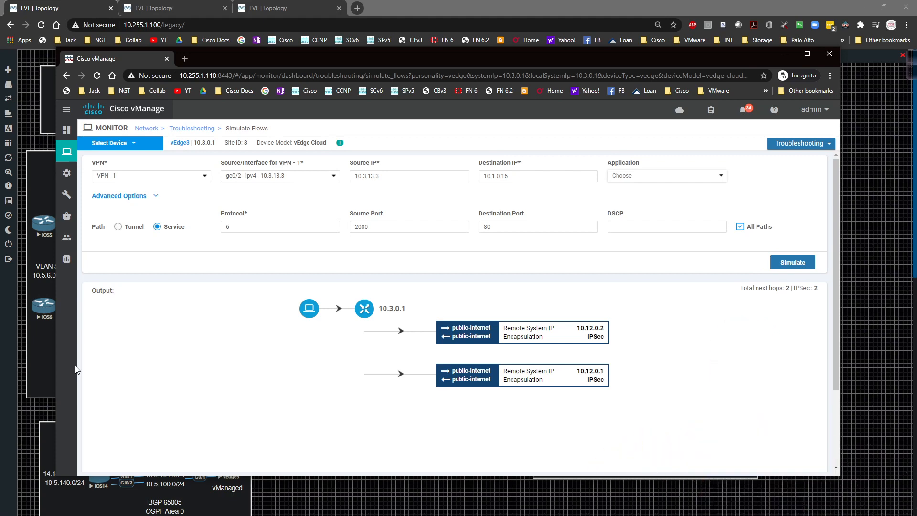
Open the application-aware routing policies in the centralized traffic policy configuration
{"action": "mouse_move", "coordinate": [66, 173]}
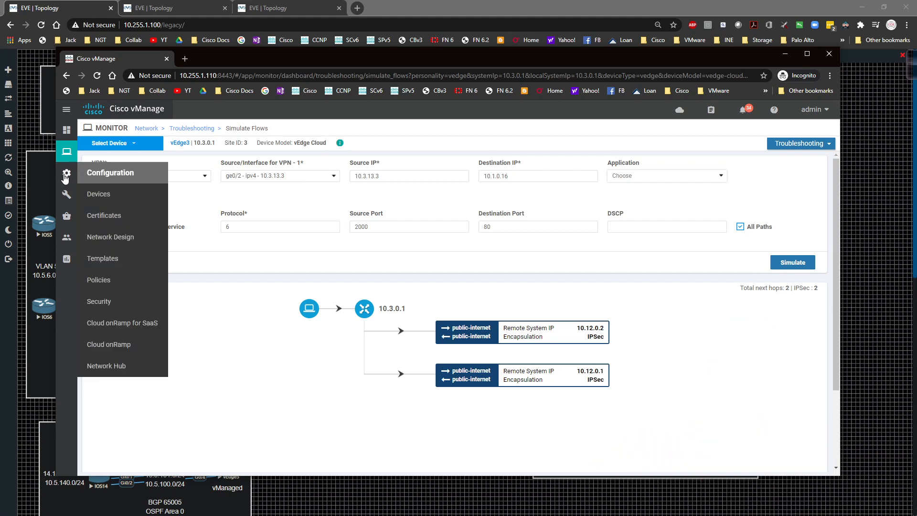
{"action": "left_click", "coordinate": [107, 278]}
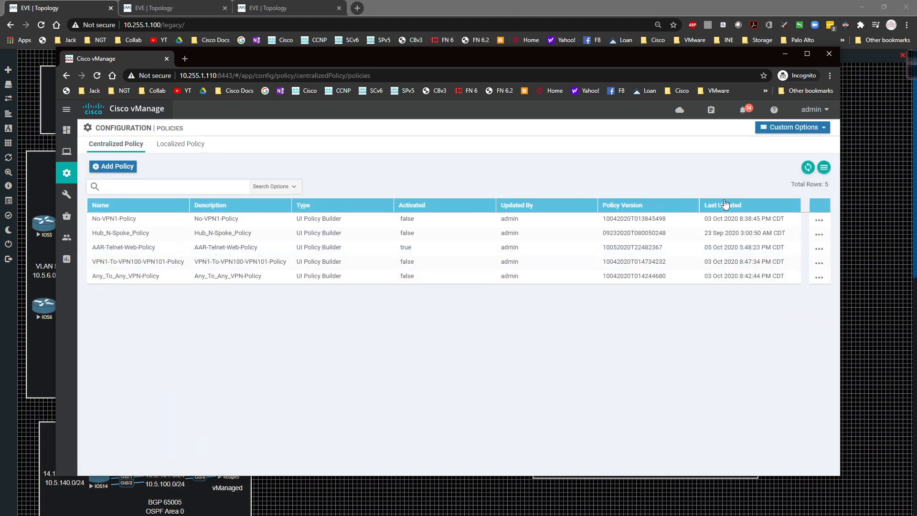
{"action": "left_click", "coordinate": [793, 128]}
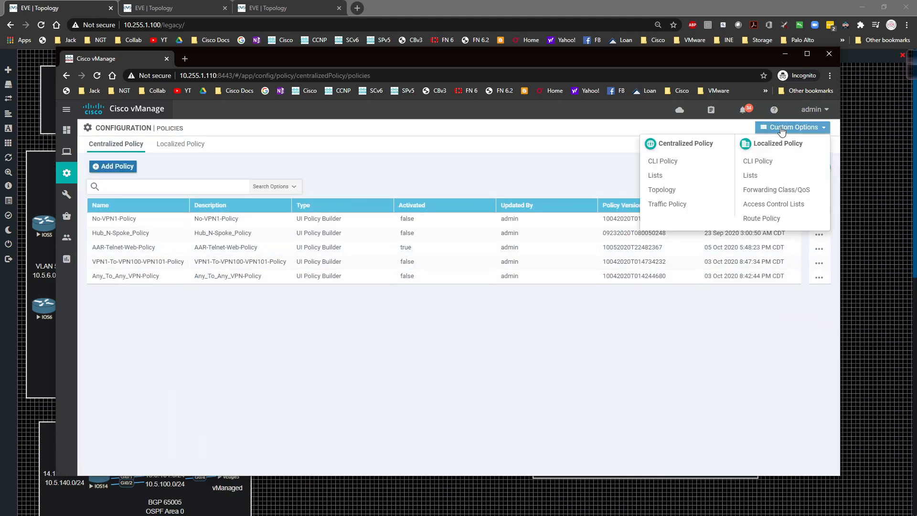
{"action": "left_click", "coordinate": [678, 205]}
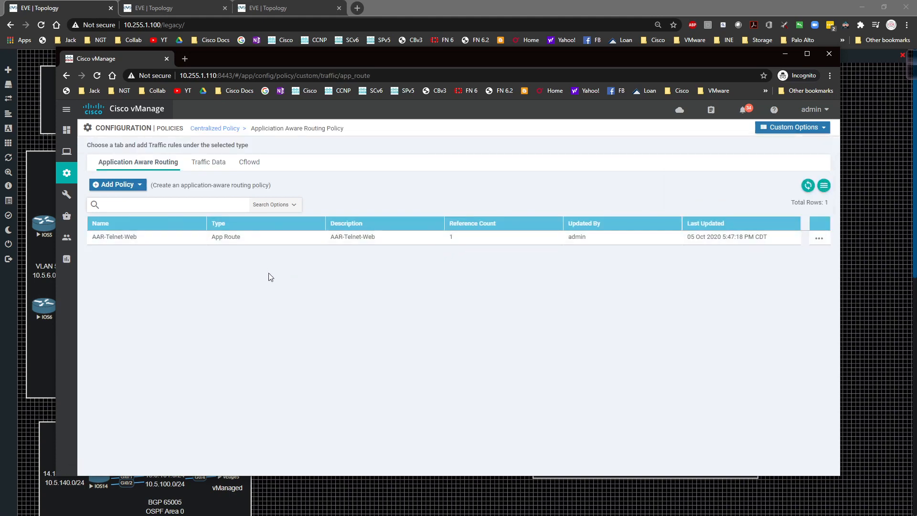
Inspect the applications in the centralized Chat-Apps application list without changing them, and delete that list
{"action": "left_click", "coordinate": [756, 127]}
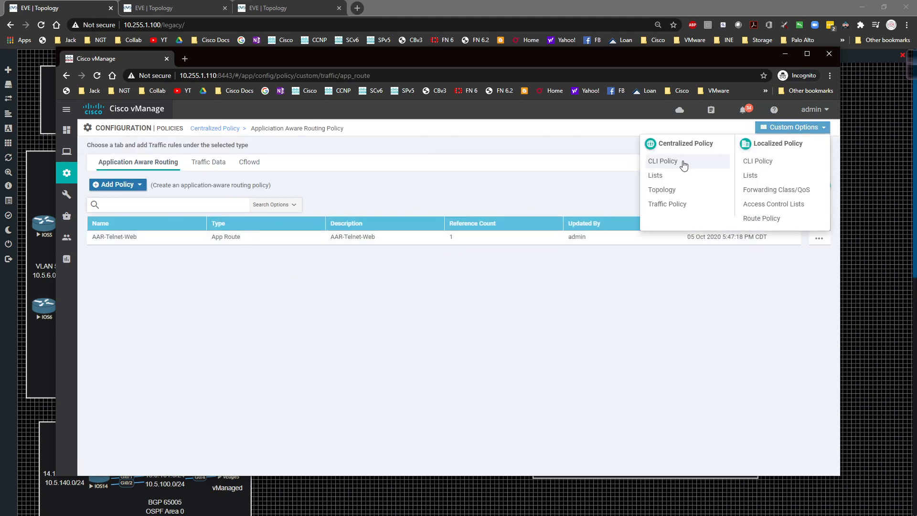
{"action": "left_click", "coordinate": [661, 176]}
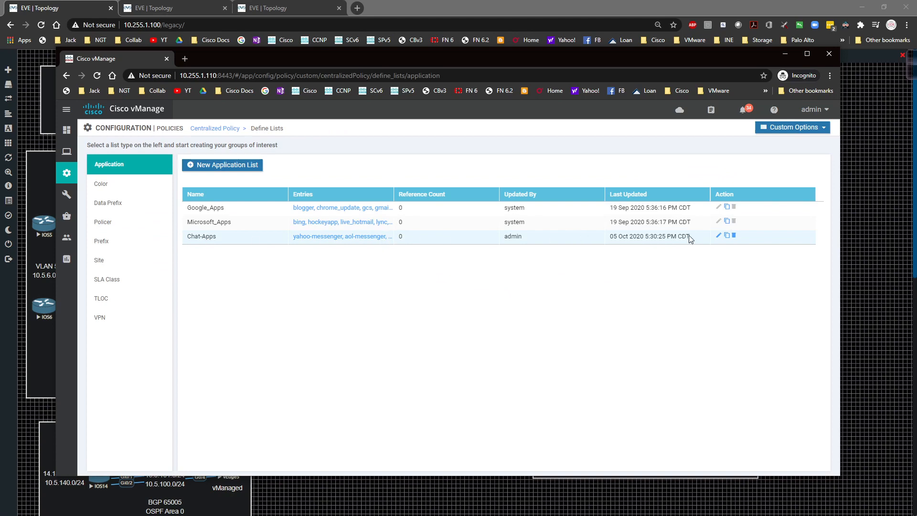
{"action": "left_click", "coordinate": [718, 236]}
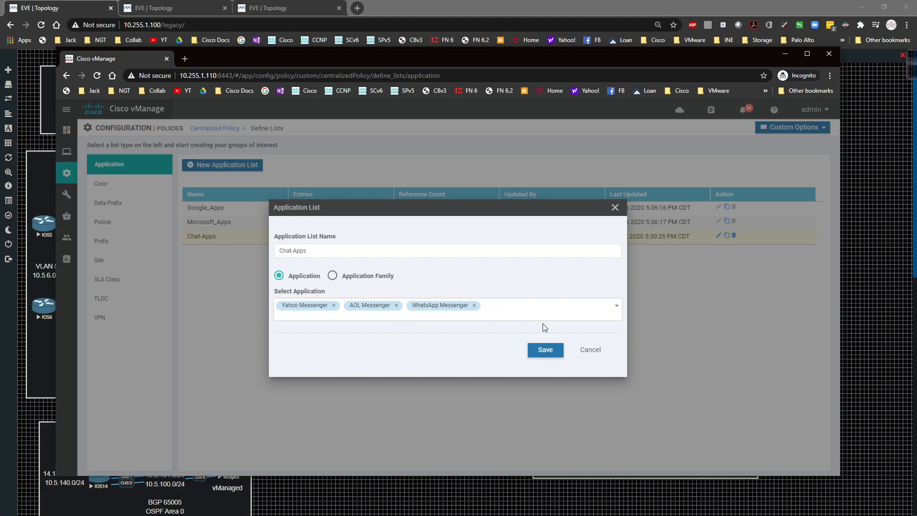
{"action": "left_click", "coordinate": [590, 349]}
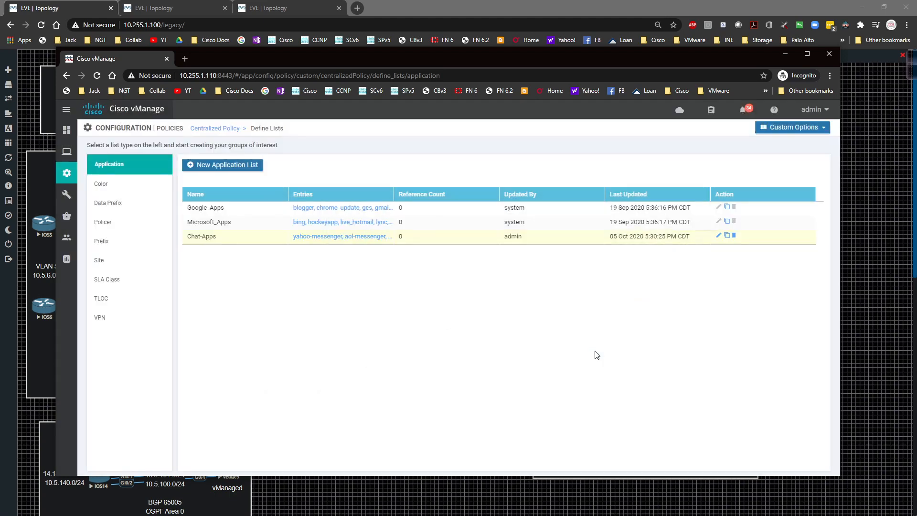
{"action": "left_click", "coordinate": [733, 236]}
{"action": "left_click", "coordinate": [499, 316]}
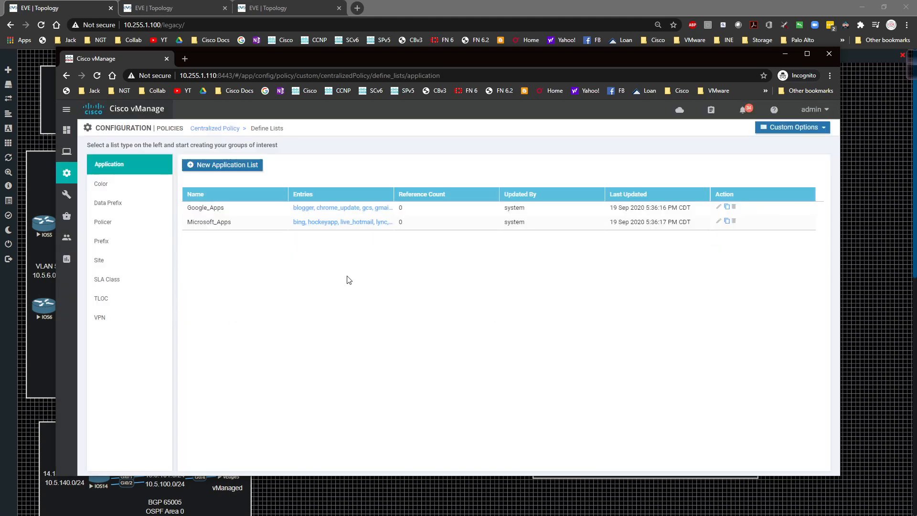
Open the centralized traffic policy's application-aware routing policies and start creating a new policy
{"action": "left_click", "coordinate": [811, 128]}
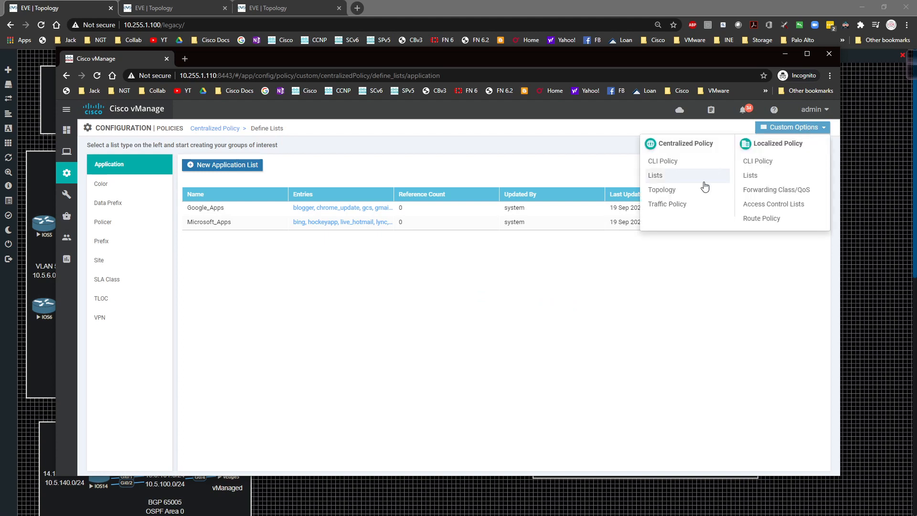
{"action": "left_click", "coordinate": [665, 205]}
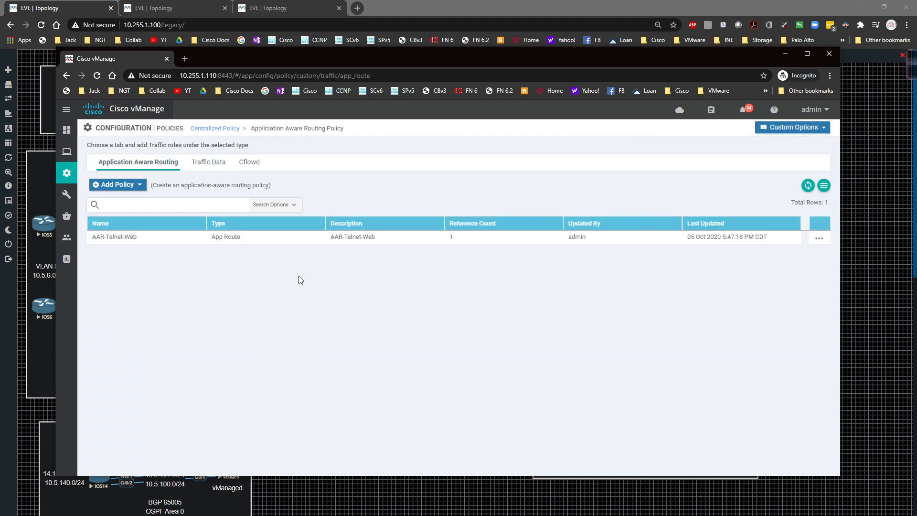
{"action": "left_click", "coordinate": [132, 186]}
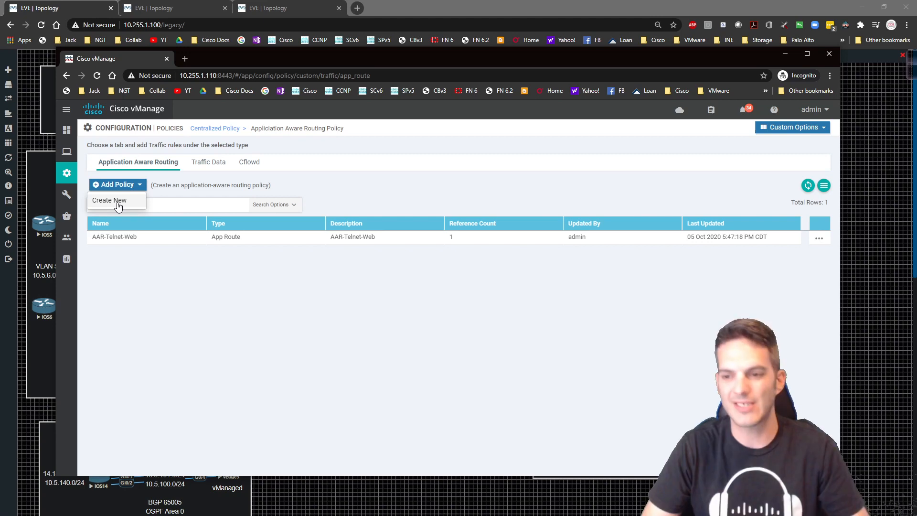
{"action": "left_click", "coordinate": [144, 271]}
{"action": "left_click", "coordinate": [126, 238]}
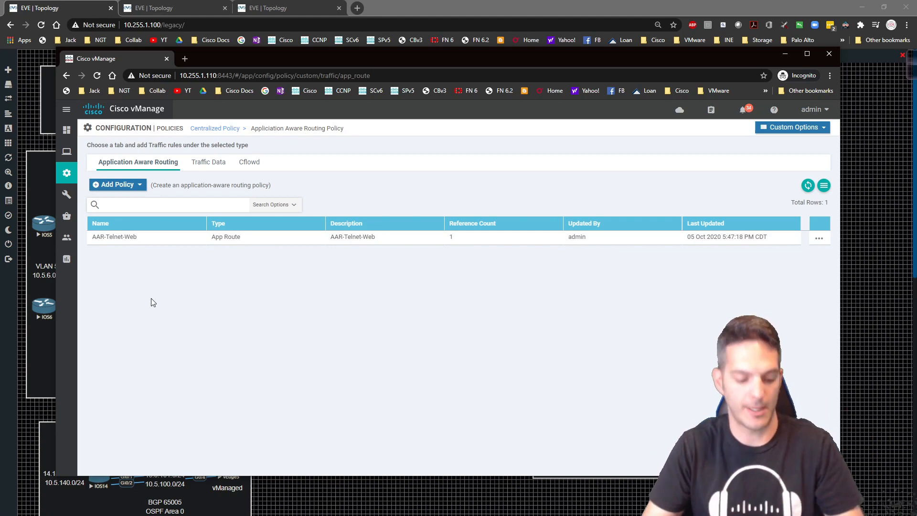
{"action": "left_click", "coordinate": [128, 185]}
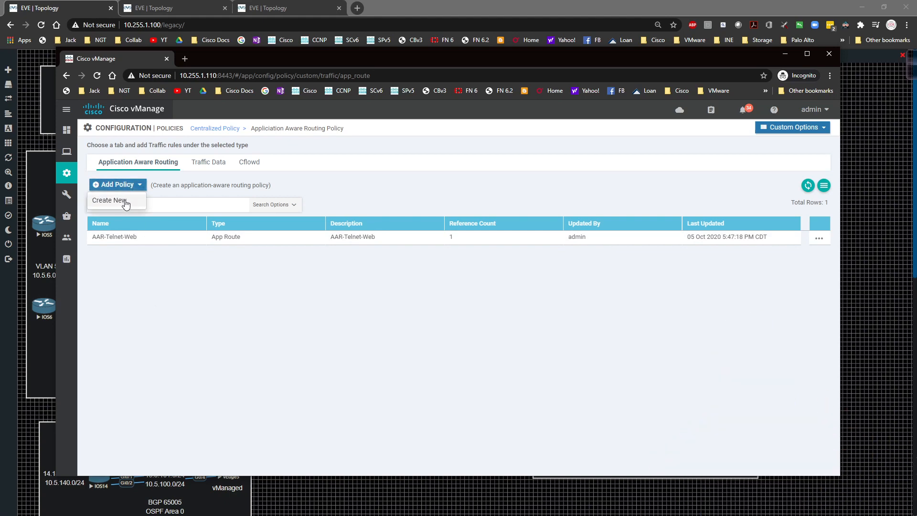
{"action": "left_click", "coordinate": [124, 199]}
Set both the name and the description of the new application-aware routing policy to AAR-Chat-Apps
{"action": "left_click", "coordinate": [190, 158]}
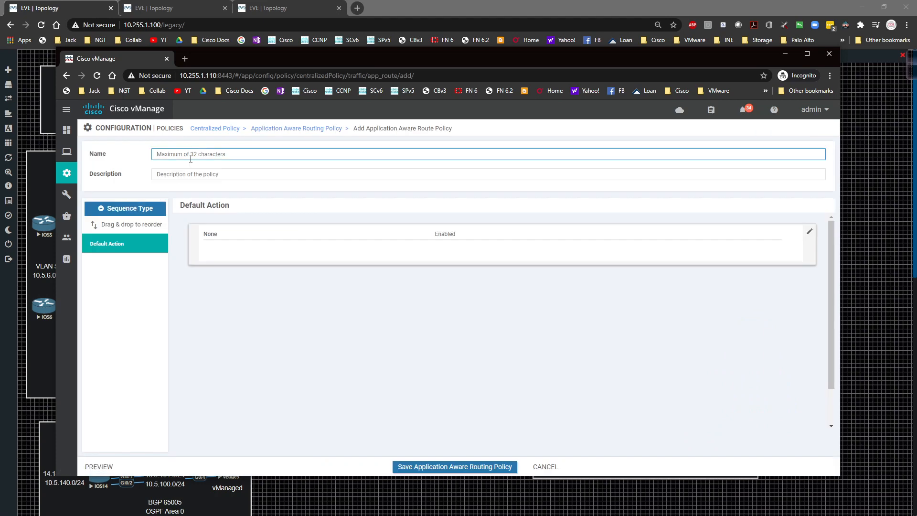
{"action": "type", "text": "AAR-Chat-Apps"}
{"action": "key", "text": "ctrl+a"}
{"action": "key", "text": "ctrl+c"}
{"action": "key", "text": "Tab"}
{"action": "key", "text": "ctrl+v"}
{"action": "left_click", "coordinate": [285, 328]}
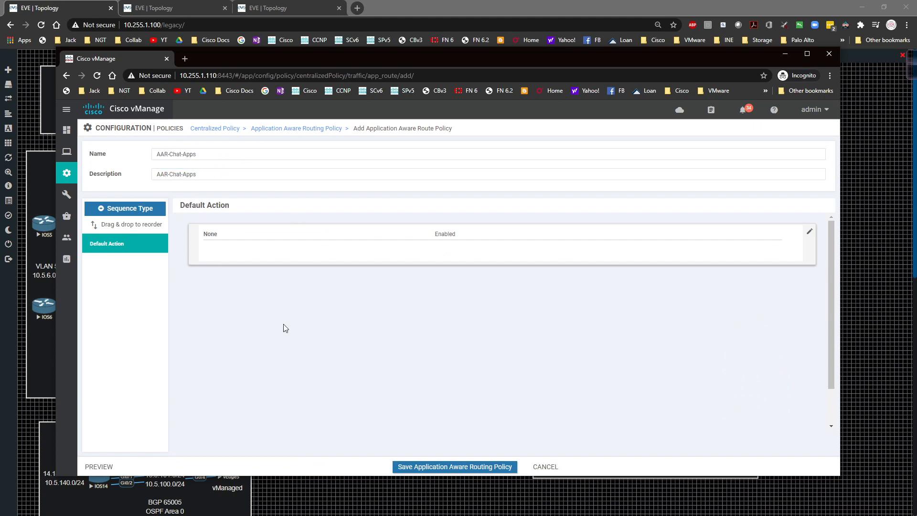
Add an App Route sequence containing a rule with an Application/Application Family List match condition
{"action": "left_click", "coordinate": [136, 211]}
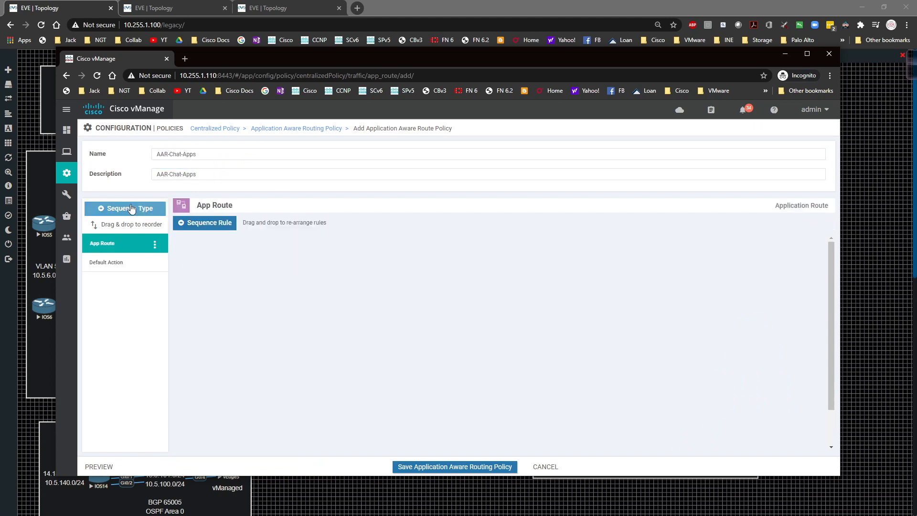
{"action": "left_click", "coordinate": [210, 223]}
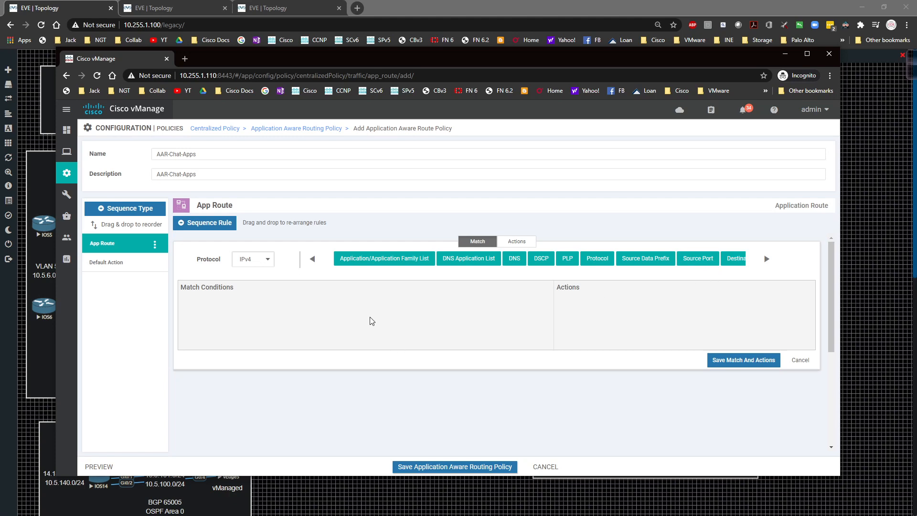
{"action": "left_click", "coordinate": [384, 261]}
{"action": "left_click", "coordinate": [250, 319]}
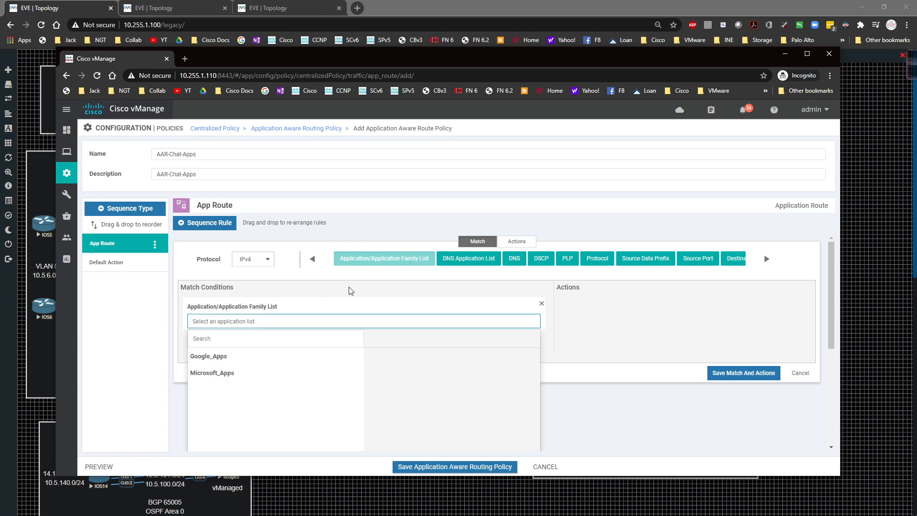
{"action": "scroll", "coordinate": [351, 291], "scroll_direction": "down", "scroll_amount": 1}
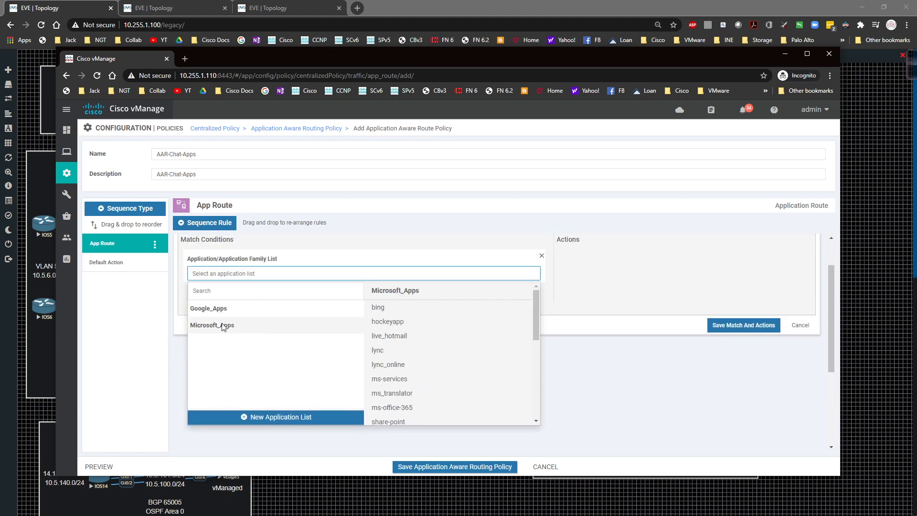
Start a new application list named Chat-Apps for the match condition and include AOL Messenger in it
{"action": "left_click", "coordinate": [270, 416]}
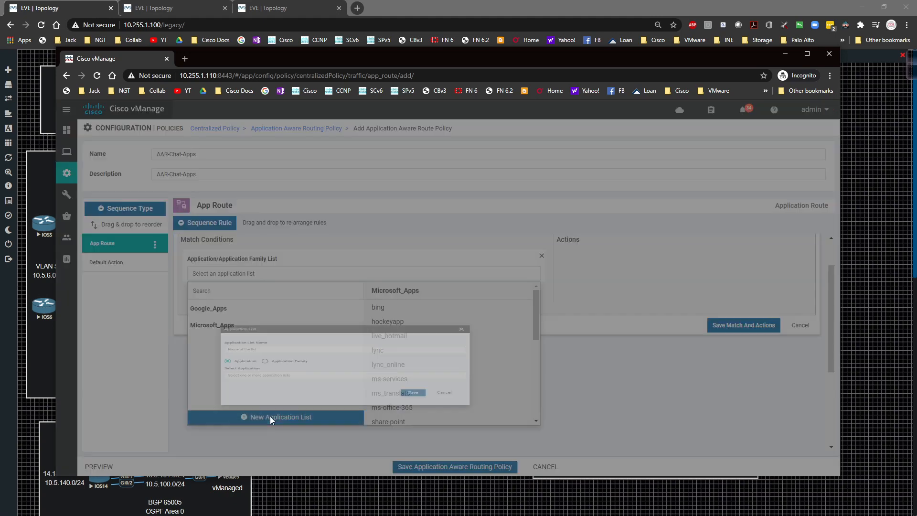
{"action": "left_click", "coordinate": [308, 254]}
{"action": "type", "text": "Chat-Apps"}
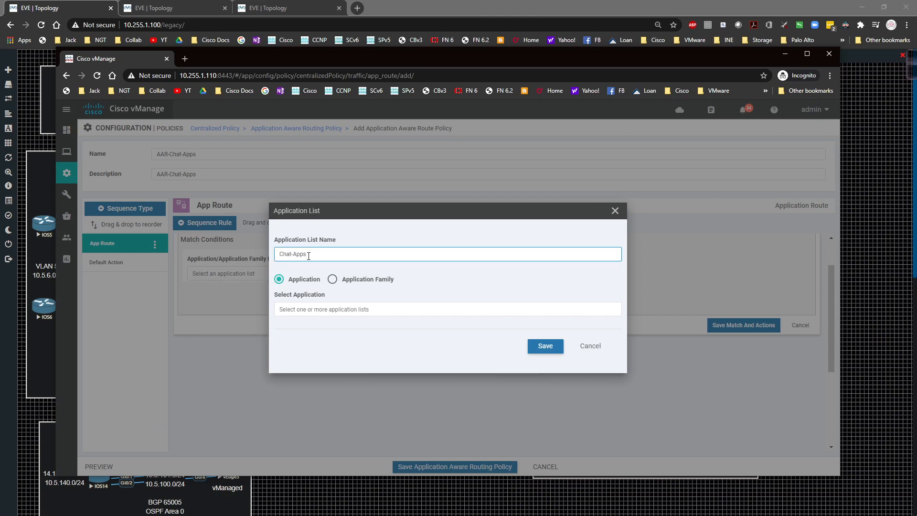
{"action": "left_click", "coordinate": [306, 310]}
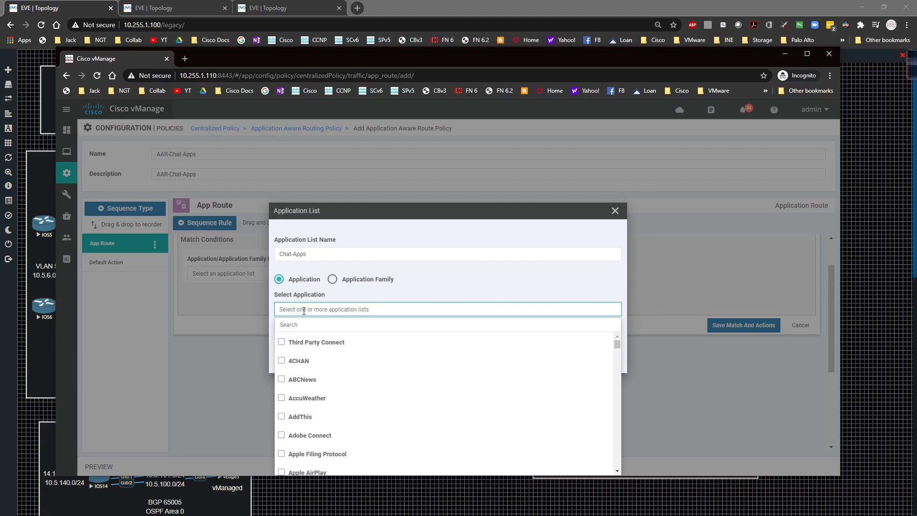
{"action": "left_click", "coordinate": [301, 324]}
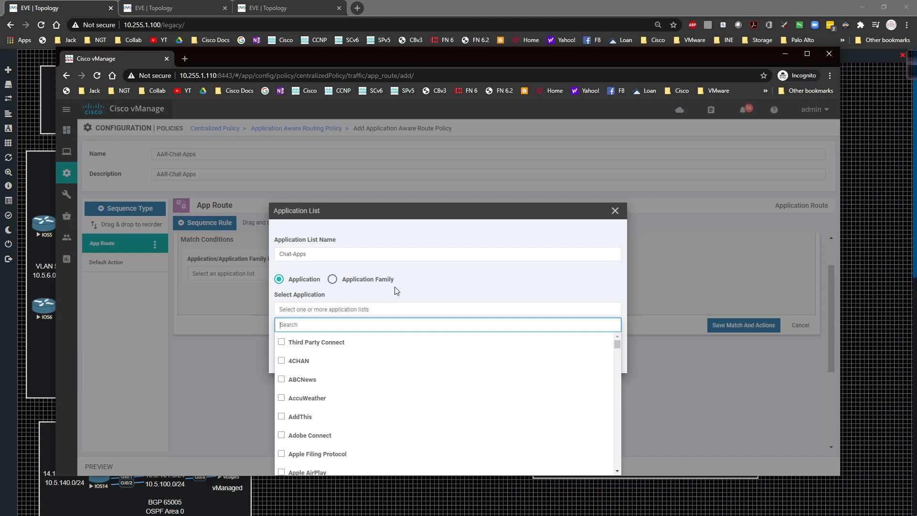
{"action": "type", "text": "aol"}
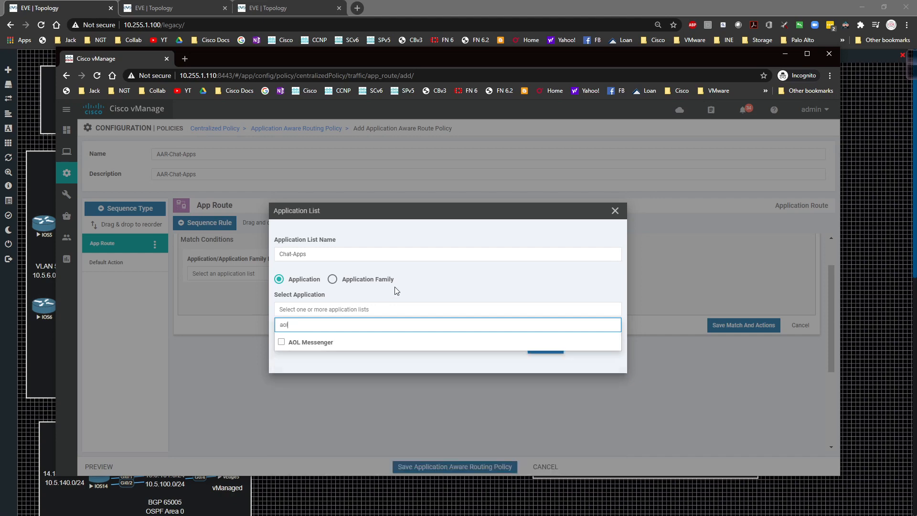
{"action": "left_click", "coordinate": [282, 341]}
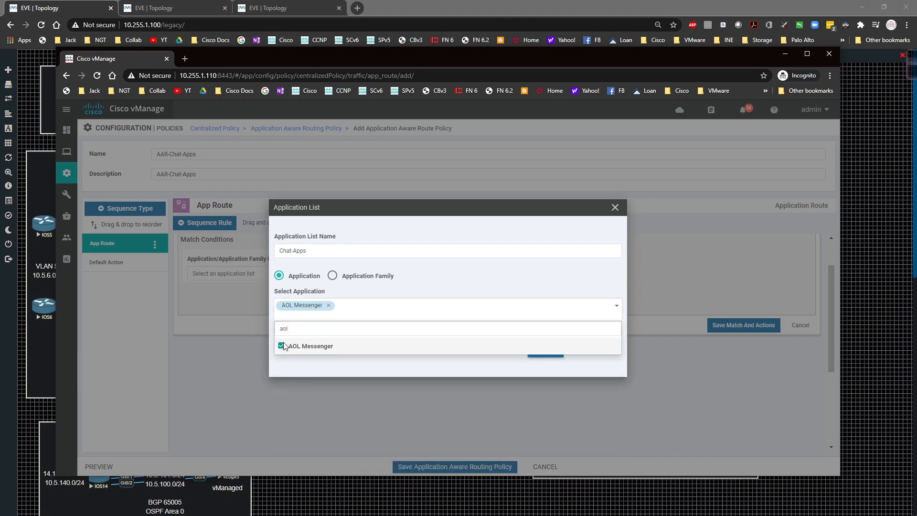
{"action": "left_click", "coordinate": [310, 327]}
{"action": "key", "text": "BackSpace"}
{"action": "key", "text": "BackSpace"}
{"action": "key", "text": "BackSpace"}
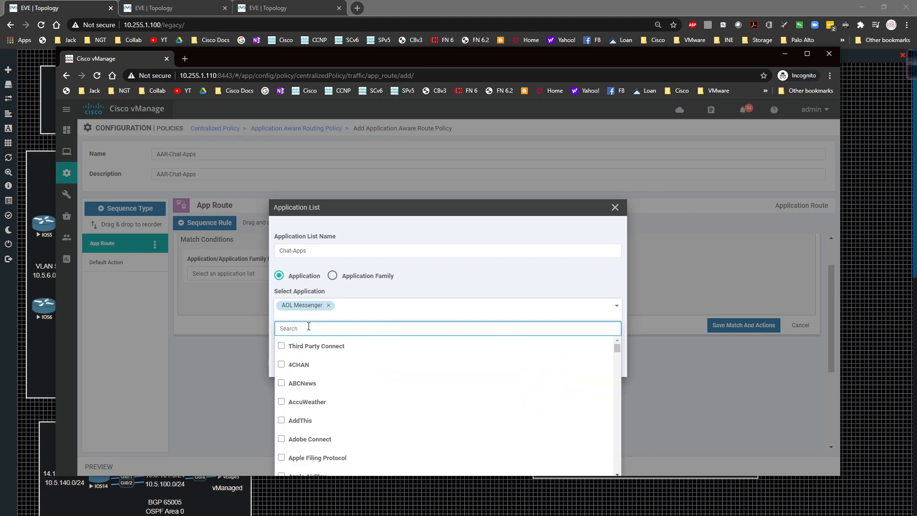
{"action": "type", "text": "sla"}
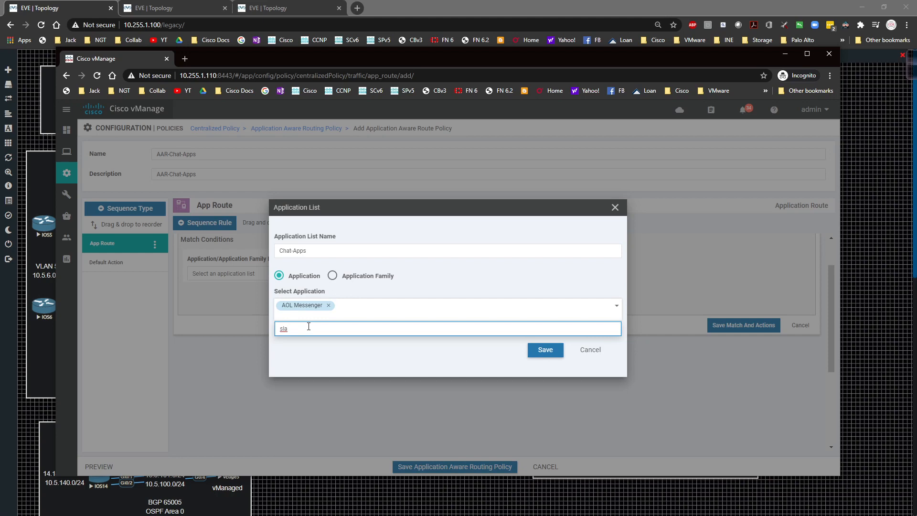
{"action": "key", "text": "BackSpace"}
{"action": "key", "text": "BackSpace"}
{"action": "key", "text": "BackSpace"}
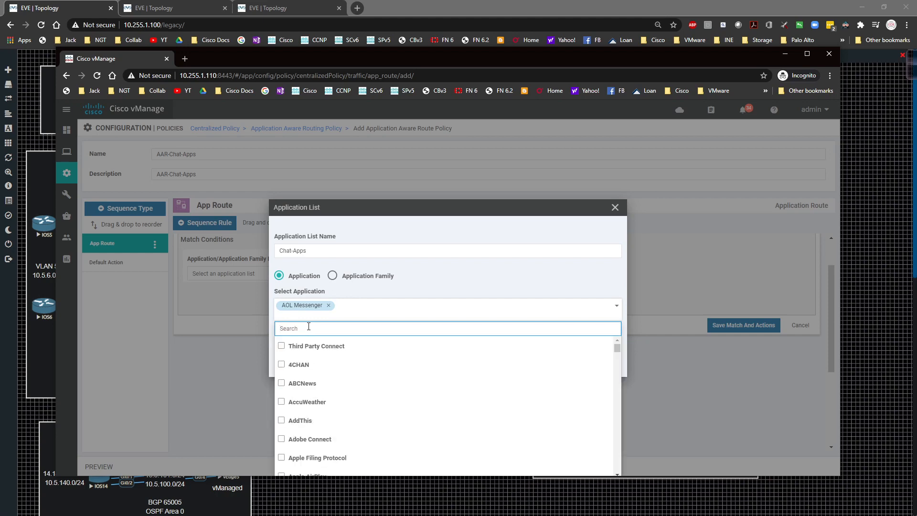
Find WhatsApp Messenger among the applications and add it to the Chat-Apps list
{"action": "type", "text": "wya"}
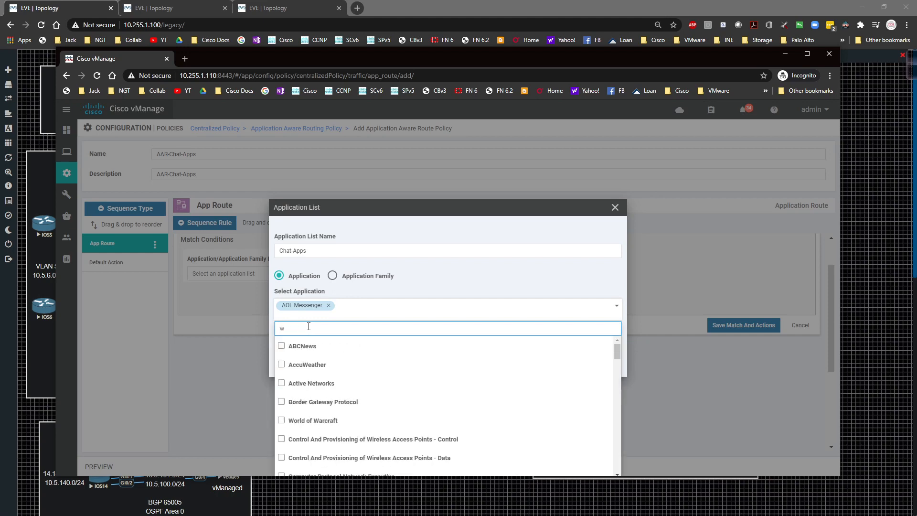
{"action": "key", "text": "BackSpace"}
{"action": "type", "text": "ha"}
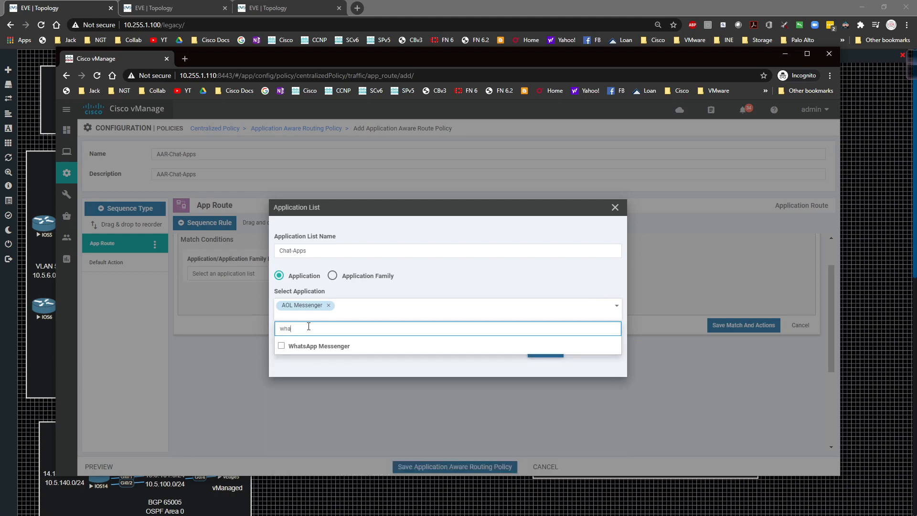
{"action": "left_click", "coordinate": [282, 346]}
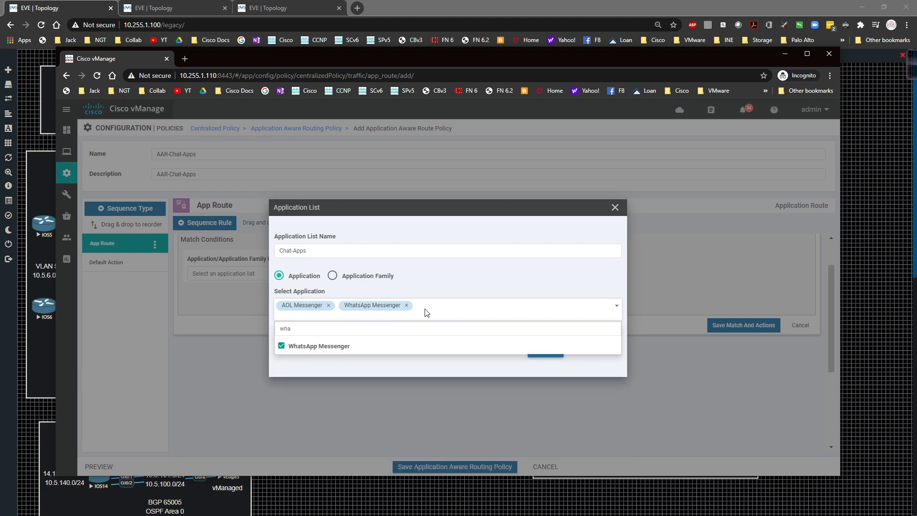
Find and add Google Chat to the Chat-Apps application list, and save the list
{"action": "left_click", "coordinate": [293, 328]}
{"action": "key", "text": "BackSpace"}
{"action": "key", "text": "BackSpace"}
{"action": "key", "text": "BackSpace"}
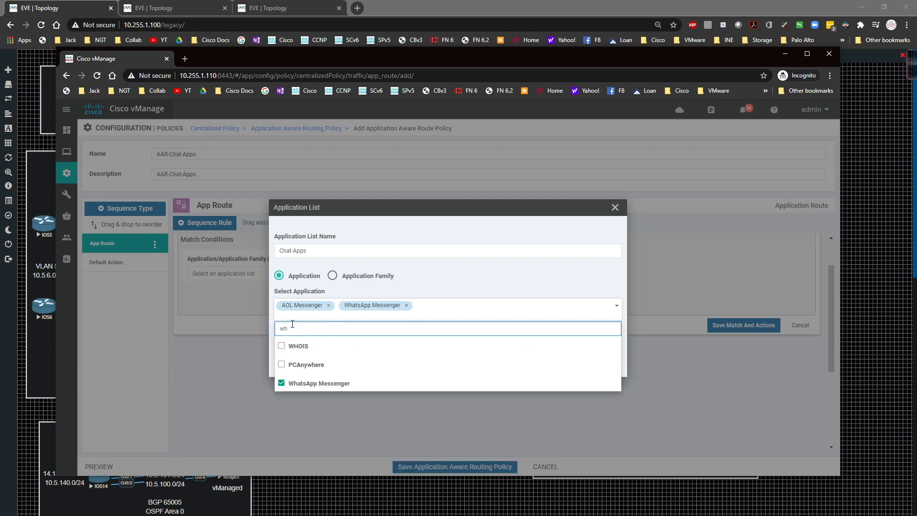
{"action": "type", "text": "chat"}
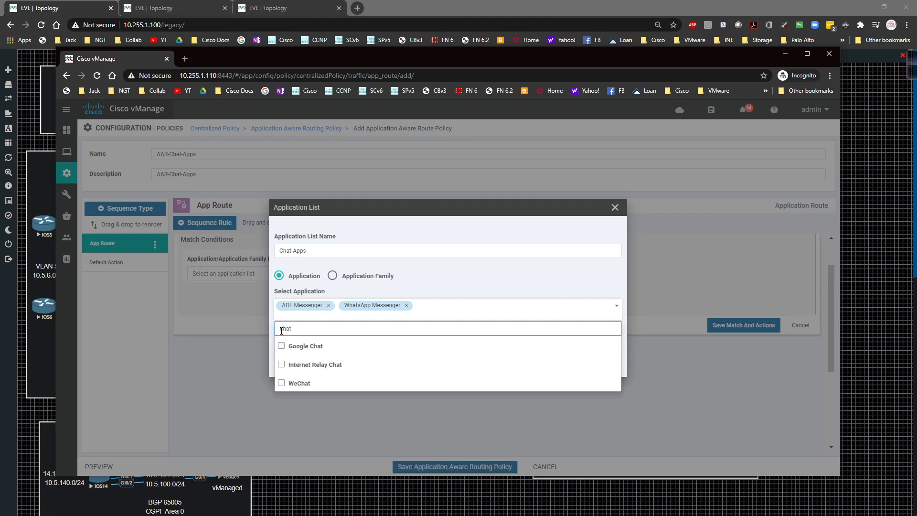
{"action": "left_click", "coordinate": [281, 347]}
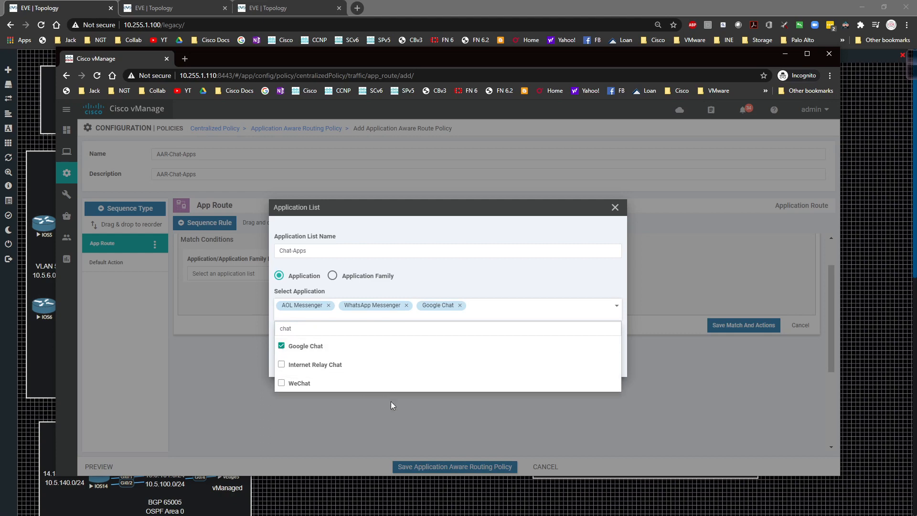
{"action": "left_click", "coordinate": [468, 411]}
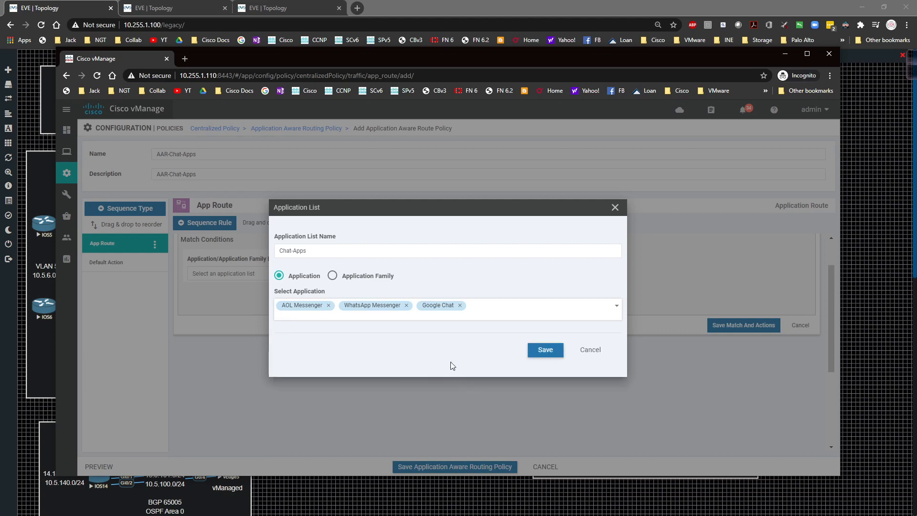
{"action": "left_click", "coordinate": [552, 350]}
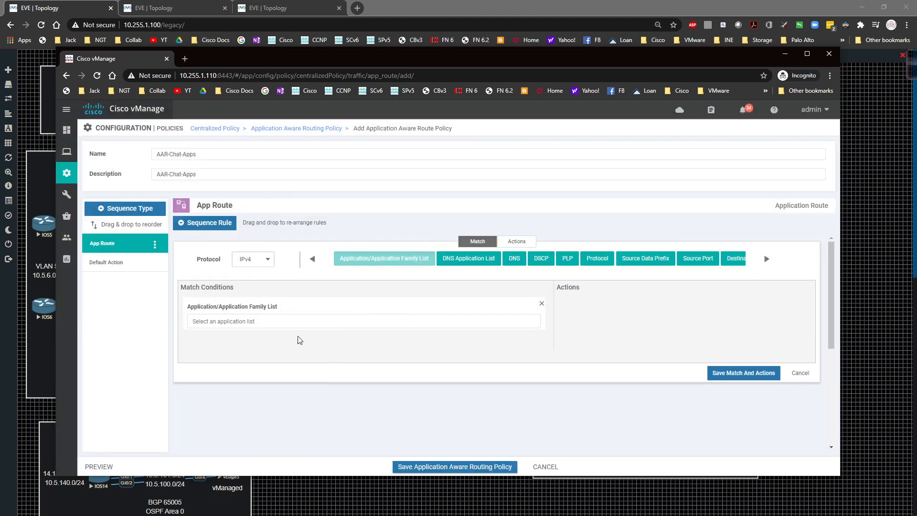
Match the sequence rule on the Chat-Apps application list and add an SLA Class List action to it
{"action": "left_click", "coordinate": [252, 321]}
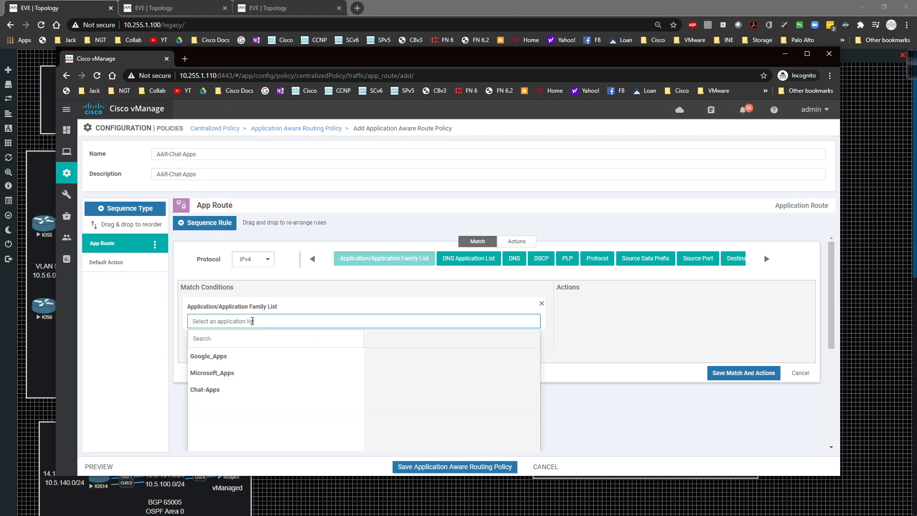
{"action": "left_click", "coordinate": [208, 391]}
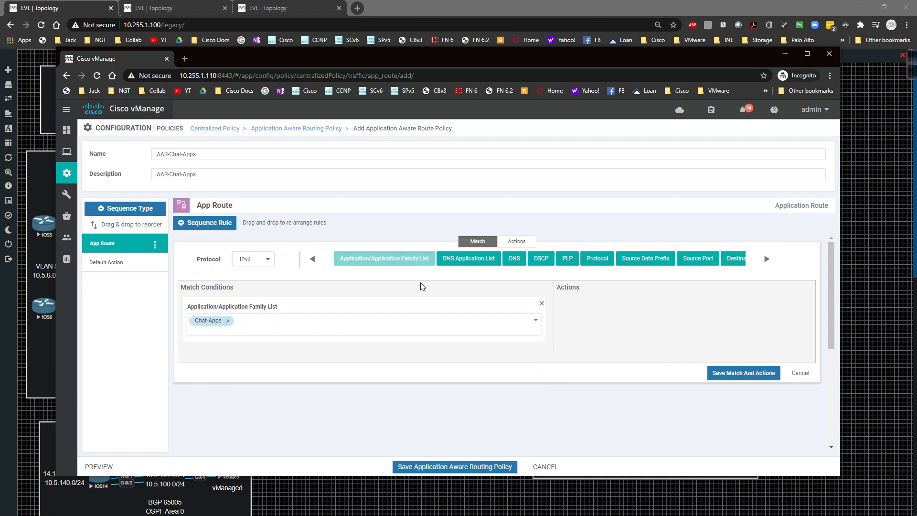
{"action": "left_click", "coordinate": [516, 241]}
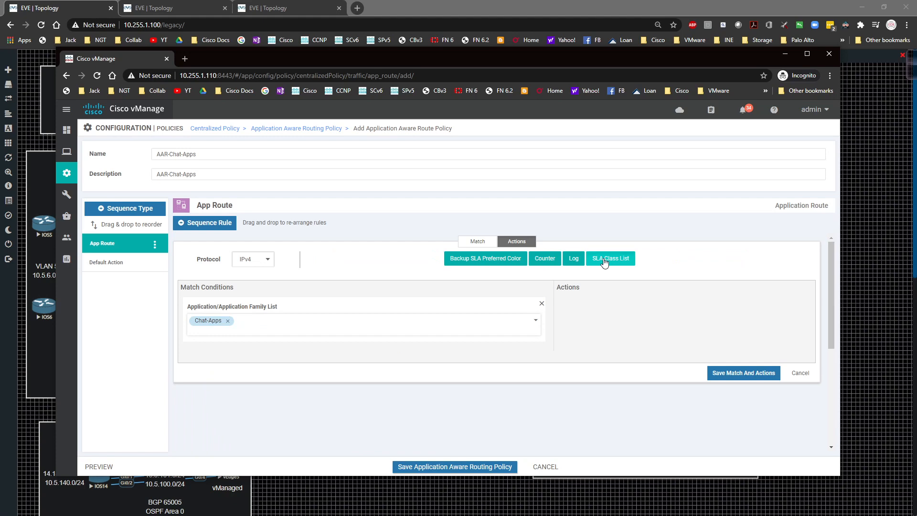
{"action": "left_click", "coordinate": [604, 261]}
{"action": "left_click", "coordinate": [592, 319]}
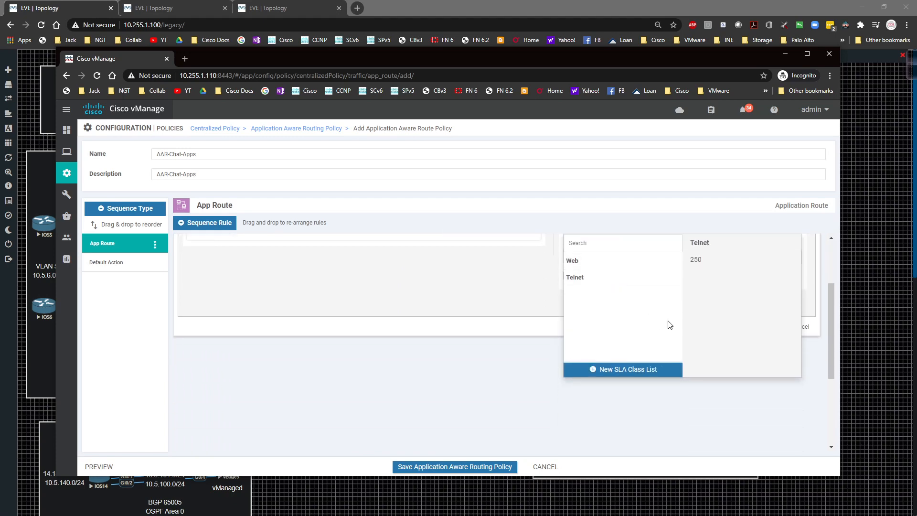
{"action": "scroll", "coordinate": [700, 337], "scroll_direction": "up", "scroll_amount": 1}
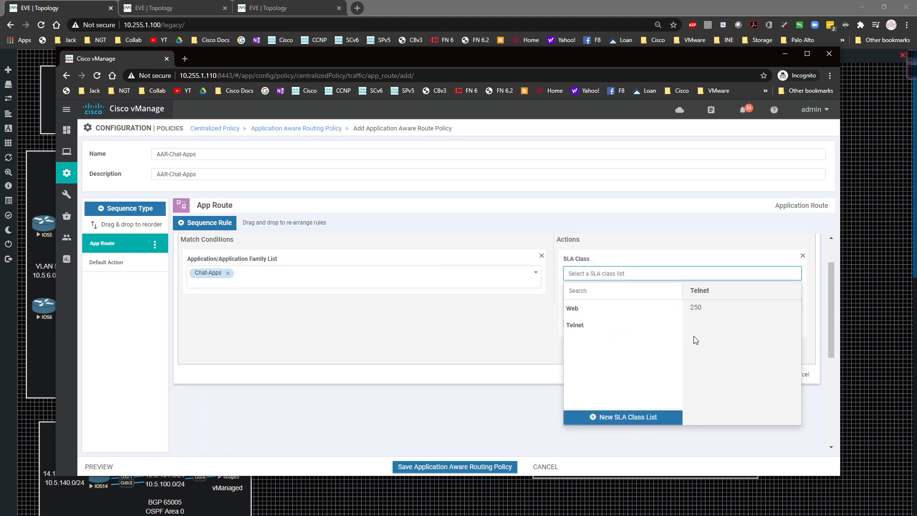
{"action": "left_click", "coordinate": [575, 325]}
{"action": "scroll", "coordinate": [585, 324], "scroll_direction": "up", "scroll_amount": 2}
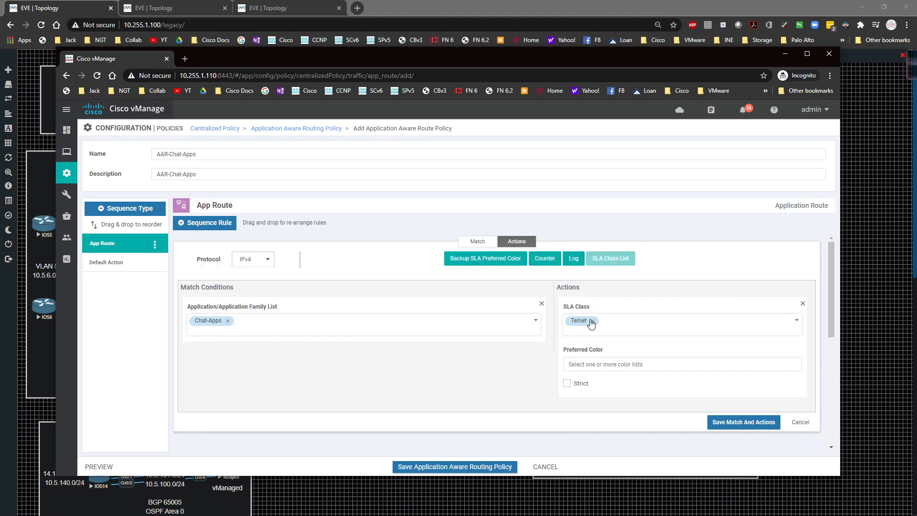
{"action": "left_click", "coordinate": [592, 322]}
Start a new SLA class list named Chat-Apps for the rule's SLA Class action
{"action": "left_click", "coordinate": [600, 338]}
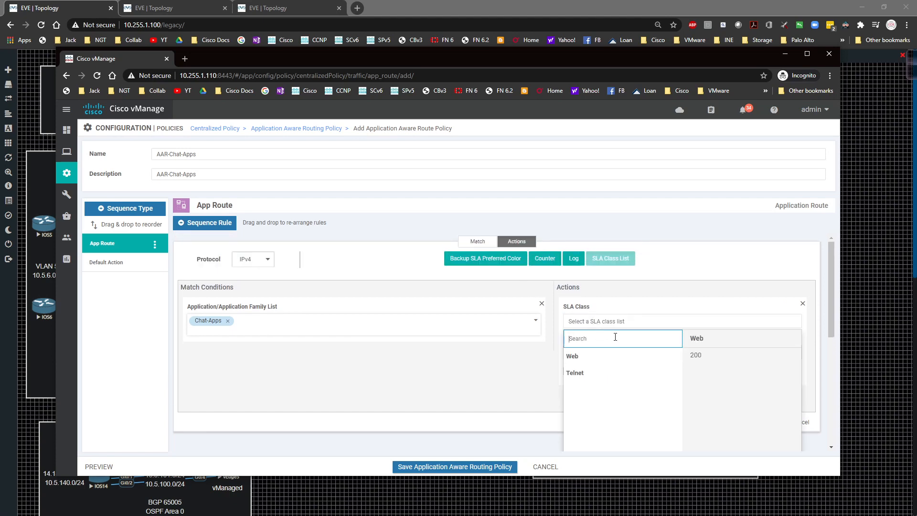
{"action": "scroll", "coordinate": [613, 352], "scroll_direction": "down", "scroll_amount": 2}
{"action": "left_click", "coordinate": [605, 370]}
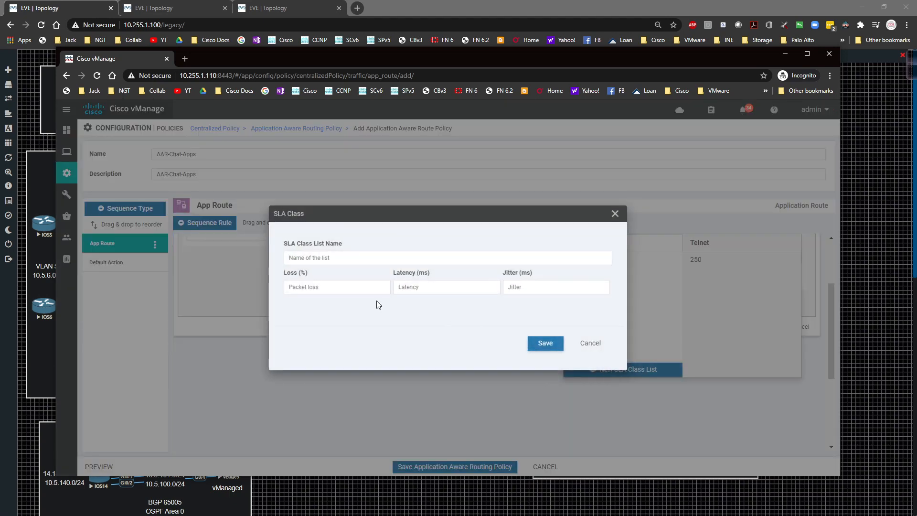
{"action": "left_click", "coordinate": [300, 259]}
{"action": "type", "text": "Chat-Apps"}
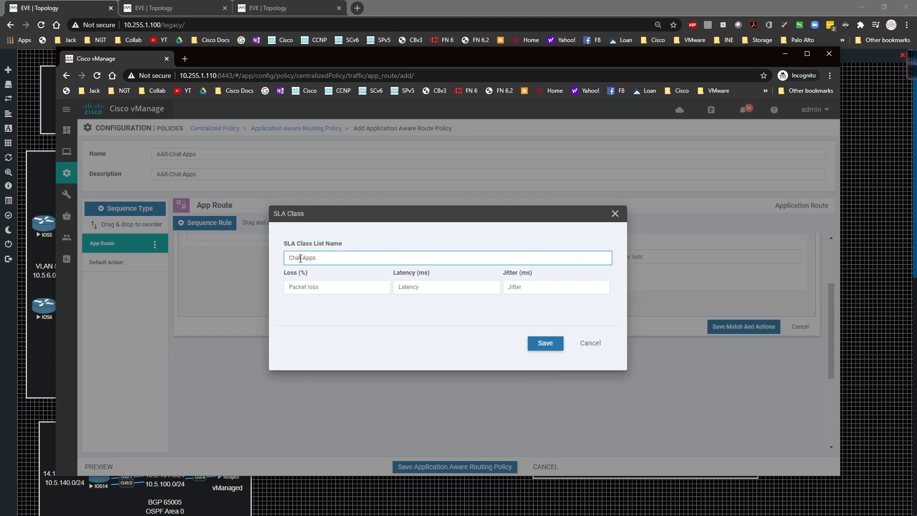
Set the Chat-Apps SLA class to 30% loss, 250 ms latency and 300 ms jitter, and save it
{"action": "left_click", "coordinate": [319, 285]}
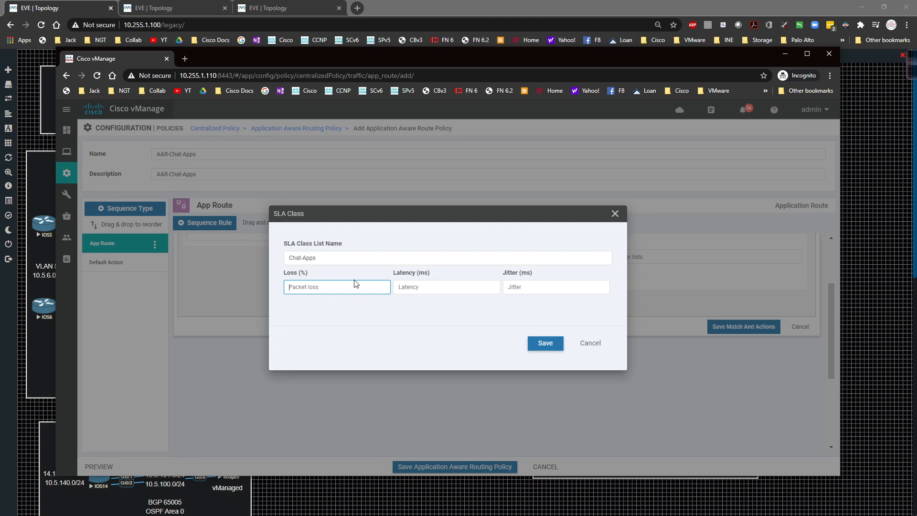
{"action": "type", "text": "30"}
{"action": "key", "text": "Tab"}
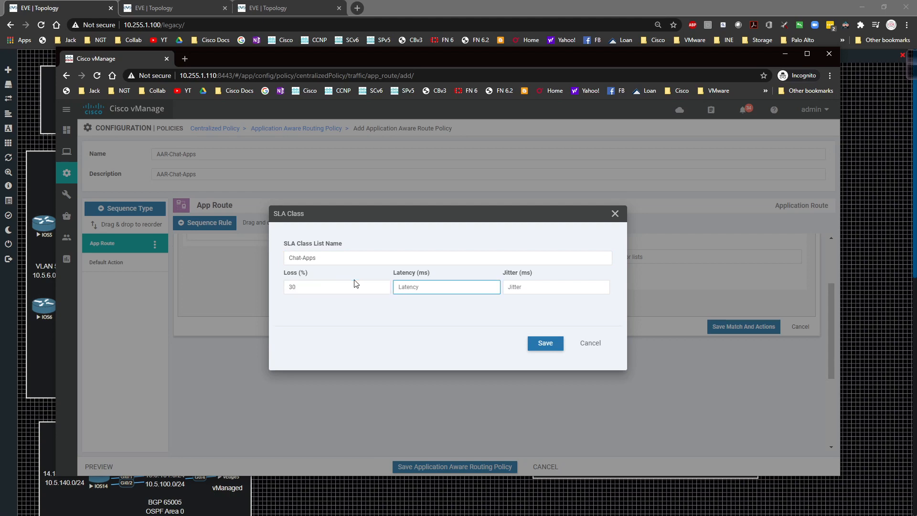
{"action": "type", "text": "250"}
{"action": "key", "text": "Tab"}
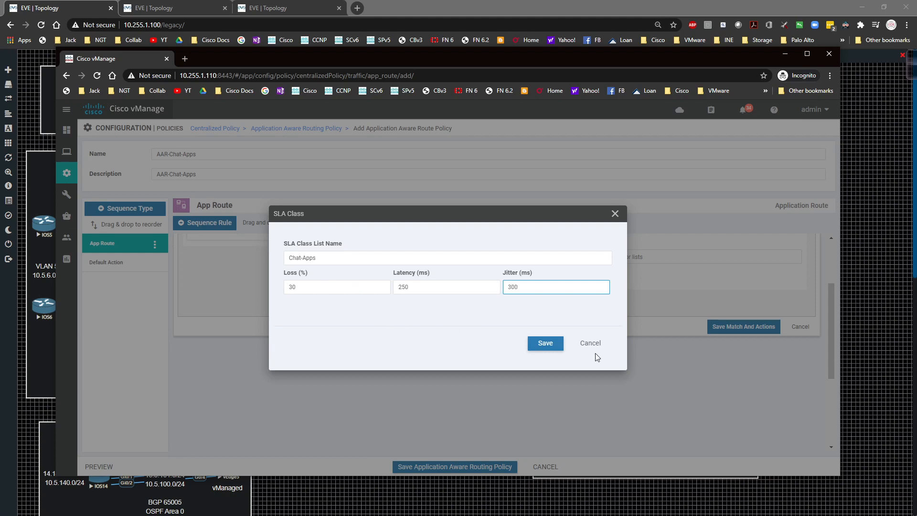
{"action": "left_click", "coordinate": [548, 337]}
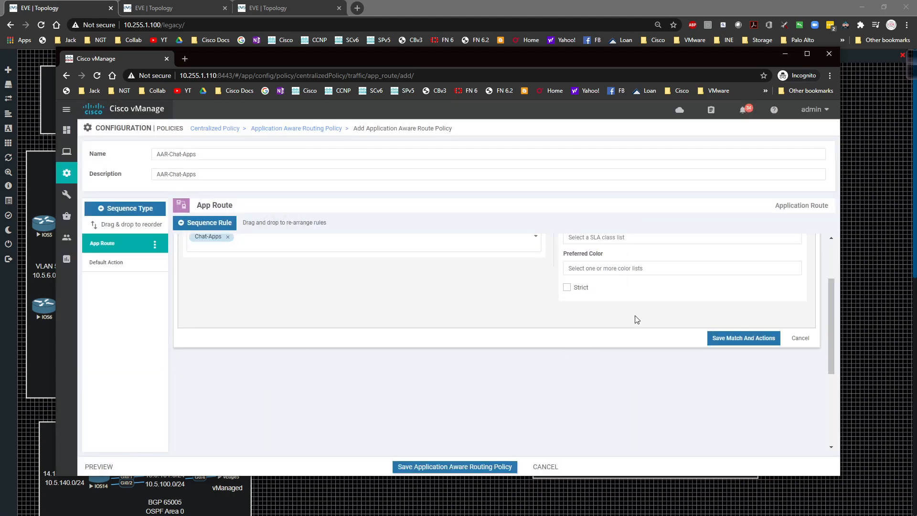
Assign the Chat-Apps SLA class to the rule's action with public-internet as the preferred color
{"action": "left_click", "coordinate": [598, 320]}
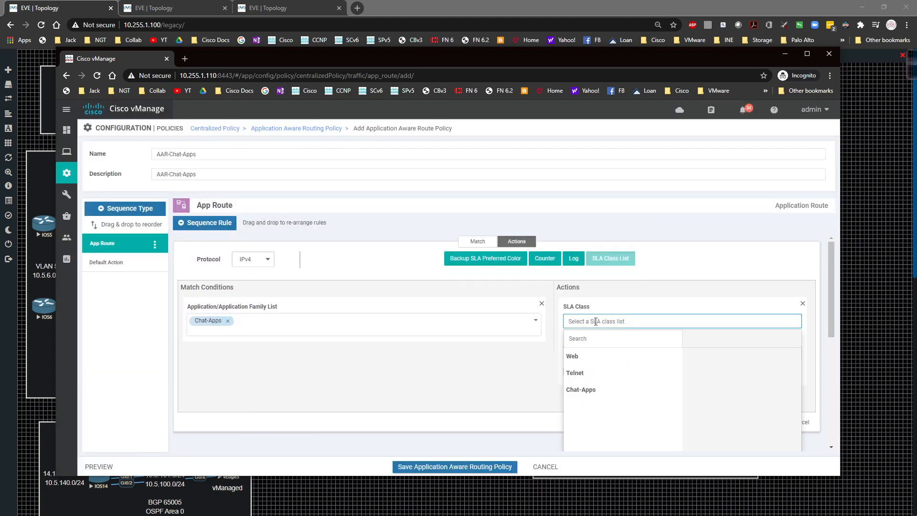
{"action": "left_click", "coordinate": [580, 390]}
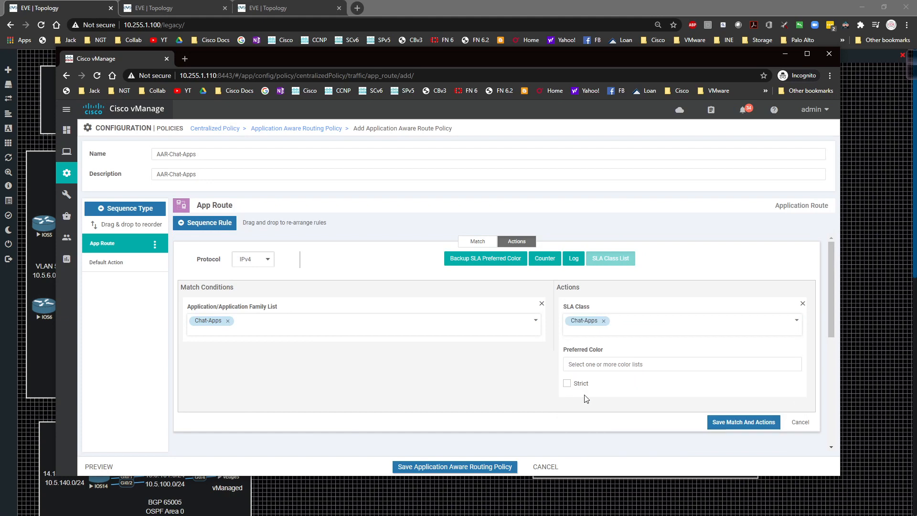
{"action": "left_click", "coordinate": [593, 365]}
{"action": "scroll", "coordinate": [668, 342], "scroll_direction": "down", "scroll_amount": 6}
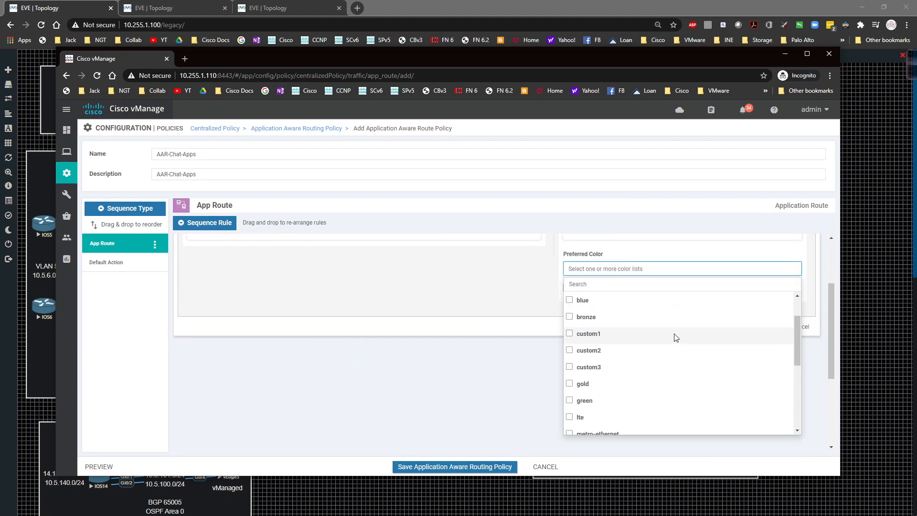
{"action": "scroll", "coordinate": [664, 339], "scroll_direction": "down", "scroll_amount": 3}
{"action": "left_click", "coordinate": [571, 391]}
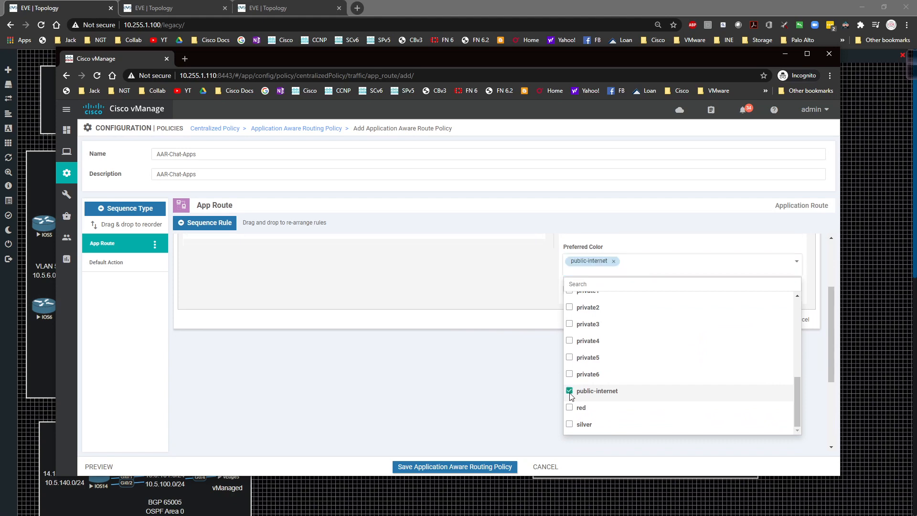
{"action": "left_click", "coordinate": [533, 322]}
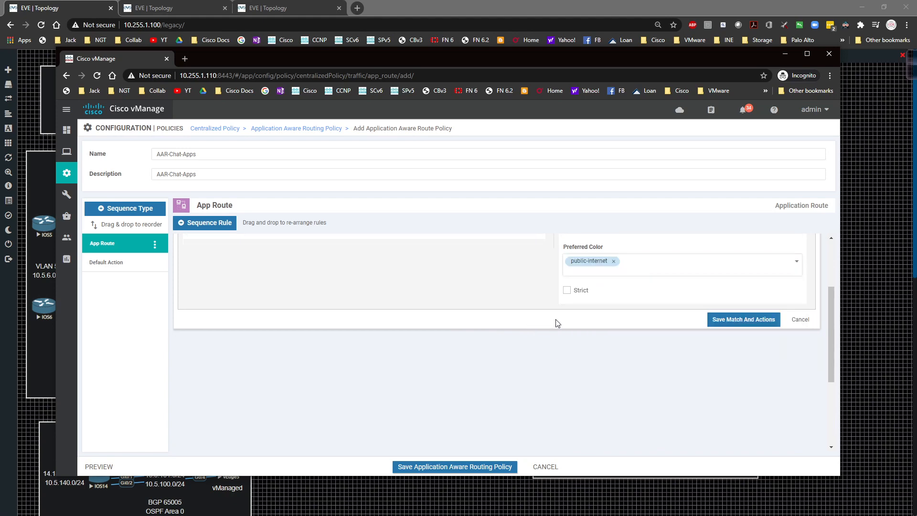
Make the SLA class action strict, and save the rule and the AAR-Chat-Apps application-aware routing policy
{"action": "left_click", "coordinate": [568, 291]}
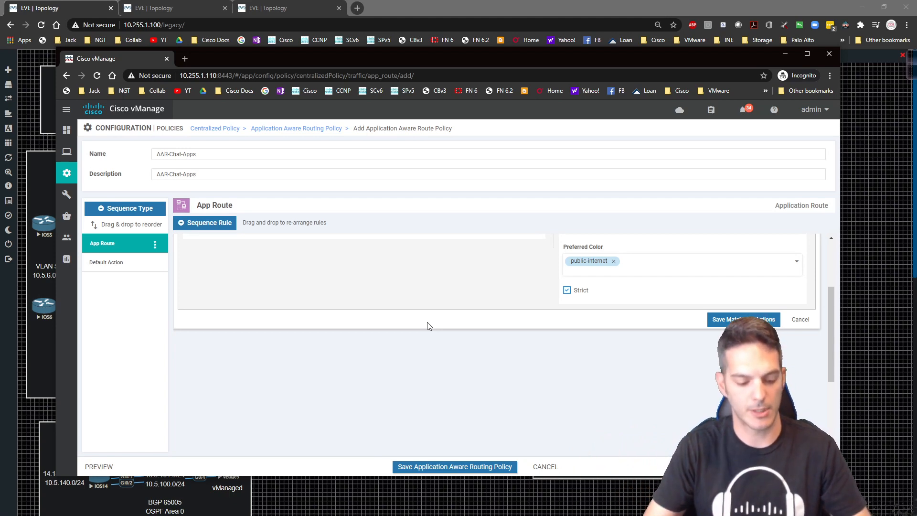
{"action": "left_click", "coordinate": [737, 320]}
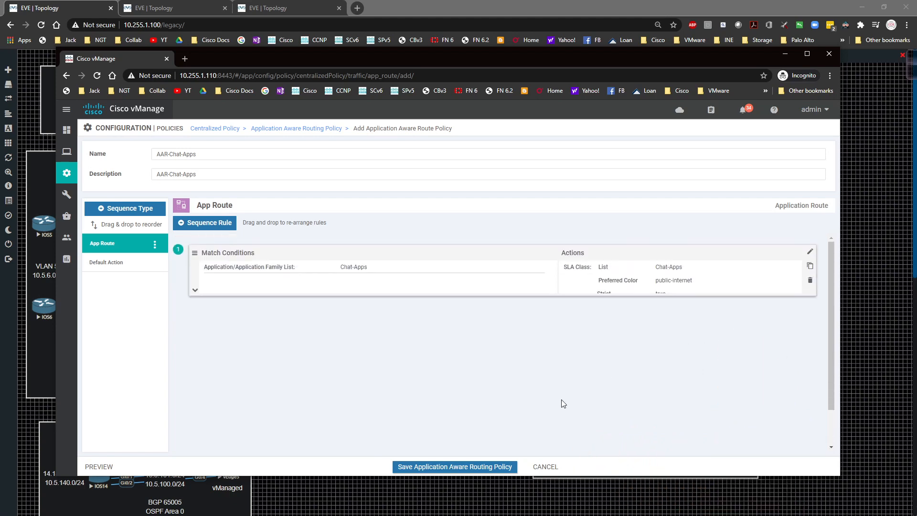
{"action": "left_click", "coordinate": [448, 467]}
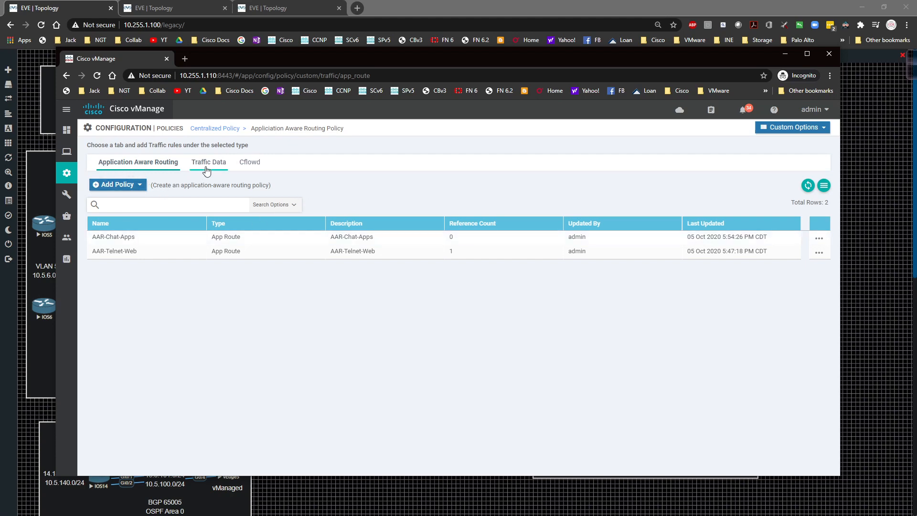
View the centralized AAR-Telnet-Web-Policy and examine the site and VPN lists of its application-aware routing
{"action": "left_click", "coordinate": [216, 129]}
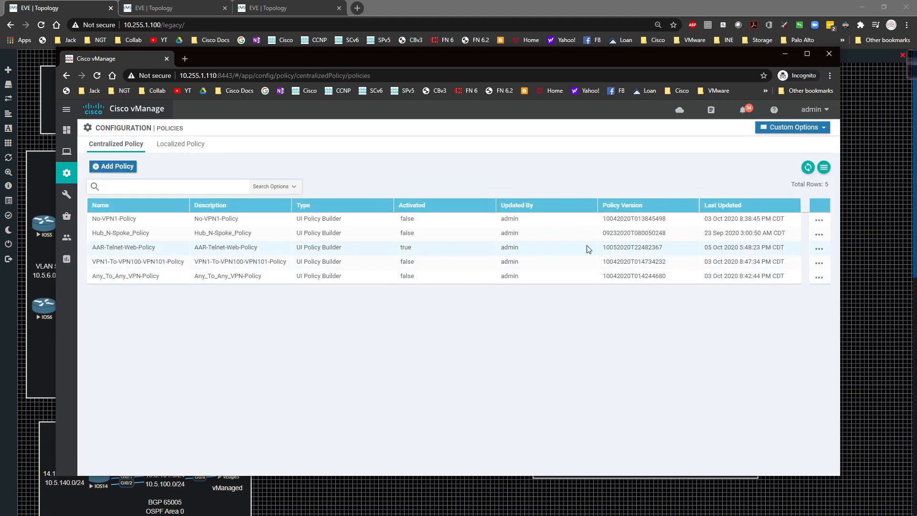
{"action": "left_click", "coordinate": [817, 252]}
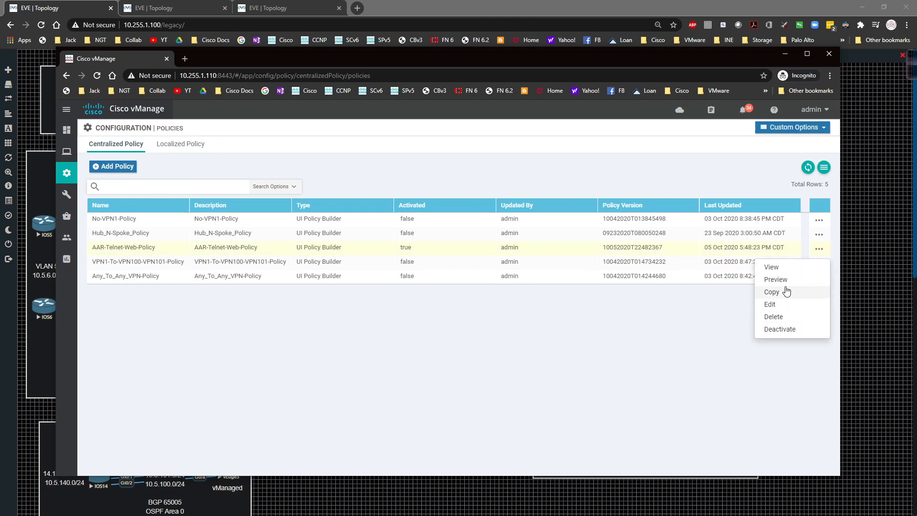
{"action": "left_click", "coordinate": [783, 267]}
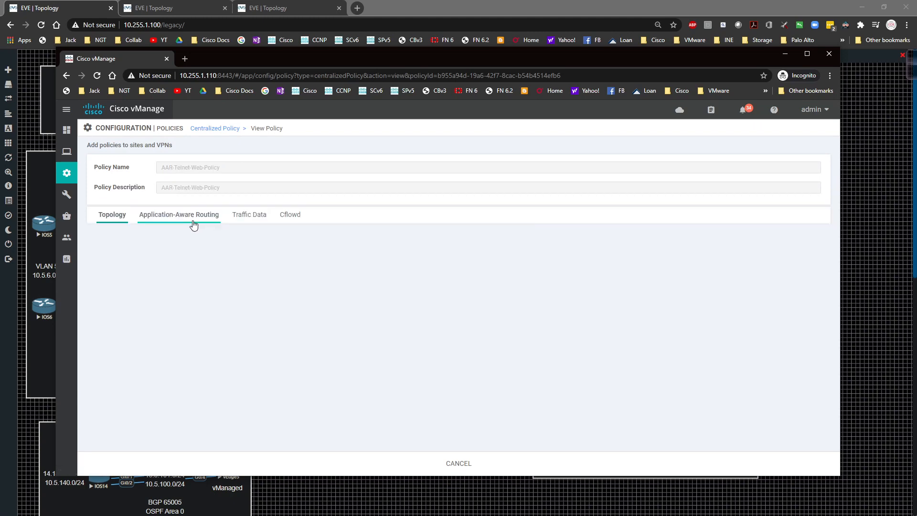
{"action": "left_click", "coordinate": [192, 223]}
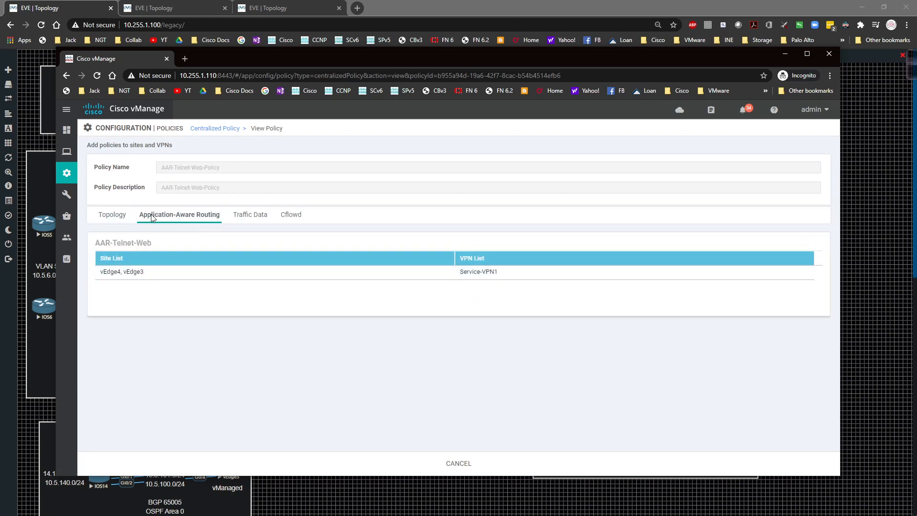
{"action": "left_click", "coordinate": [208, 131]}
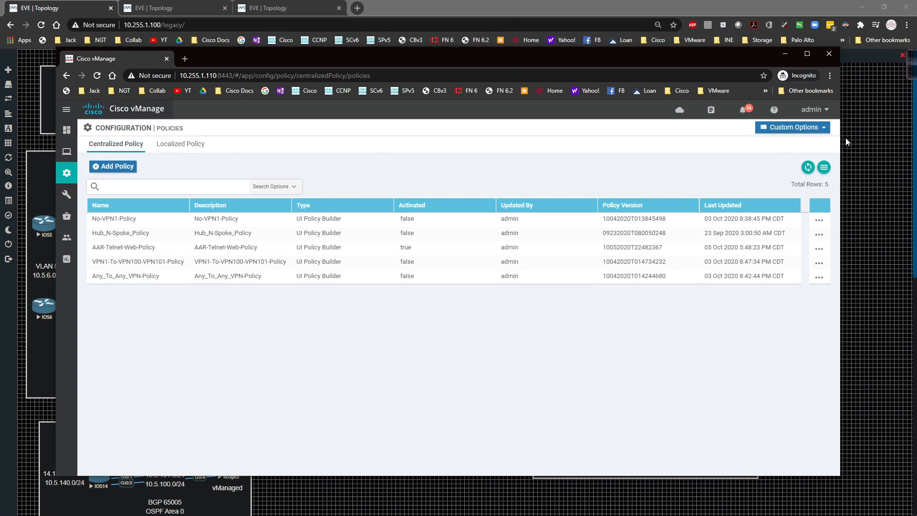
Examine the custom traffic policies under Application Aware Routing and Traffic Data
{"action": "left_click", "coordinate": [807, 128]}
{"action": "left_click", "coordinate": [651, 204]}
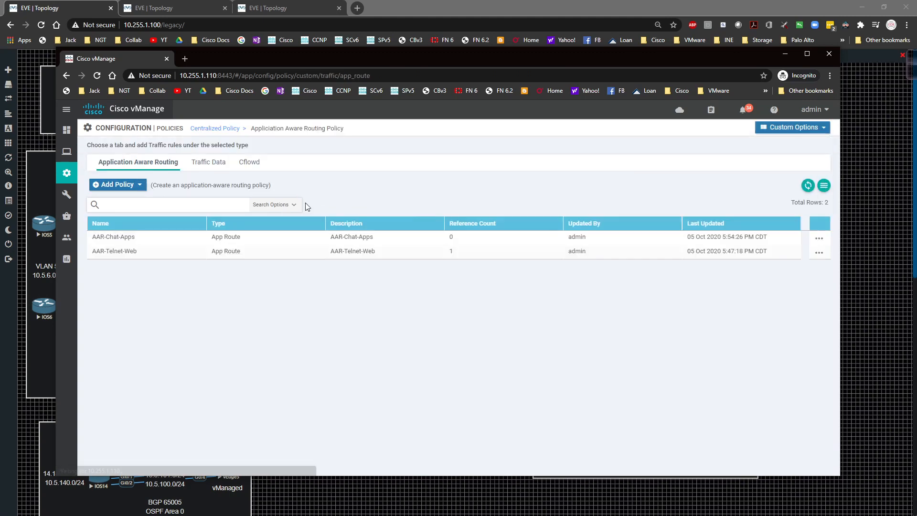
{"action": "left_click", "coordinate": [209, 163]}
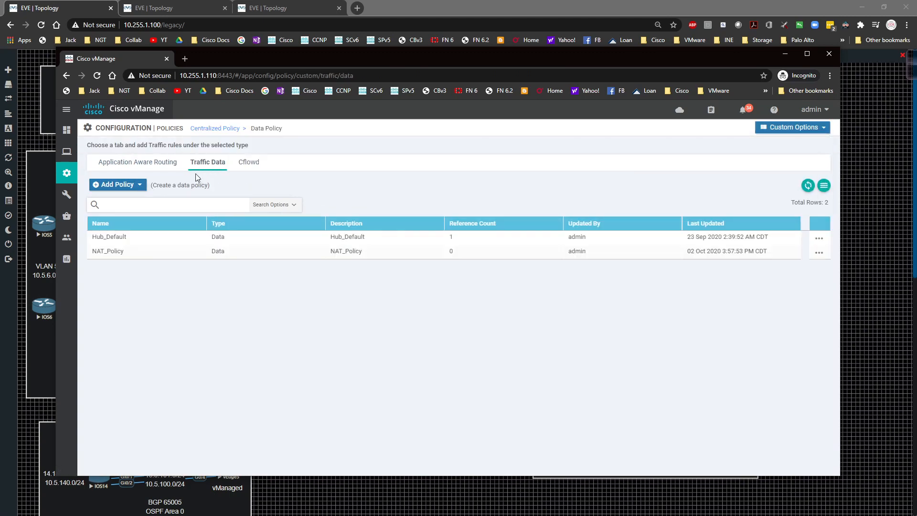
{"action": "left_click", "coordinate": [164, 163]}
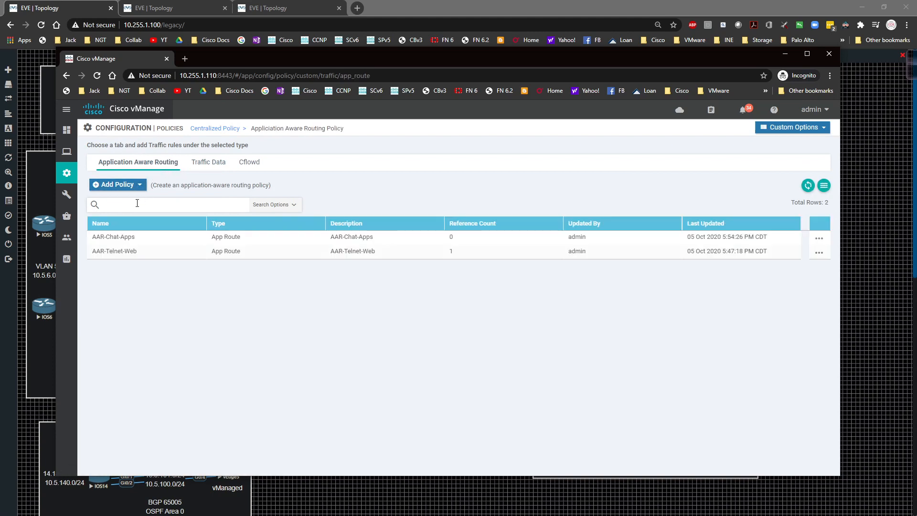
Open the centralized AAR-Telnet-Web-Policy for editing and check its application-aware routing site and VPN assignments
{"action": "left_click", "coordinate": [214, 129]}
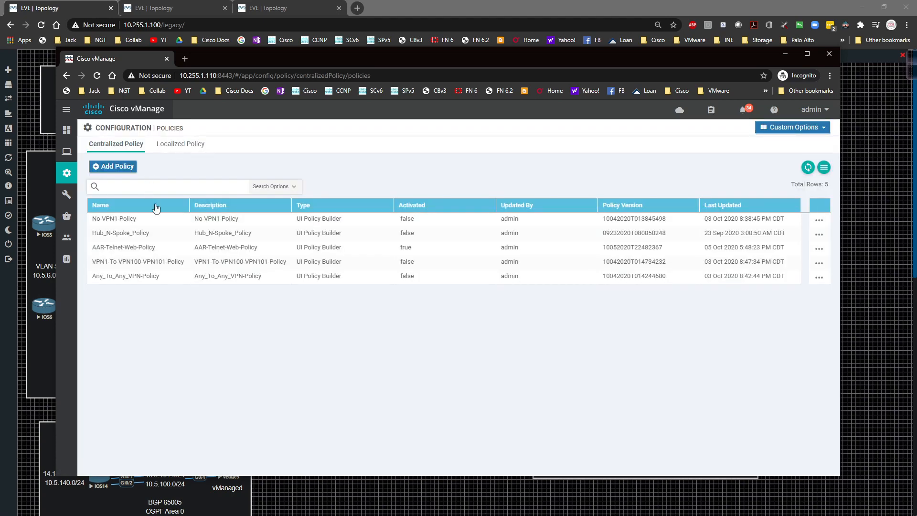
{"action": "left_click", "coordinate": [819, 251]}
{"action": "left_click", "coordinate": [785, 301]}
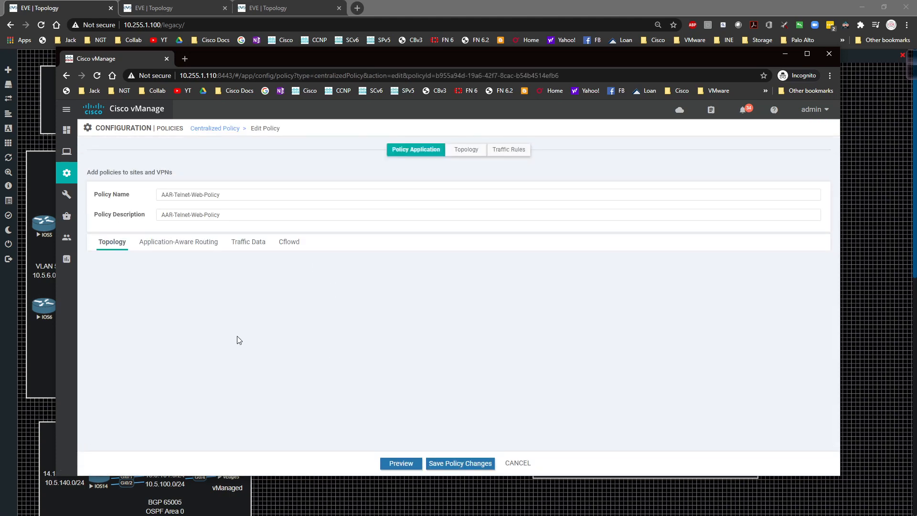
{"action": "left_click", "coordinate": [184, 244]}
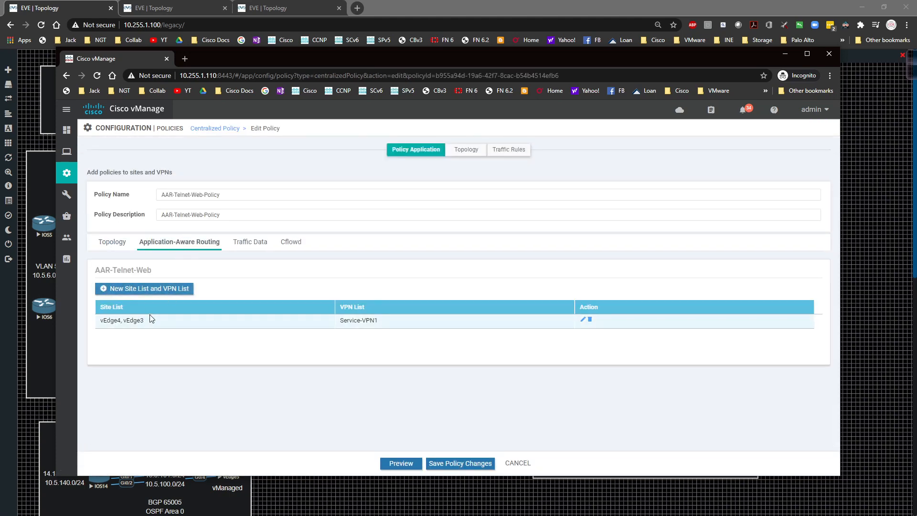
{"action": "left_click", "coordinate": [135, 290]}
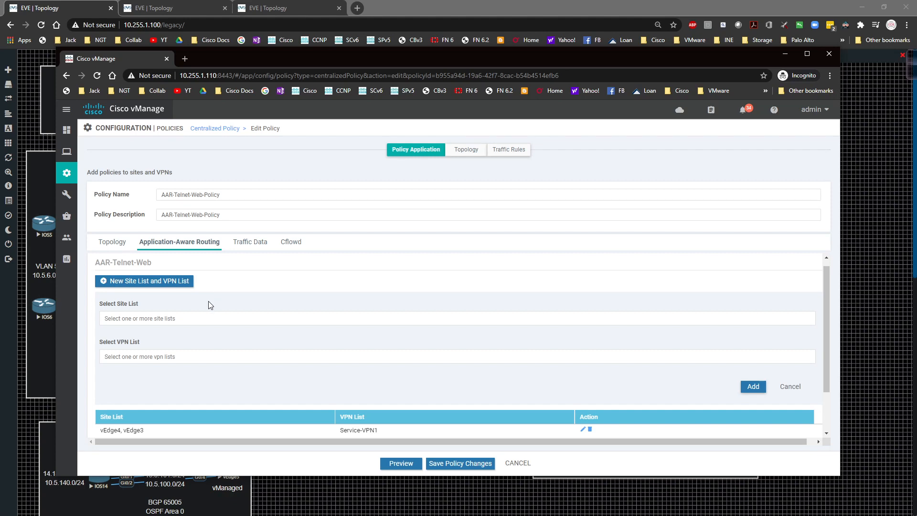
{"action": "left_click", "coordinate": [793, 389]}
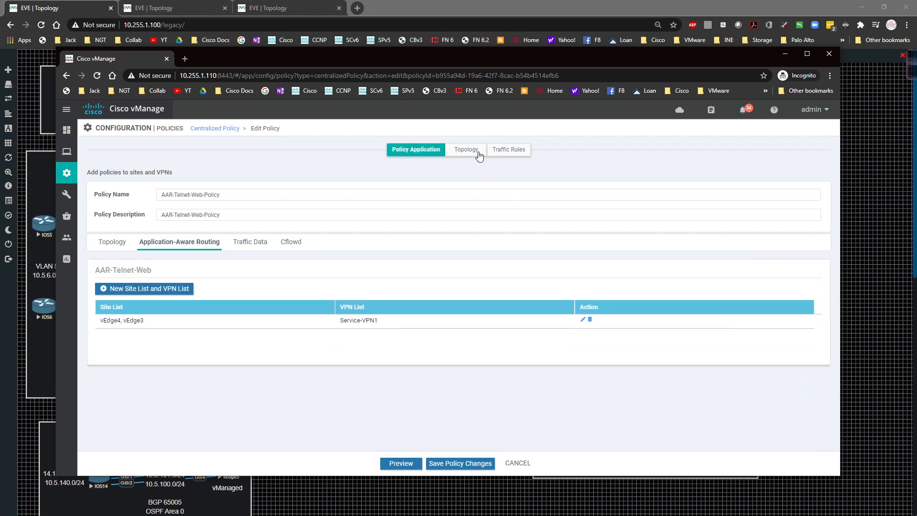
Import the existing AAR-Chat-Apps application-aware routing policy into the traffic rules of AAR-Telnet-Web-Policy
{"action": "left_click", "coordinate": [509, 149]}
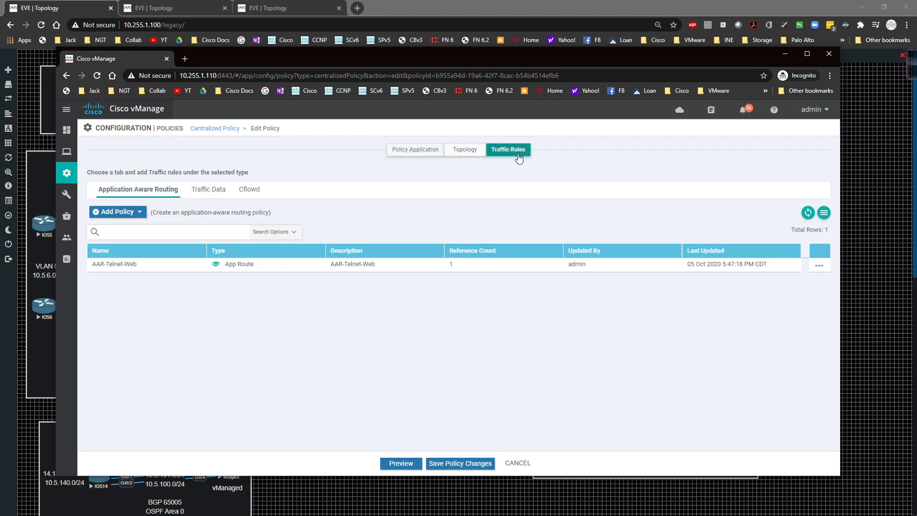
{"action": "left_click", "coordinate": [139, 217]}
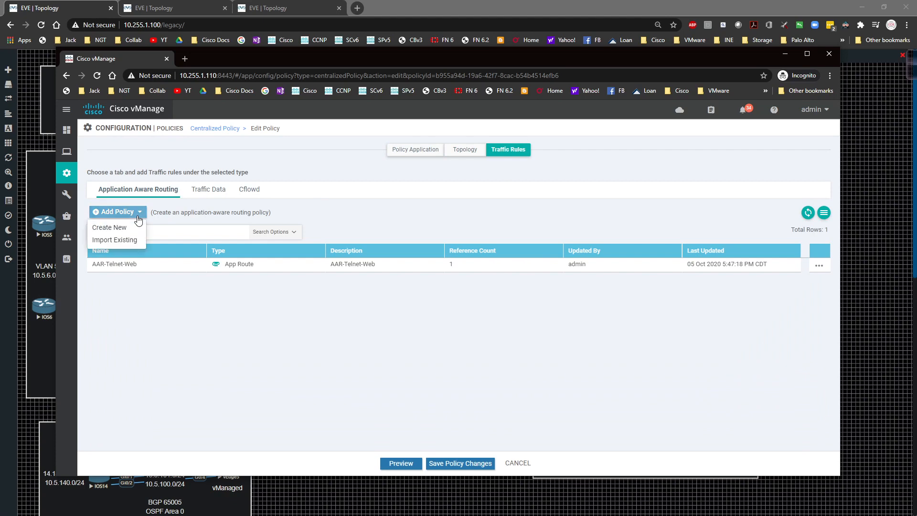
{"action": "left_click", "coordinate": [119, 240]}
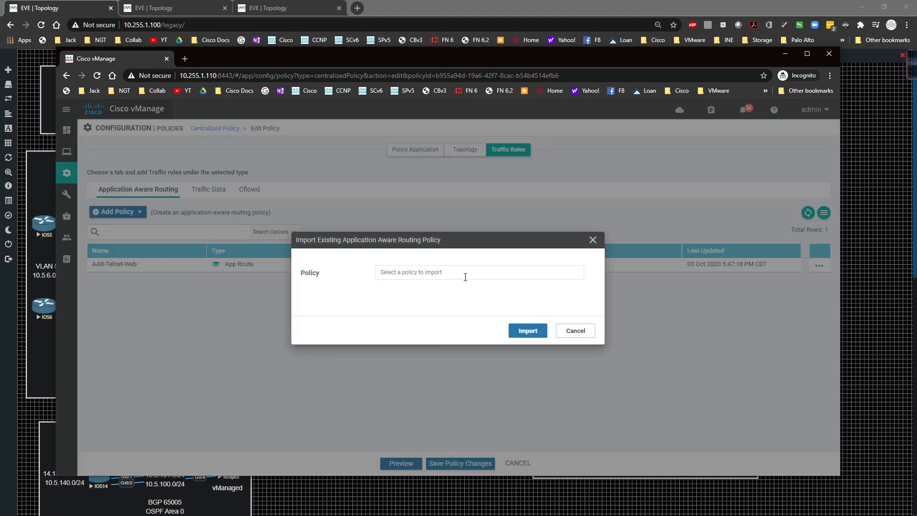
{"action": "left_click", "coordinate": [465, 277]}
{"action": "left_click", "coordinate": [423, 302]}
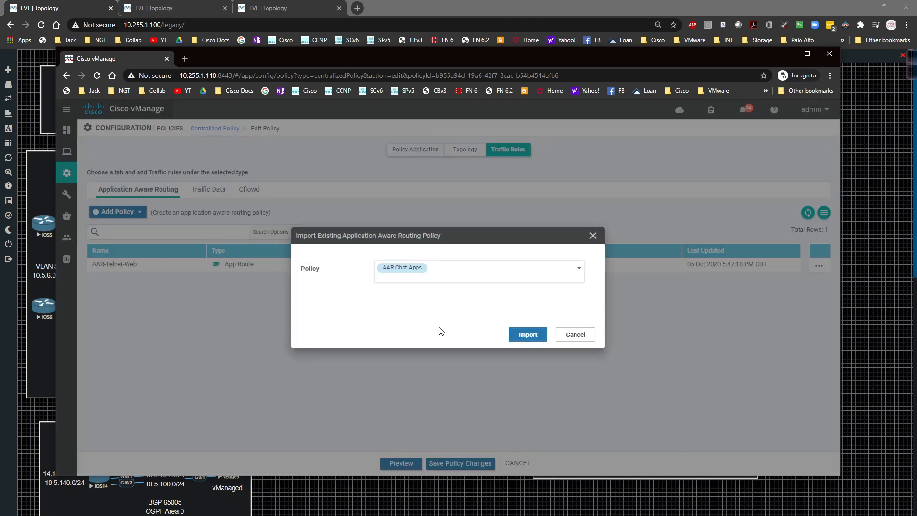
{"action": "left_click", "coordinate": [527, 334]}
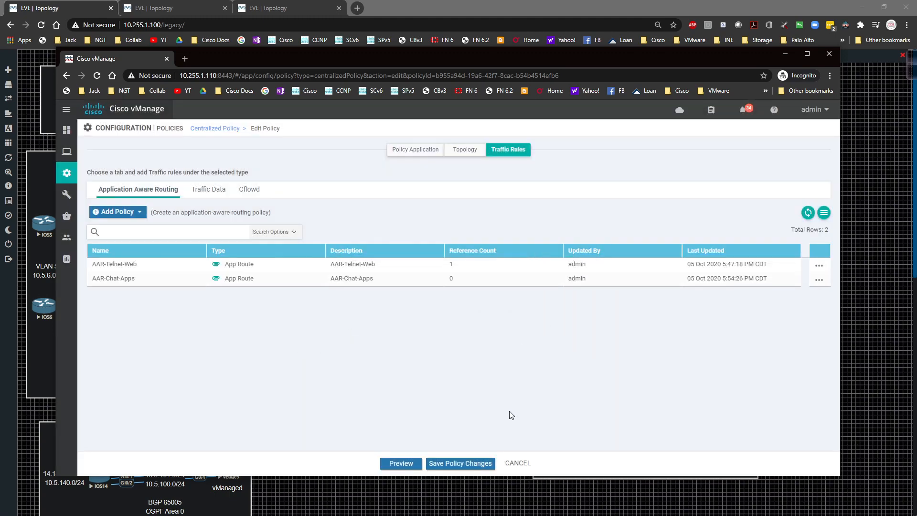
Cancel the activation of AAR-Telnet-Web-Policy and leave its editor without saving the changes
{"action": "left_click", "coordinate": [442, 464]}
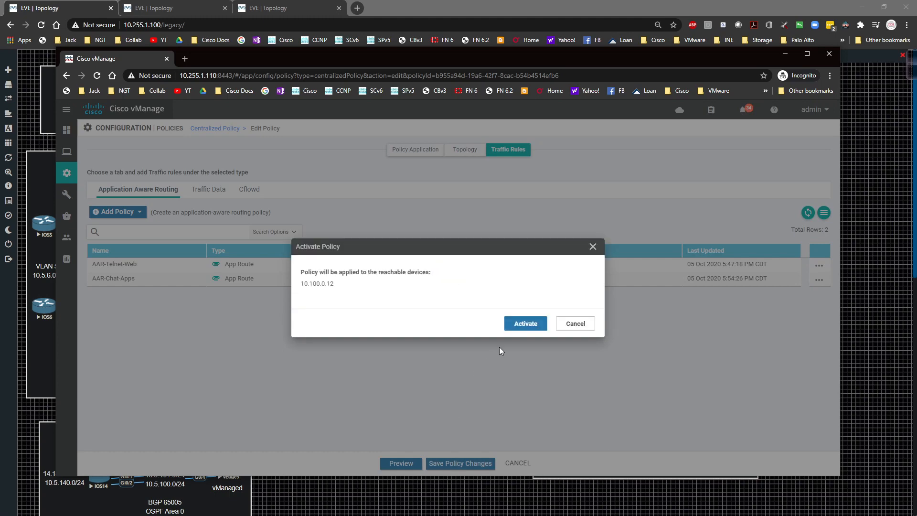
{"action": "left_click", "coordinate": [586, 328]}
{"action": "left_click", "coordinate": [509, 463]}
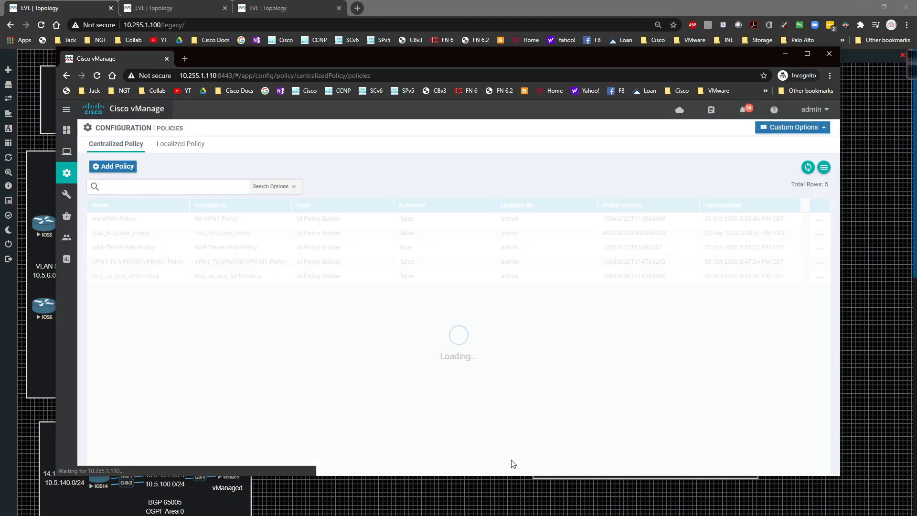
Open the Simulate Flows troubleshooting tool for vEdge3 from network monitoring
{"action": "mouse_move", "coordinate": [66, 172]}
{"action": "mouse_move", "coordinate": [67, 152]}
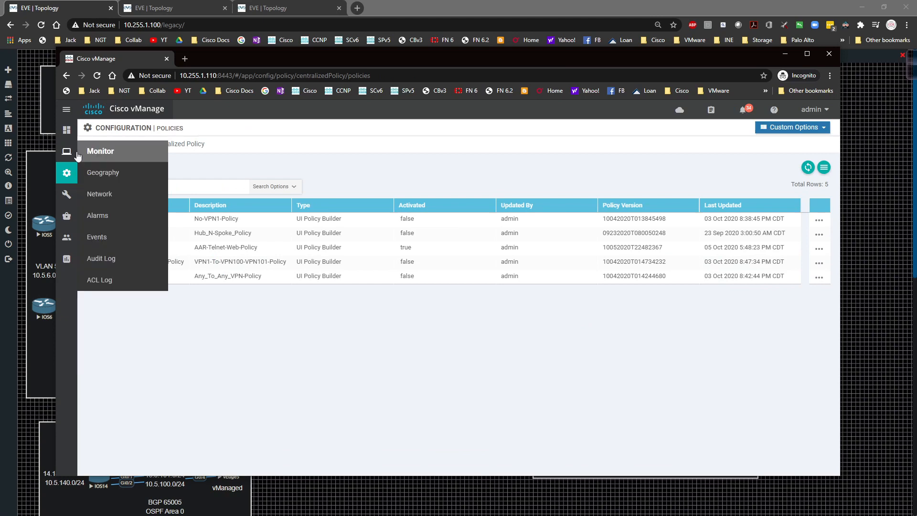
{"action": "left_click", "coordinate": [142, 204]}
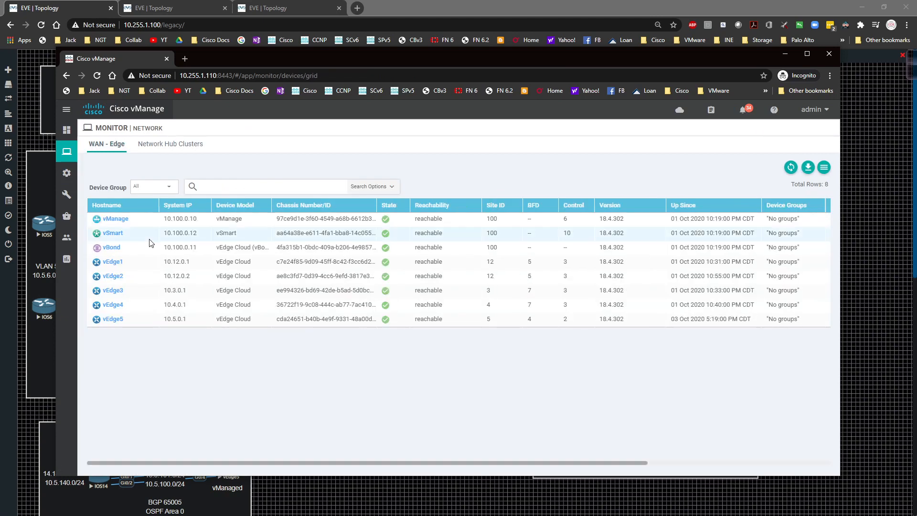
{"action": "left_click", "coordinate": [119, 291]}
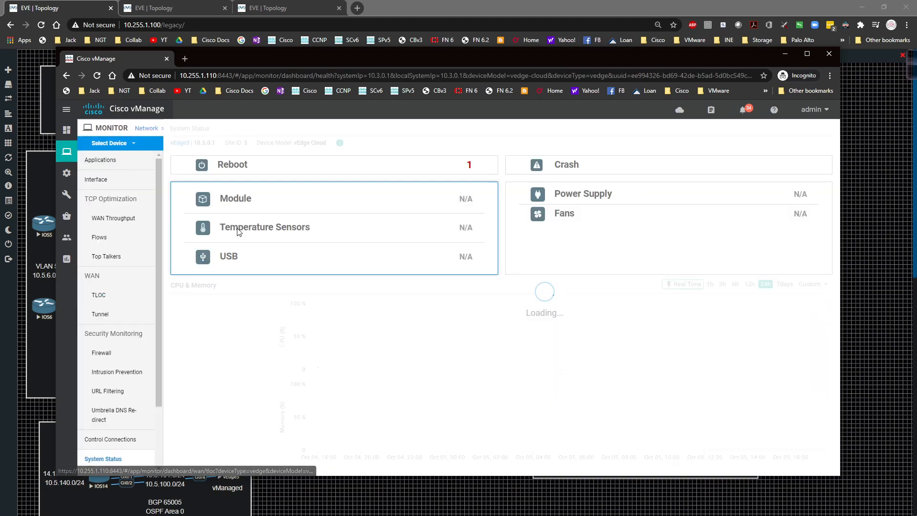
{"action": "scroll", "coordinate": [137, 379], "scroll_direction": "down", "scroll_amount": 2}
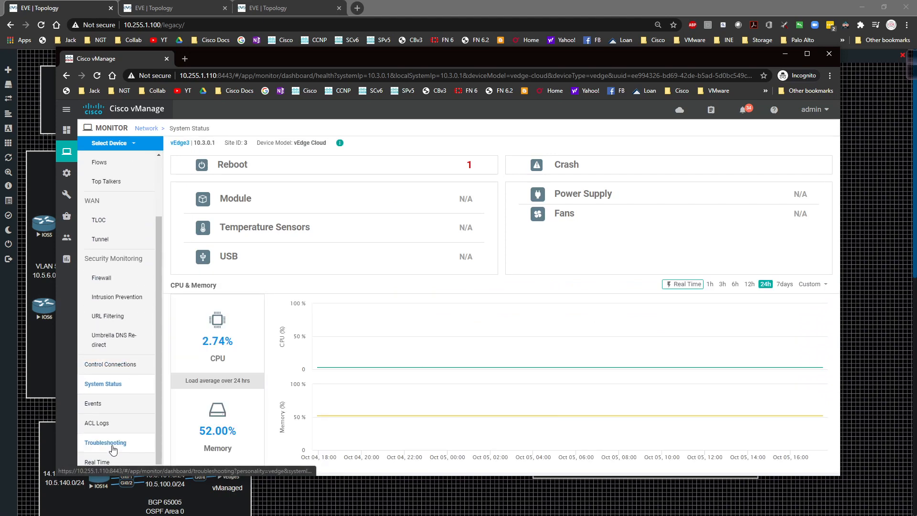
{"action": "left_click", "coordinate": [113, 449]}
{"action": "left_click", "coordinate": [667, 412]}
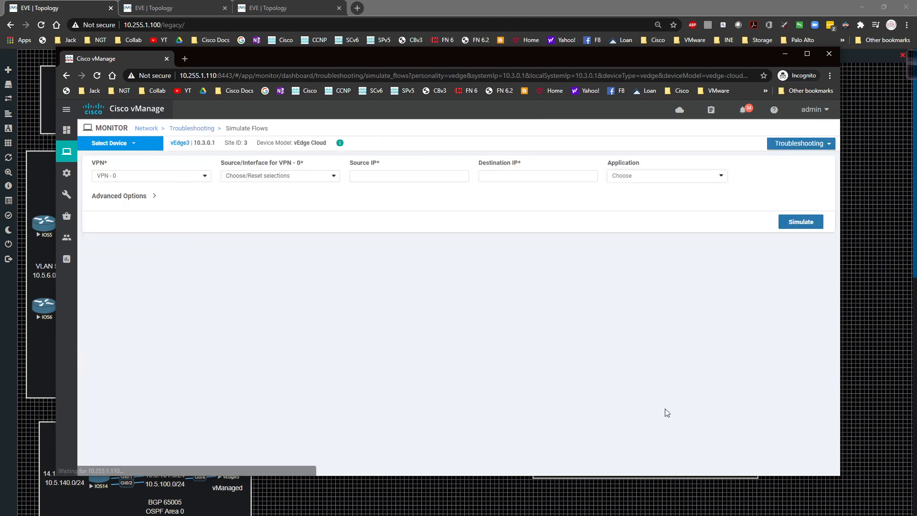
Simulate an aol-messenger flow in VPN - 1 from interface ge0/2 to destination 10.1.0.16 and examine the resulting paths
{"action": "left_click", "coordinate": [128, 175]}
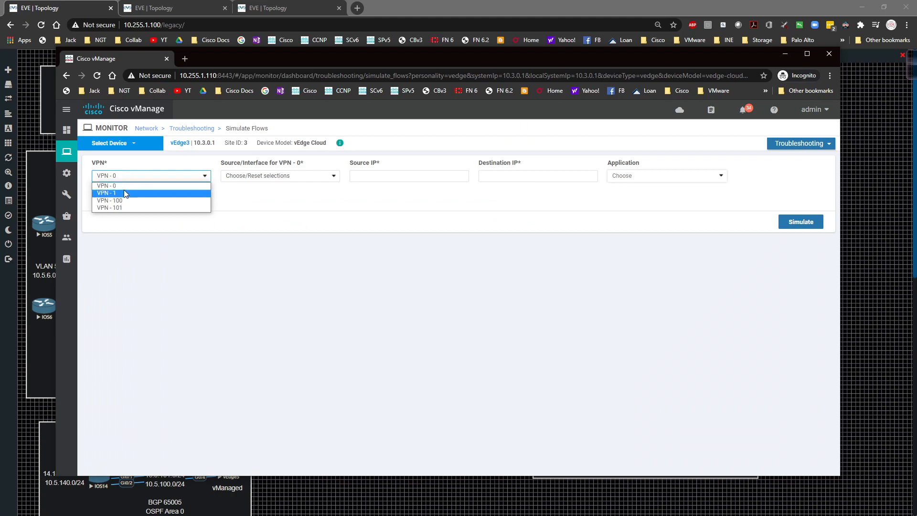
{"action": "left_click", "coordinate": [125, 194]}
{"action": "left_click", "coordinate": [250, 177]}
{"action": "left_click", "coordinate": [253, 191]}
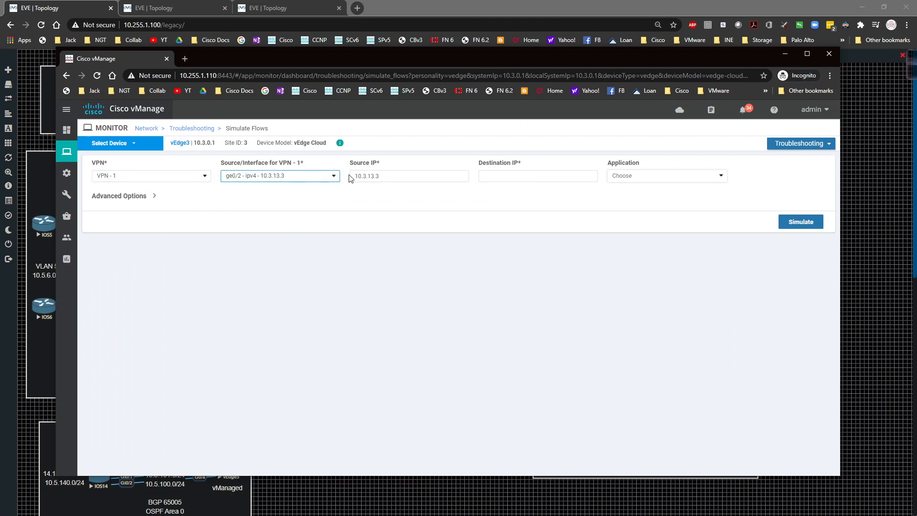
{"action": "left_click", "coordinate": [513, 176]}
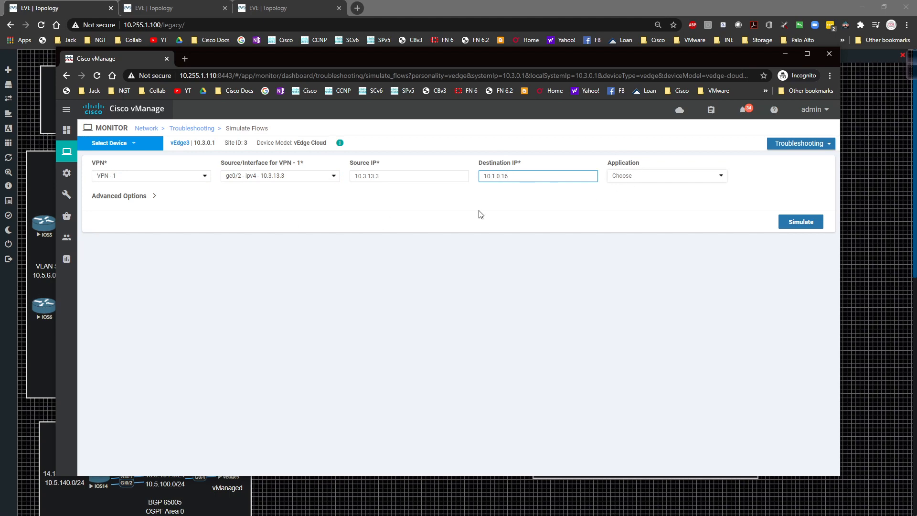
{"action": "left_click", "coordinate": [671, 176]}
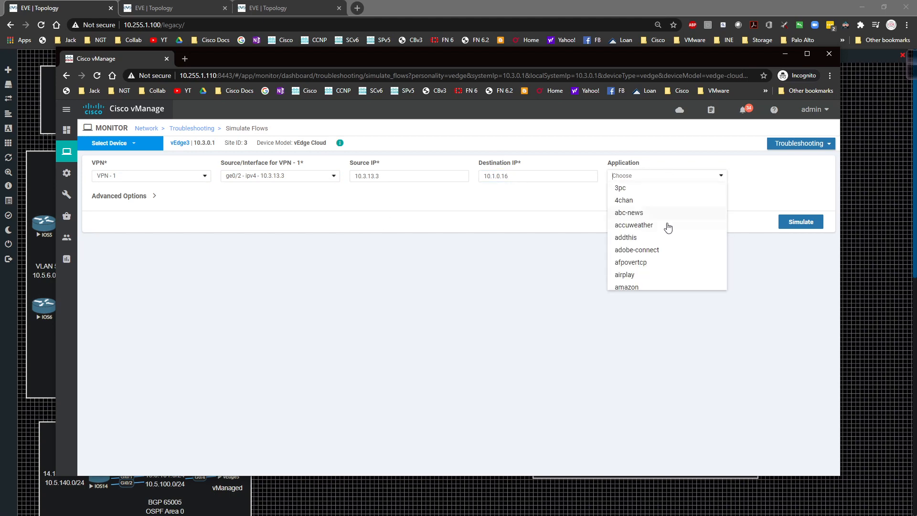
{"action": "scroll", "coordinate": [664, 239], "scroll_direction": "down", "scroll_amount": 2}
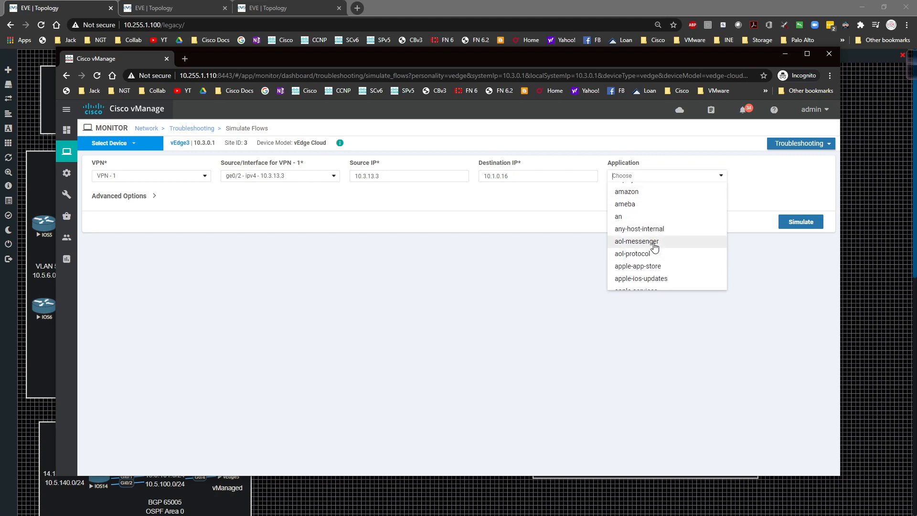
{"action": "left_click", "coordinate": [654, 245]}
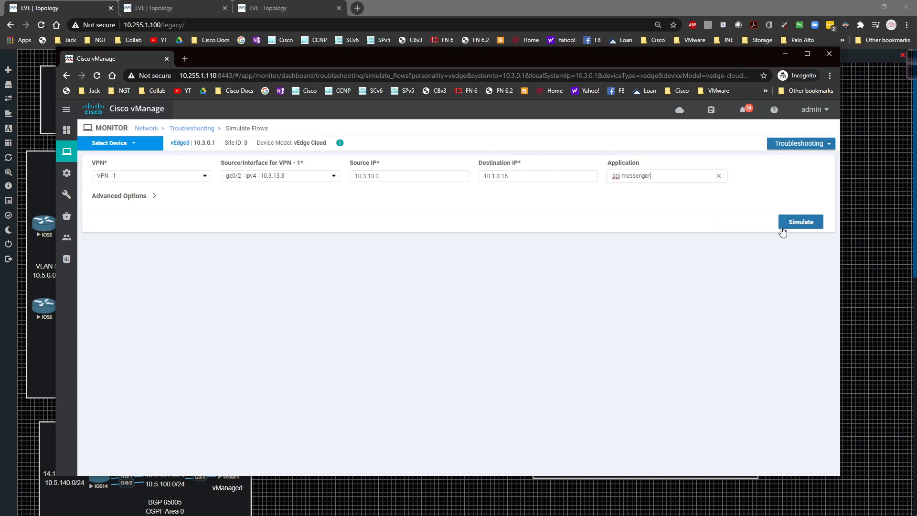
{"action": "left_click", "coordinate": [799, 221]}
{"action": "scroll", "coordinate": [773, 244], "scroll_direction": "down", "scroll_amount": 1}
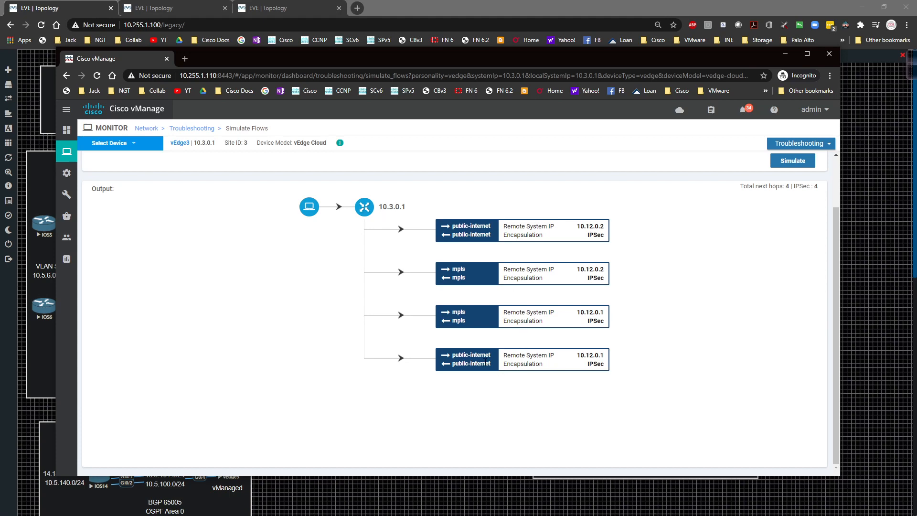
Open the centralized AAR-Telnet-Web-Policy for editing and show its application-aware routing traffic rules
{"action": "mouse_move", "coordinate": [66, 173]}
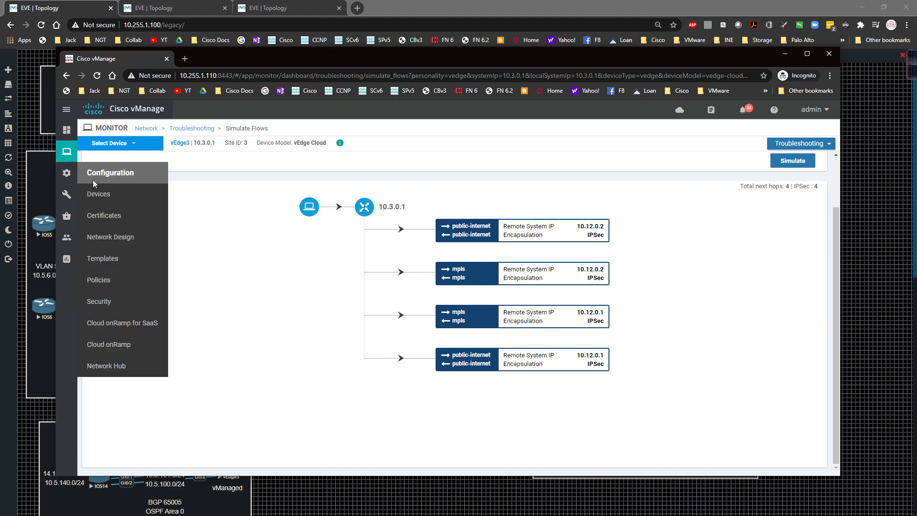
{"action": "left_click", "coordinate": [108, 282]}
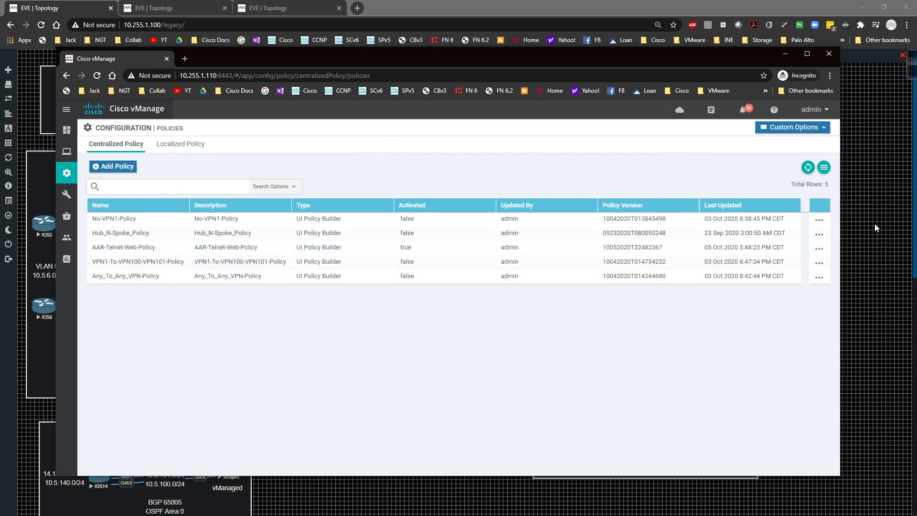
{"action": "left_click", "coordinate": [818, 249]}
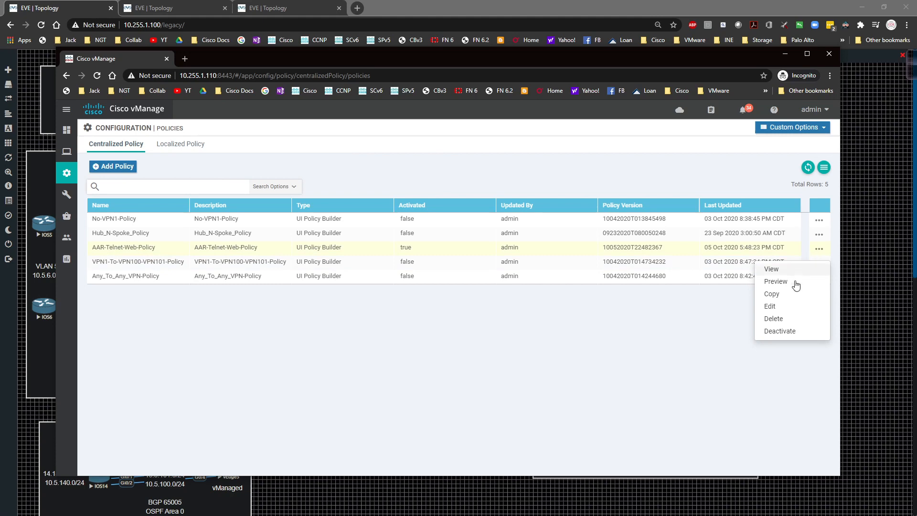
{"action": "left_click", "coordinate": [779, 307]}
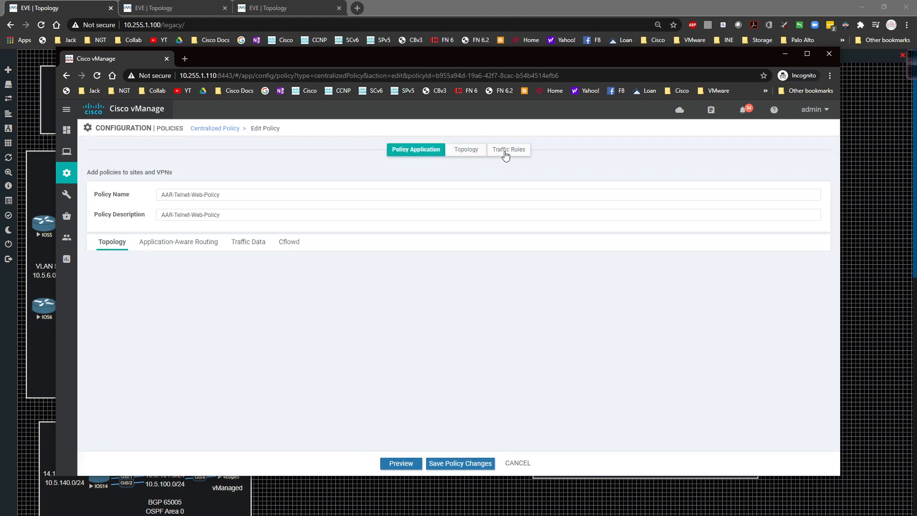
{"action": "left_click", "coordinate": [507, 150]}
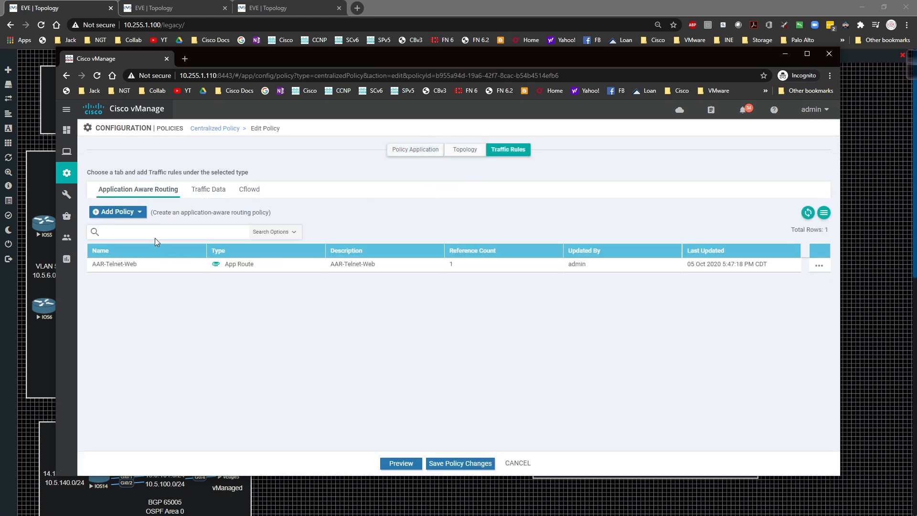
Import the existing AAR-Chat-Apps policy into the application-aware routing rules of AAR-Telnet-Web-Policy
{"action": "left_click", "coordinate": [119, 211]}
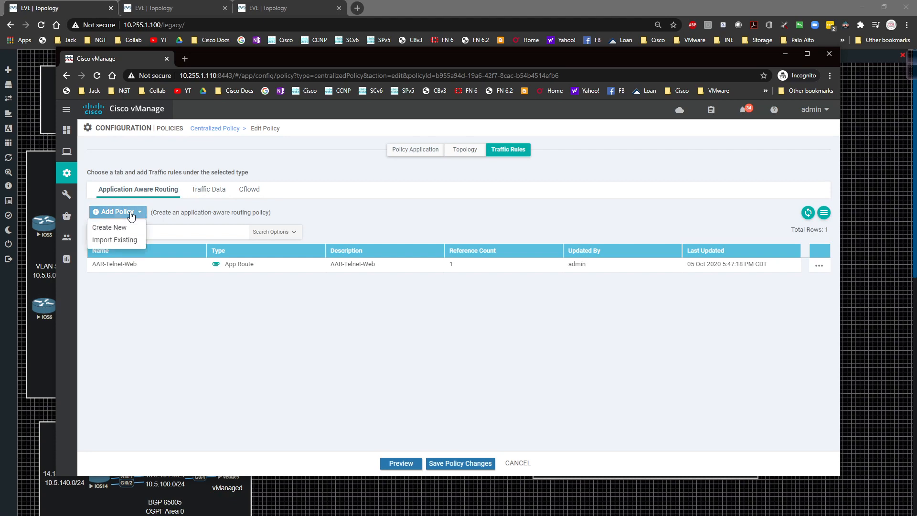
{"action": "left_click", "coordinate": [114, 240]}
{"action": "left_click", "coordinate": [445, 271]}
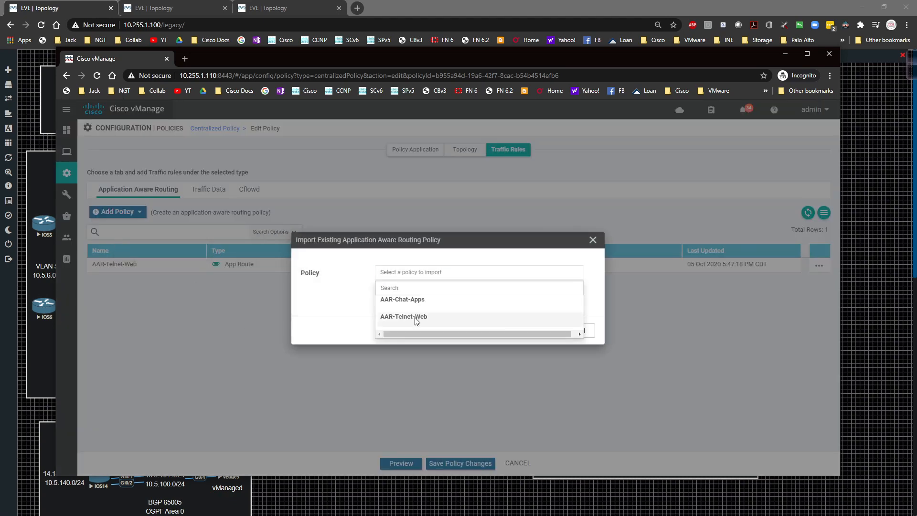
{"action": "left_click_drag", "start_coordinate": [415, 318], "coordinate": [391, 303]}
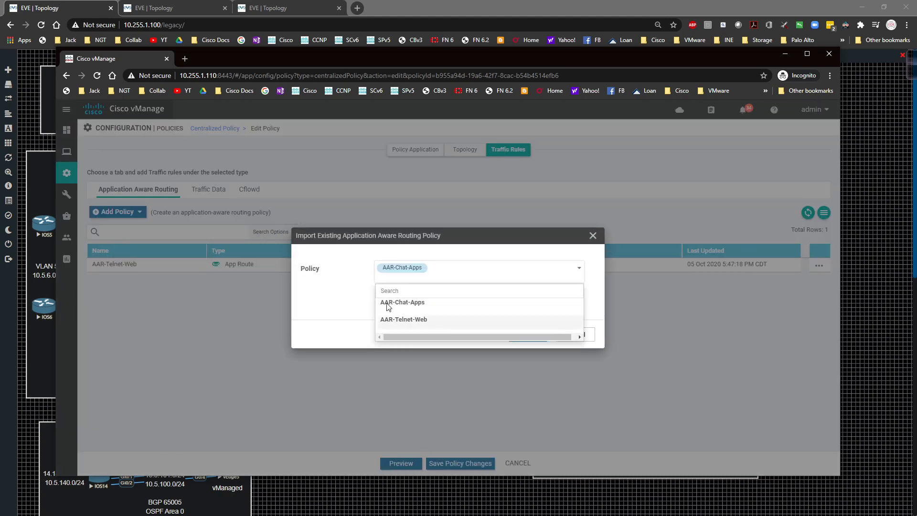
{"action": "left_click", "coordinate": [313, 286]}
{"action": "left_click", "coordinate": [526, 334]}
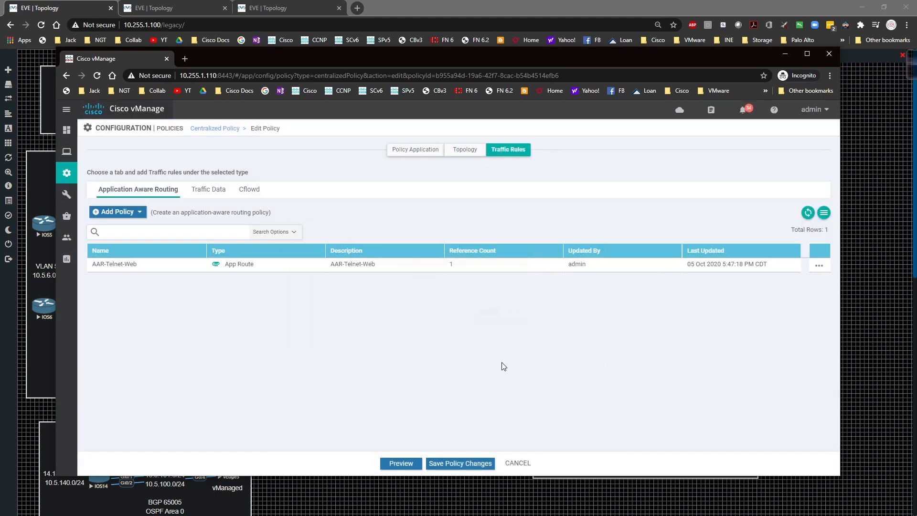
Try to save the AAR-Telnet-Web-Policy changes and activate the policy on the reachable device
{"action": "left_click", "coordinate": [452, 463]}
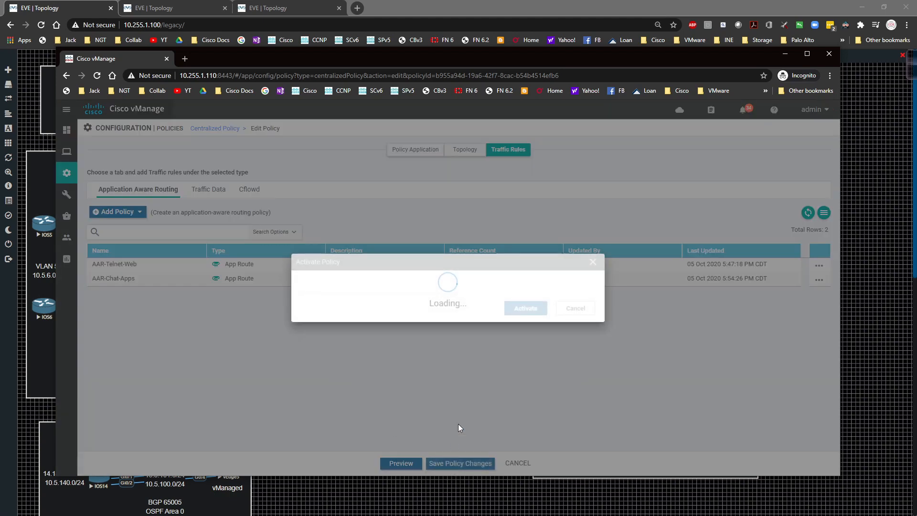
{"action": "left_click", "coordinate": [525, 327]}
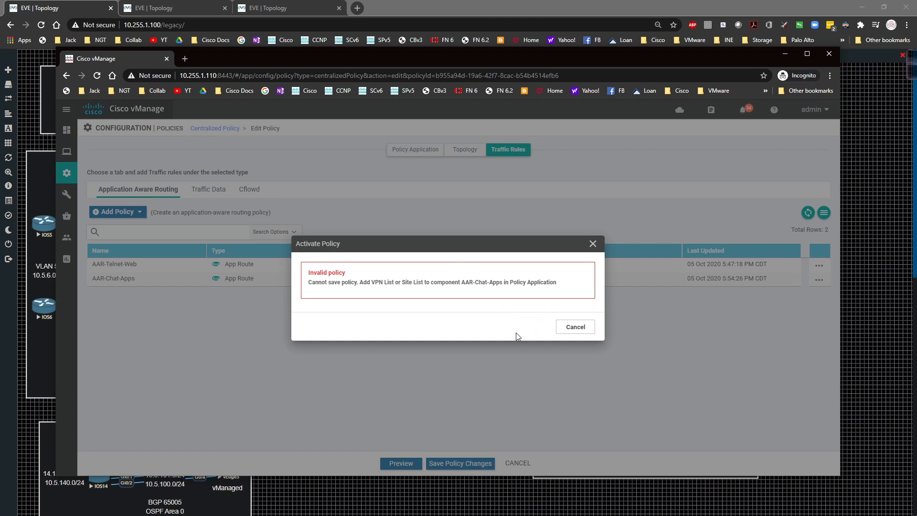
{"action": "left_click", "coordinate": [582, 330]}
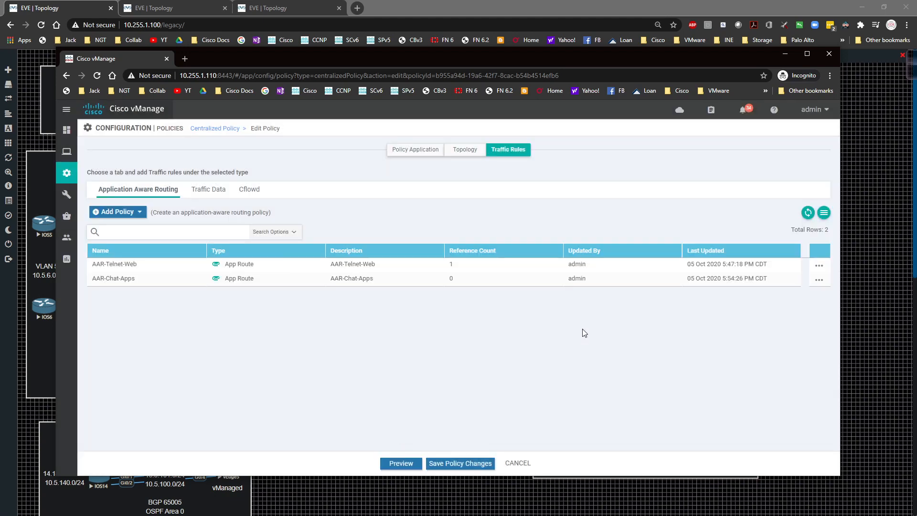
{"action": "left_click", "coordinate": [819, 280]}
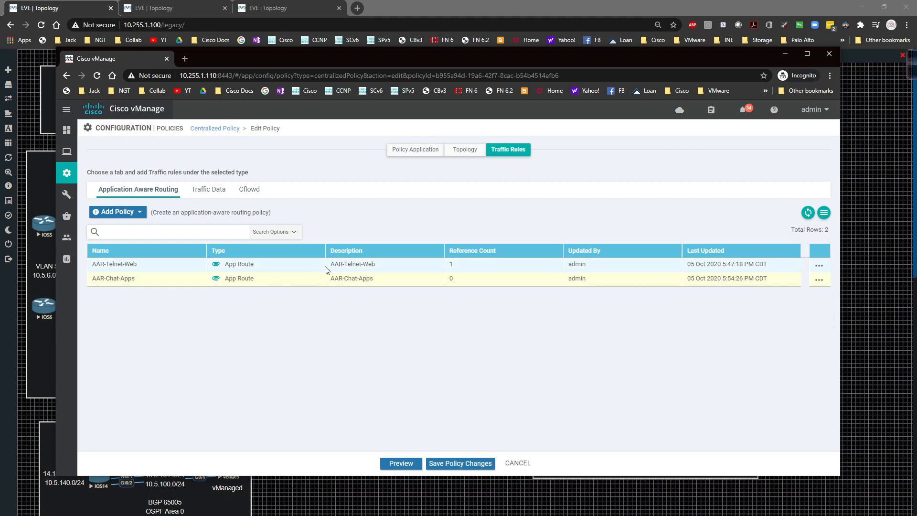
{"action": "left_click", "coordinate": [446, 461]}
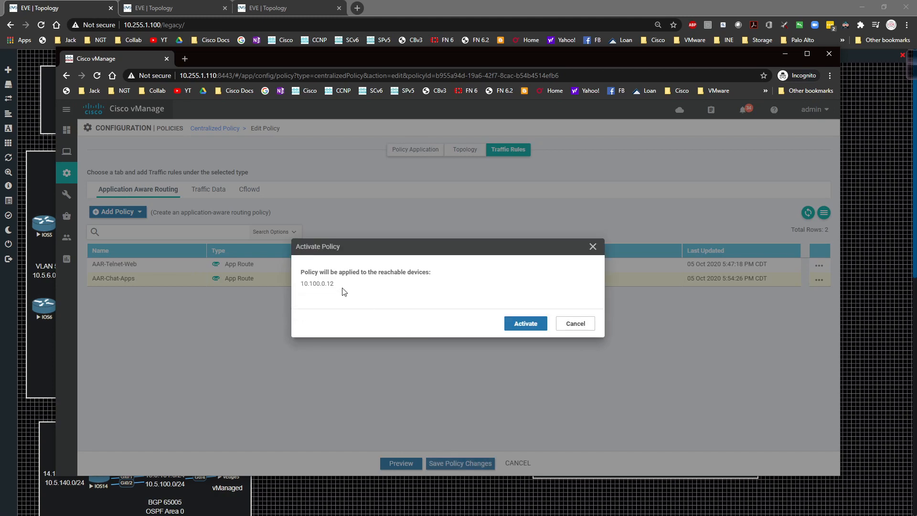
{"action": "left_click", "coordinate": [525, 323]}
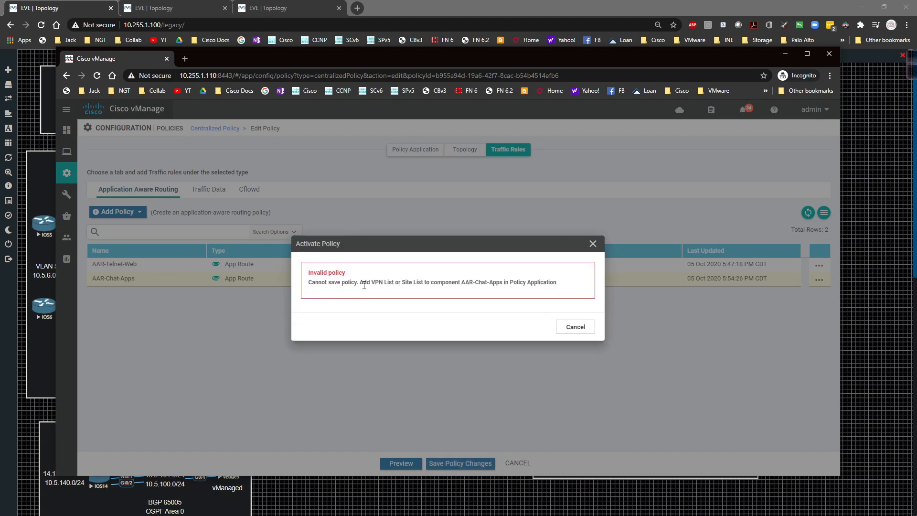
{"action": "left_click", "coordinate": [566, 325]}
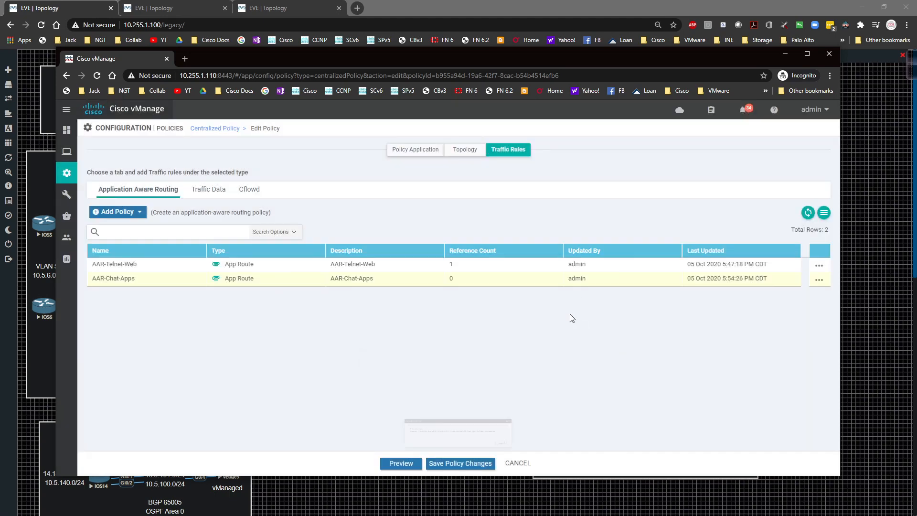
Start a new site and VPN list assignment for AAR-Chat-Apps in the policy application, with site lists vEdge4 and vEdge3
{"action": "left_click", "coordinate": [432, 151]}
{"action": "left_click", "coordinate": [174, 241]}
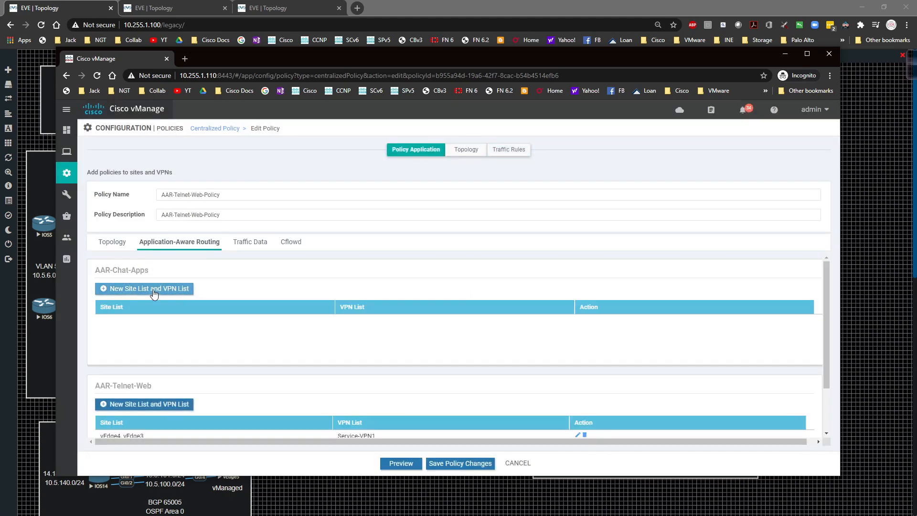
{"action": "left_click", "coordinate": [180, 298]}
{"action": "scroll", "coordinate": [153, 293], "scroll_direction": "down", "scroll_amount": 1}
{"action": "left_click", "coordinate": [140, 265]}
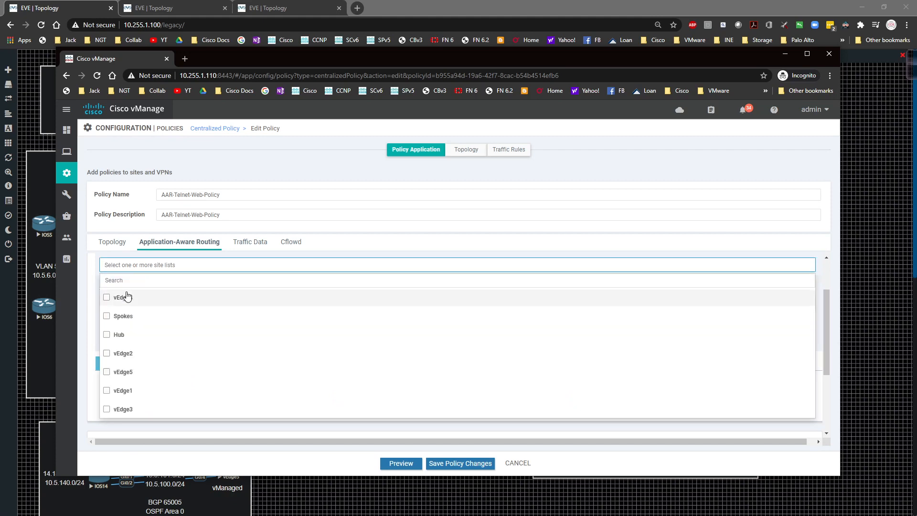
{"action": "left_click", "coordinate": [107, 297]}
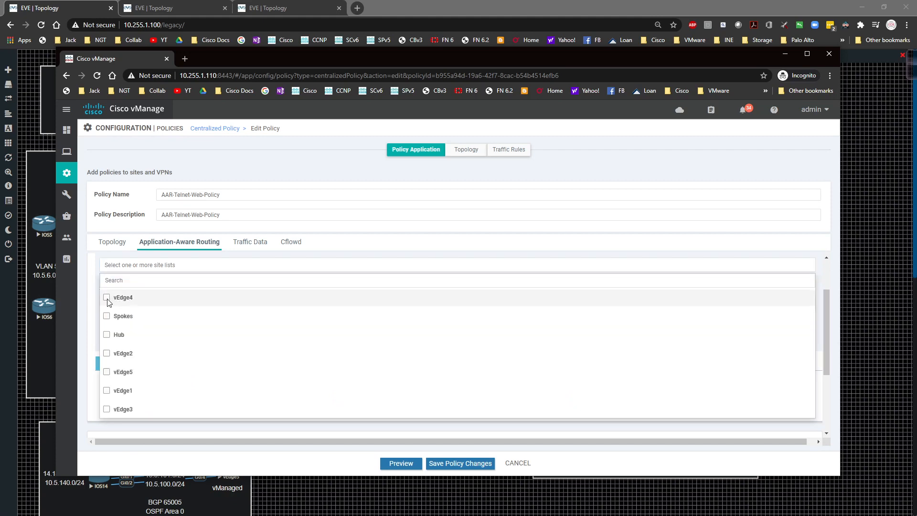
{"action": "left_click", "coordinate": [107, 409]}
{"action": "left_click", "coordinate": [90, 398]}
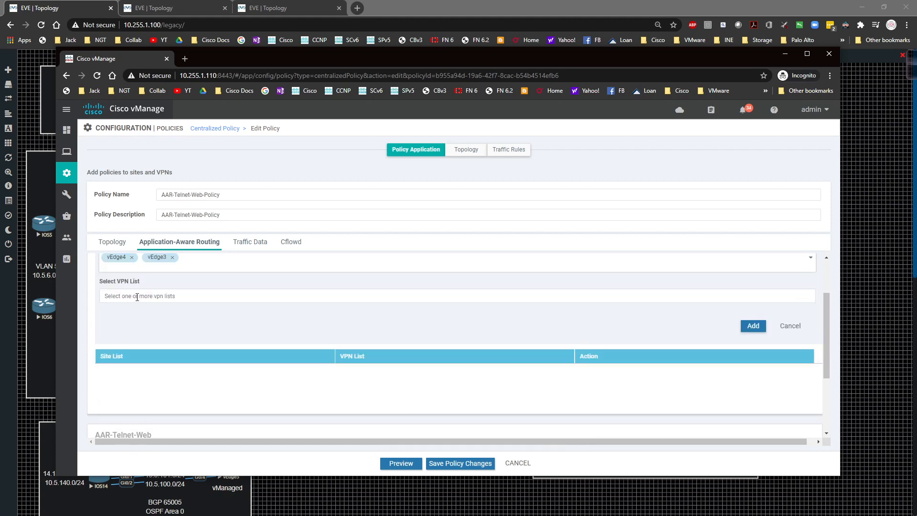
Select Service-VPN1 as the VPN list for the new AAR-Chat-Apps assignment
{"action": "left_click", "coordinate": [137, 296]}
{"action": "left_click", "coordinate": [107, 331]}
{"action": "left_click", "coordinate": [91, 327]}
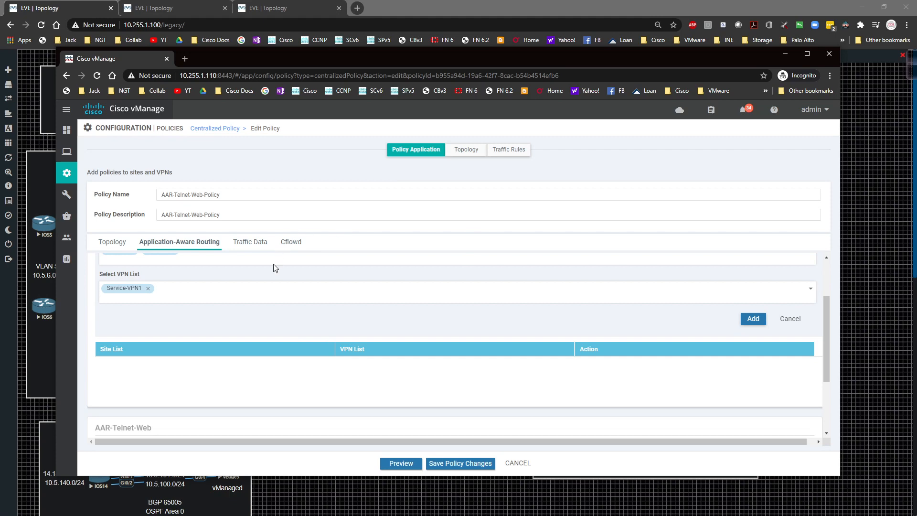
Add the vEdge4, vEdge3 and Service-VPN1 assignment to AAR-Chat-Apps and try to save and activate the policy
{"action": "scroll", "coordinate": [210, 346], "scroll_direction": "up", "scroll_amount": 2}
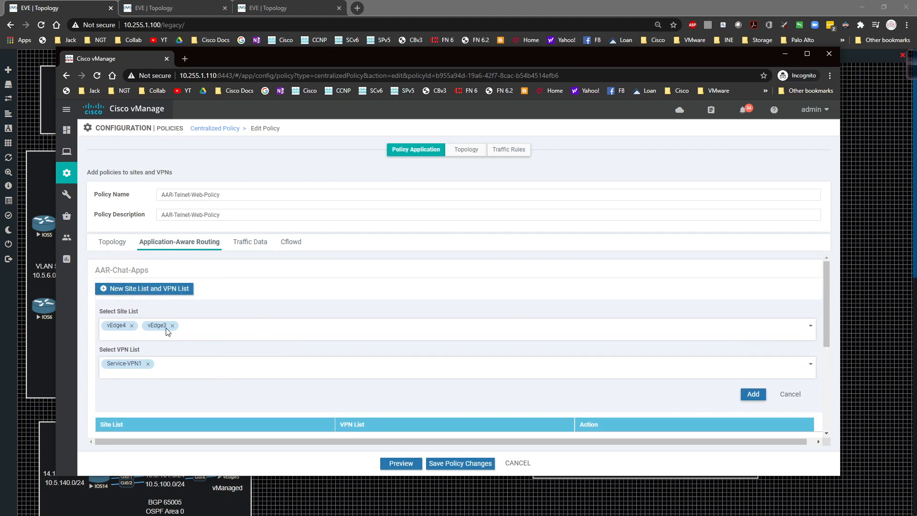
{"action": "left_click", "coordinate": [749, 395]}
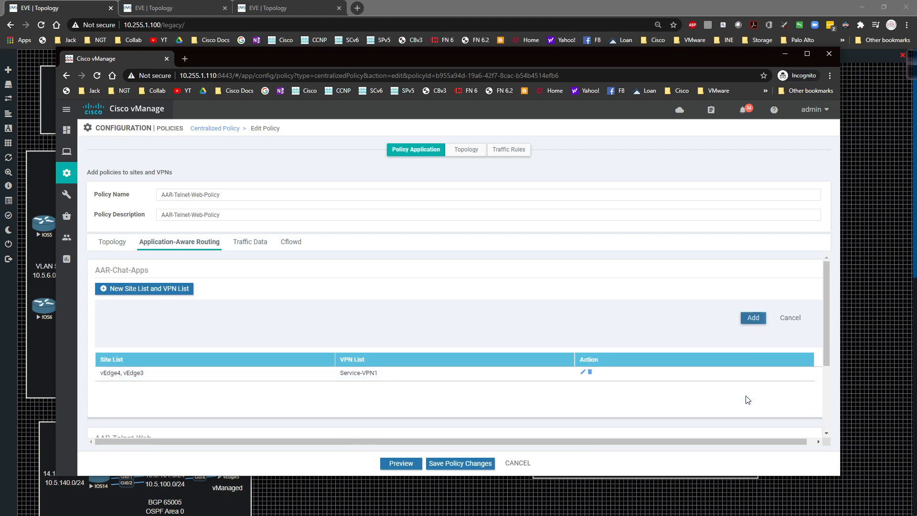
{"action": "left_click", "coordinate": [455, 464]}
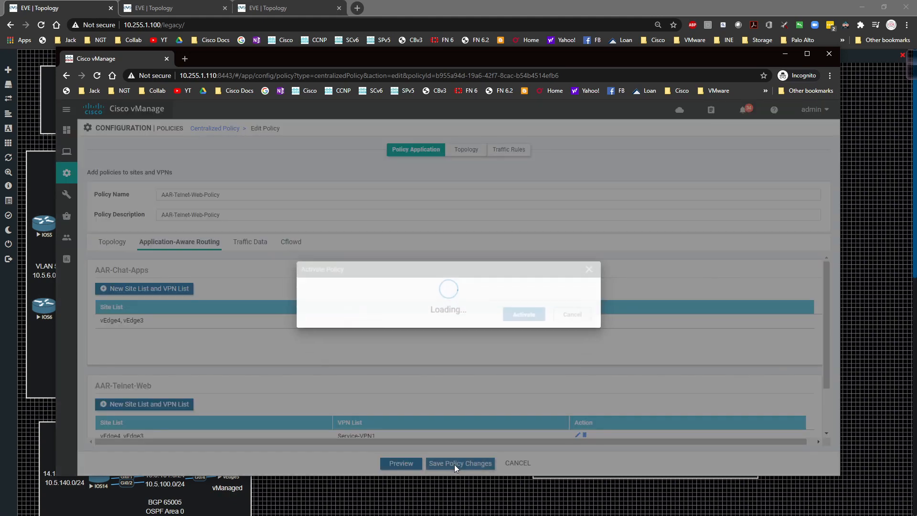
{"action": "left_click", "coordinate": [523, 322]}
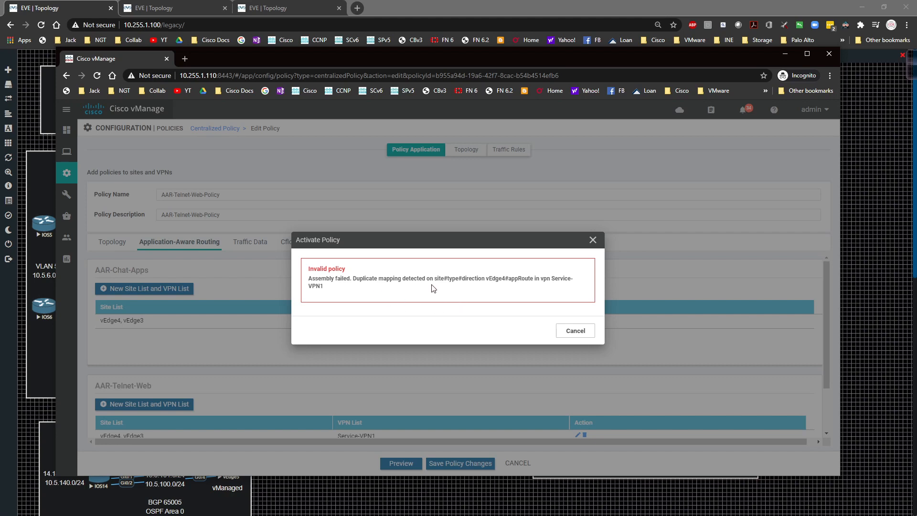
{"action": "left_click", "coordinate": [564, 331]}
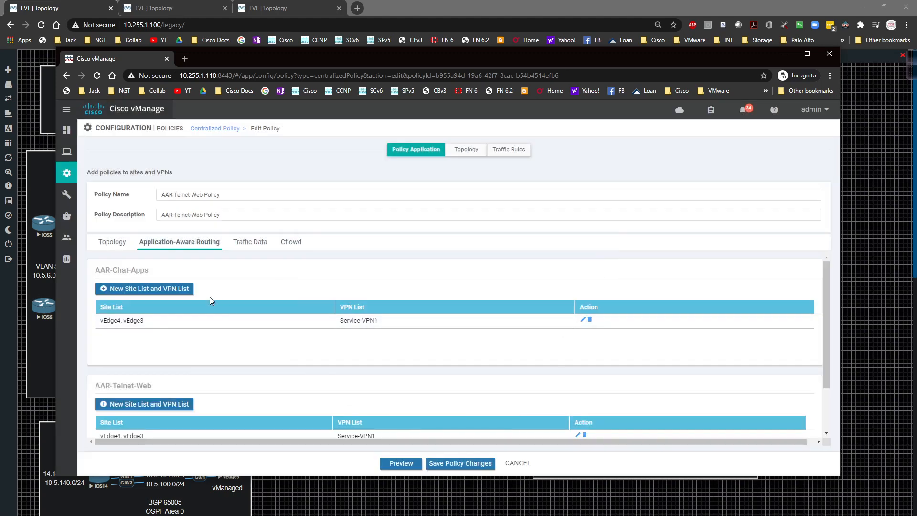
Delete the site and VPN list assignment under AAR-Telnet-Web in the policy application
{"action": "scroll", "coordinate": [212, 300], "scroll_direction": "down", "scroll_amount": 1}
{"action": "scroll", "coordinate": [215, 302], "scroll_direction": "up", "scroll_amount": 1}
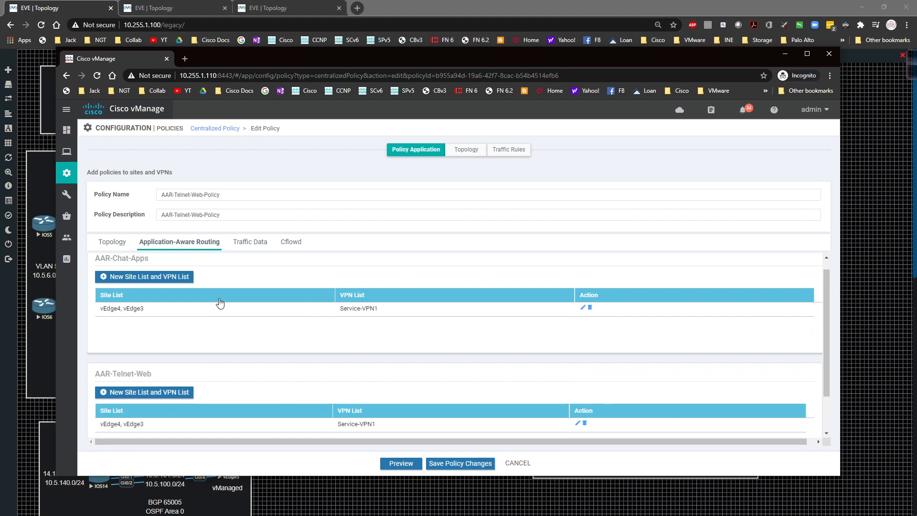
{"action": "scroll", "coordinate": [494, 397], "scroll_direction": "down", "scroll_amount": 1}
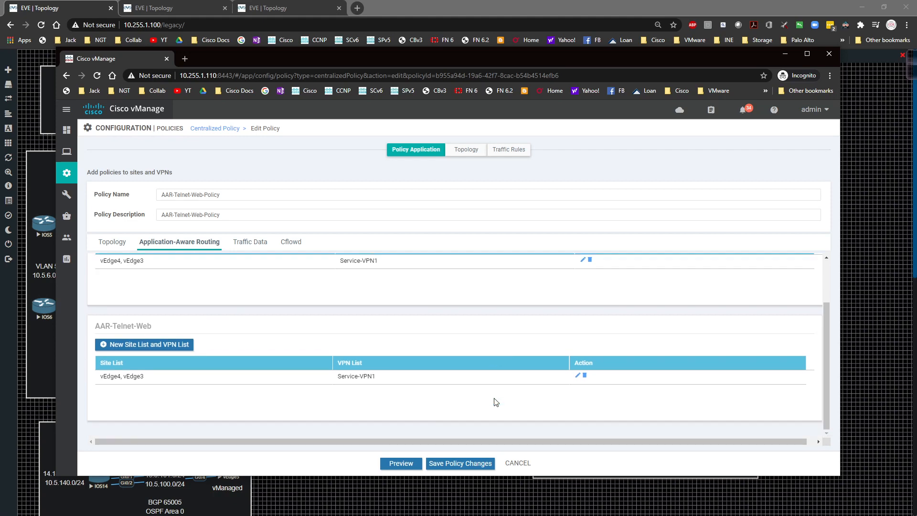
{"action": "left_click", "coordinate": [585, 376]}
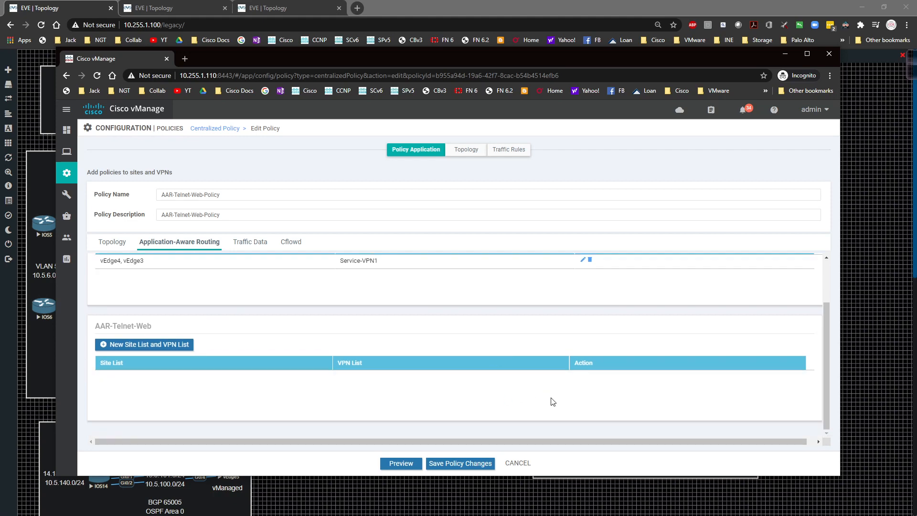
Try to save and activate the policy with no site or VPN list assigned to AAR-Telnet-Web
{"action": "left_click", "coordinate": [449, 463]}
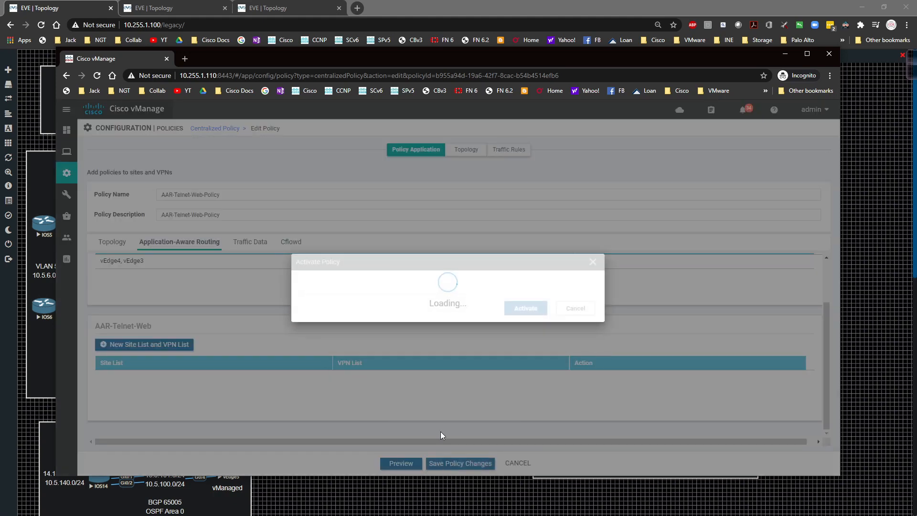
{"action": "left_click", "coordinate": [531, 327]}
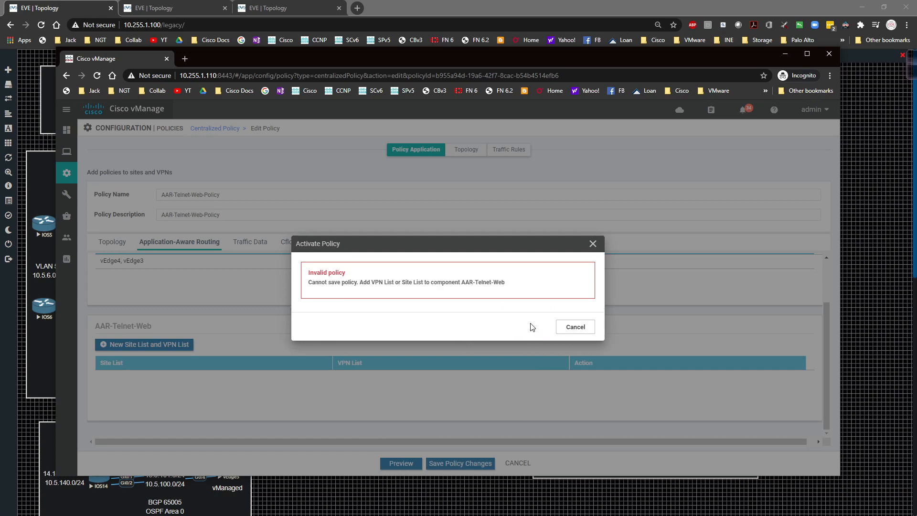
{"action": "left_click", "coordinate": [575, 326]}
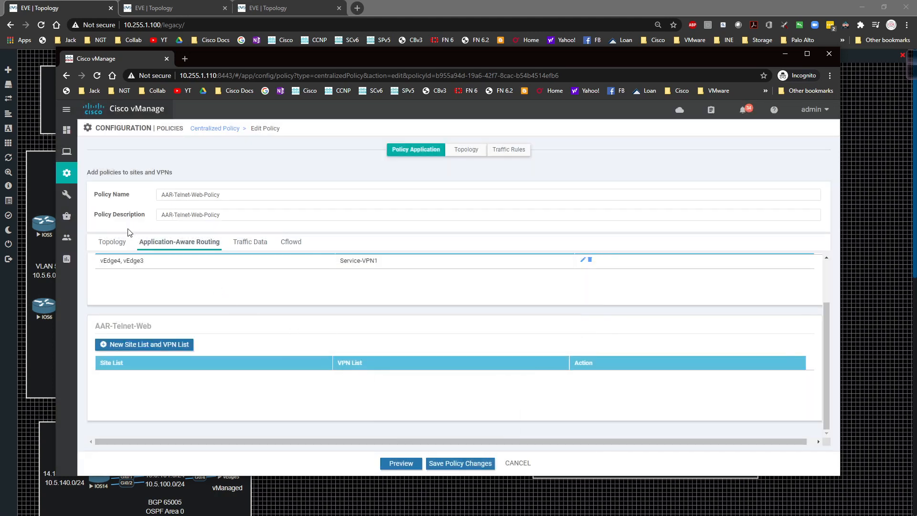
Remove AAR-Telnet-Web from the policy's application-aware routing traffic rules, keeping only AAR-Chat-Apps
{"action": "left_click", "coordinate": [507, 151]}
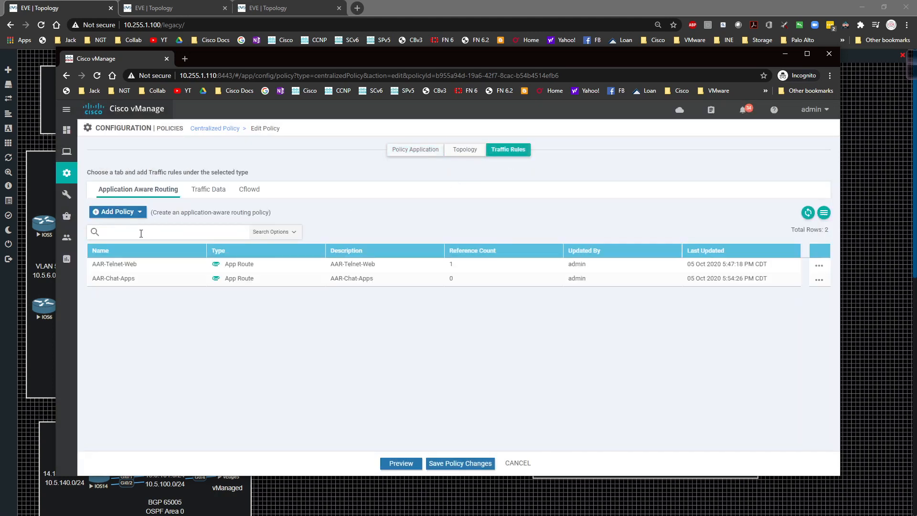
{"action": "left_click", "coordinate": [818, 266]}
{"action": "left_click", "coordinate": [770, 308]}
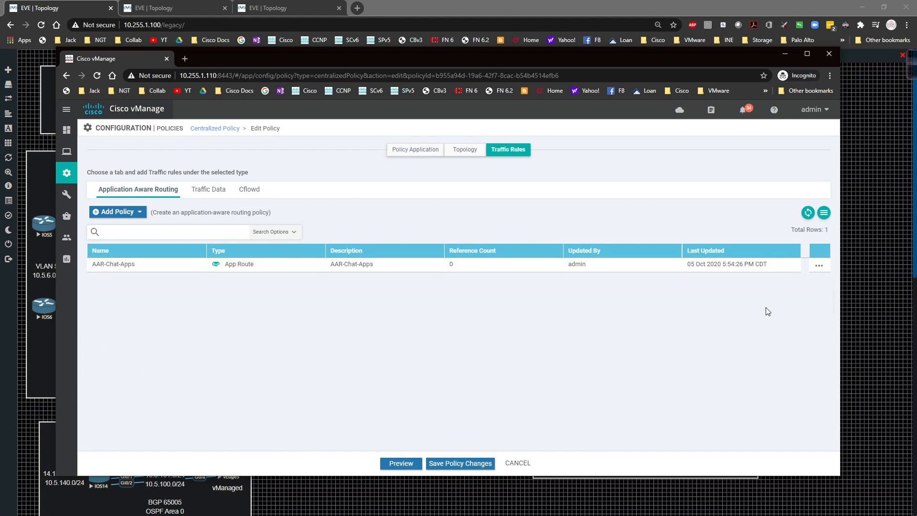
Save the policy changes, activate the policy and refresh the vSmart push task status
{"action": "left_click", "coordinate": [452, 462]}
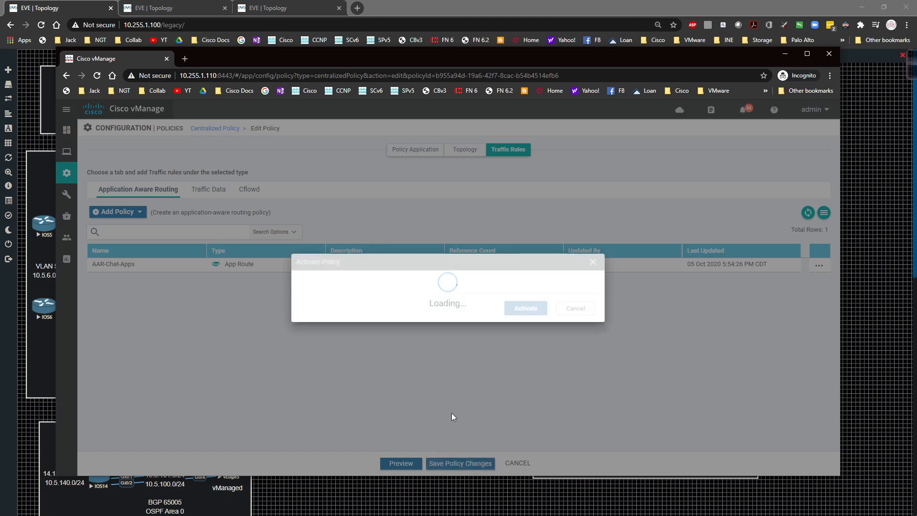
{"action": "left_click", "coordinate": [528, 321]}
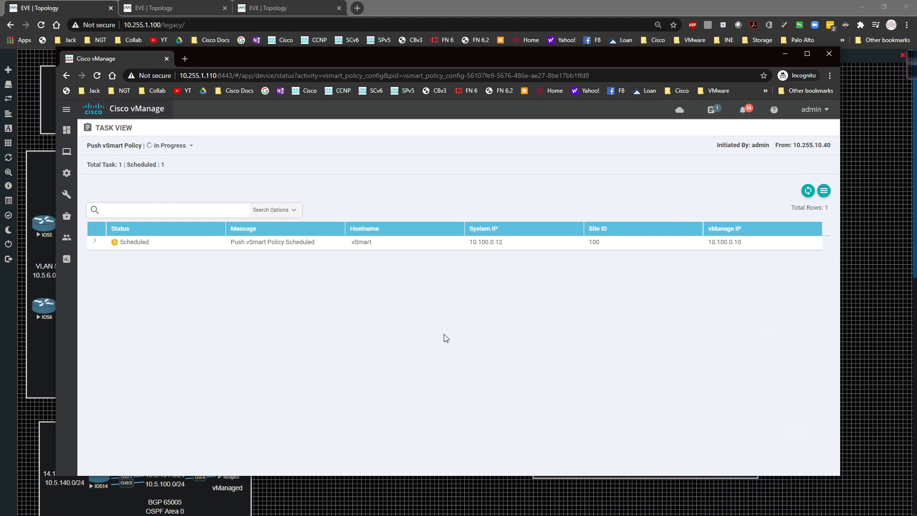
{"action": "left_click", "coordinate": [807, 195]}
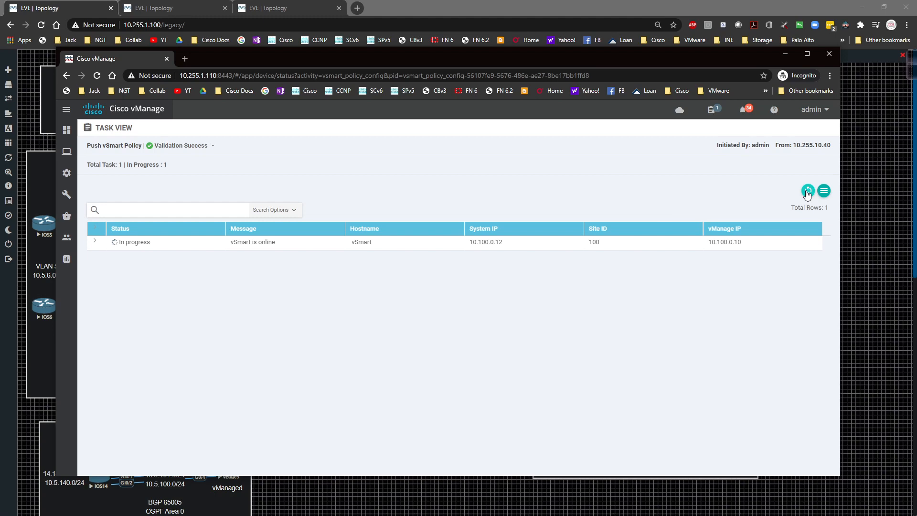
{"action": "left_click", "coordinate": [807, 192]}
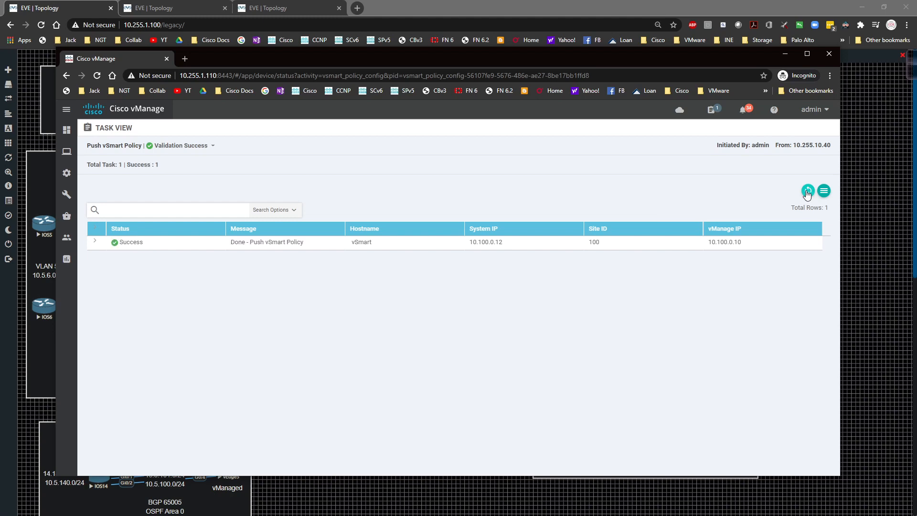
Open the Simulate Flows troubleshooting tool for vEdge3 from network monitoring
{"action": "mouse_move", "coordinate": [71, 178]}
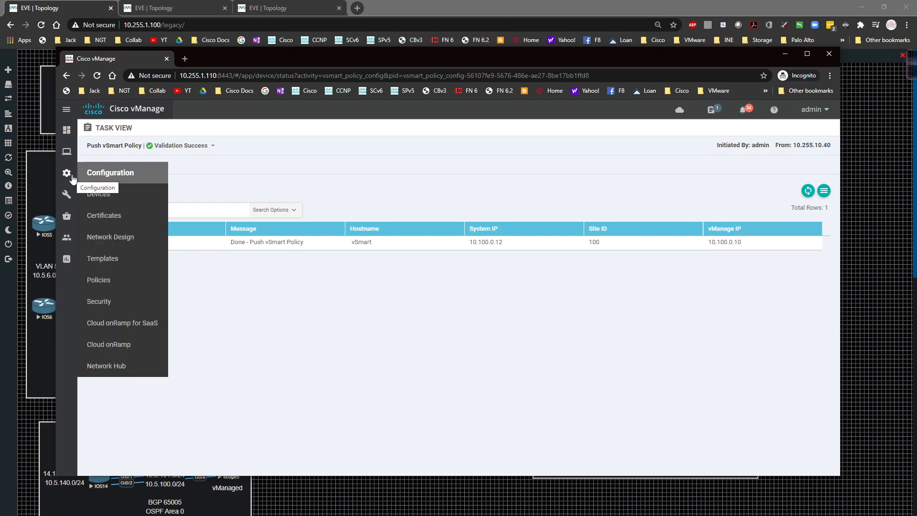
{"action": "mouse_move", "coordinate": [67, 152]}
{"action": "left_click", "coordinate": [114, 190]}
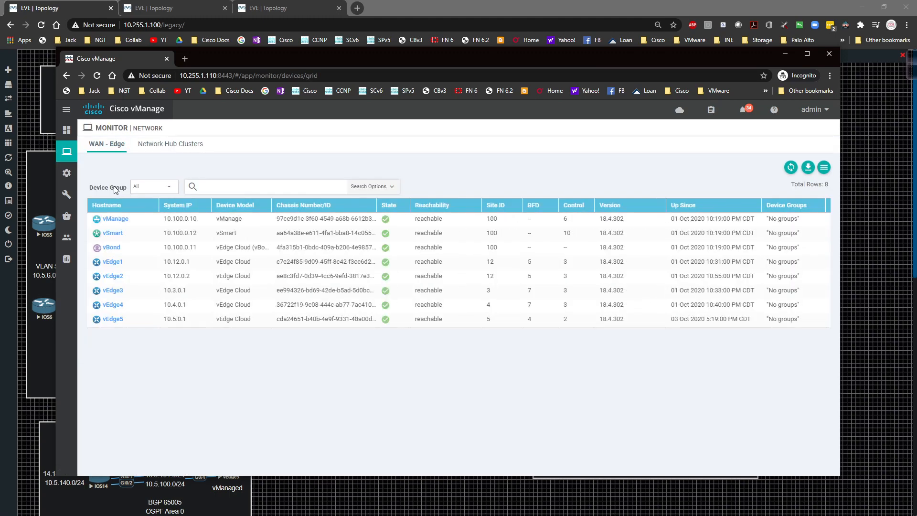
{"action": "left_click", "coordinate": [109, 291]}
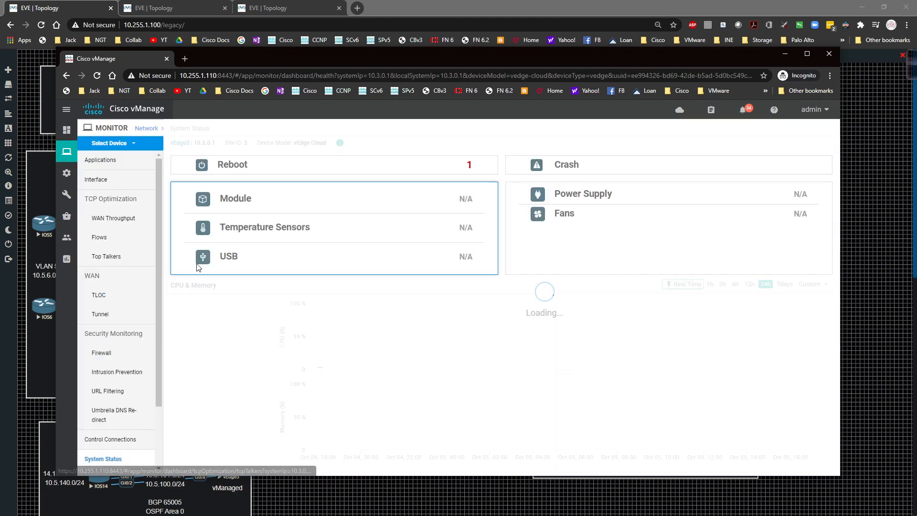
{"action": "scroll", "coordinate": [96, 406], "scroll_direction": "down", "scroll_amount": 2}
{"action": "left_click", "coordinate": [94, 443]}
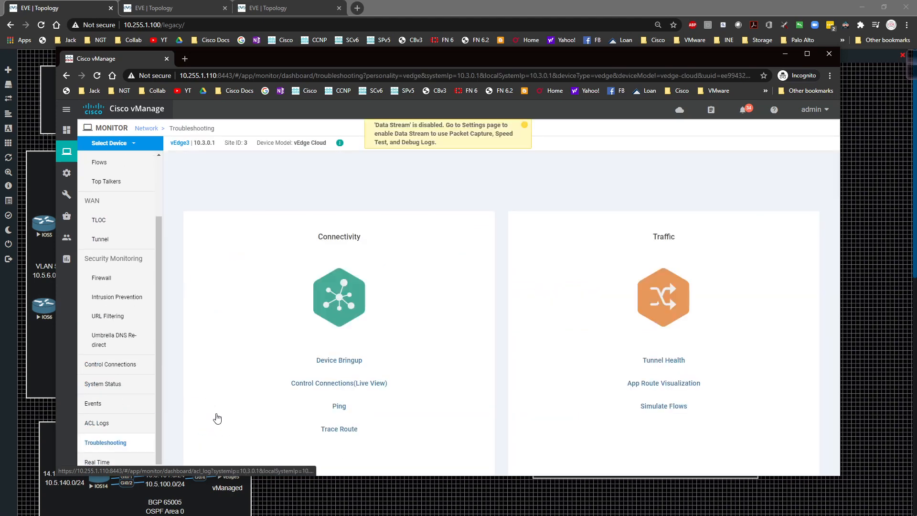
{"action": "left_click", "coordinate": [606, 405]}
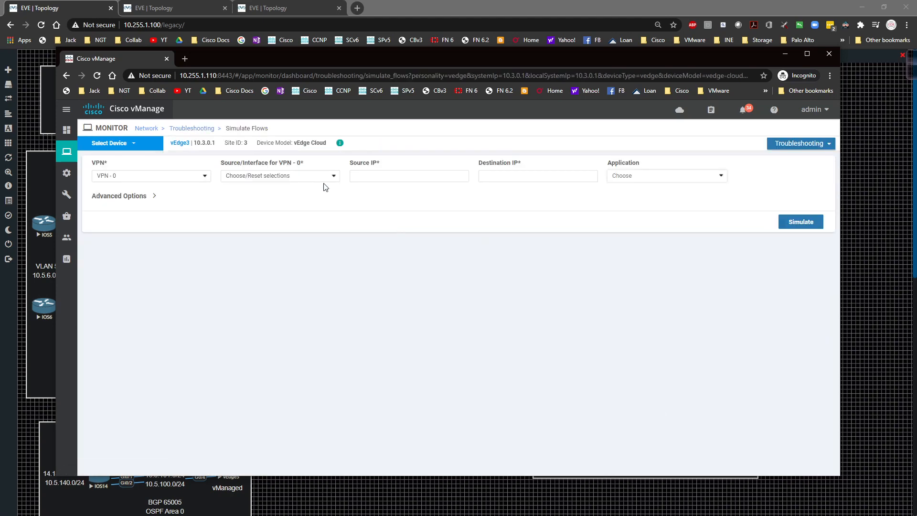
Set the simulated flow to VPN - 1, source interface ge0/2 - ipv4 - 10.3.13.3 and destination IP 10.1.0.16
{"action": "left_click", "coordinate": [178, 176]}
{"action": "left_click", "coordinate": [149, 195]}
{"action": "left_click", "coordinate": [247, 176]}
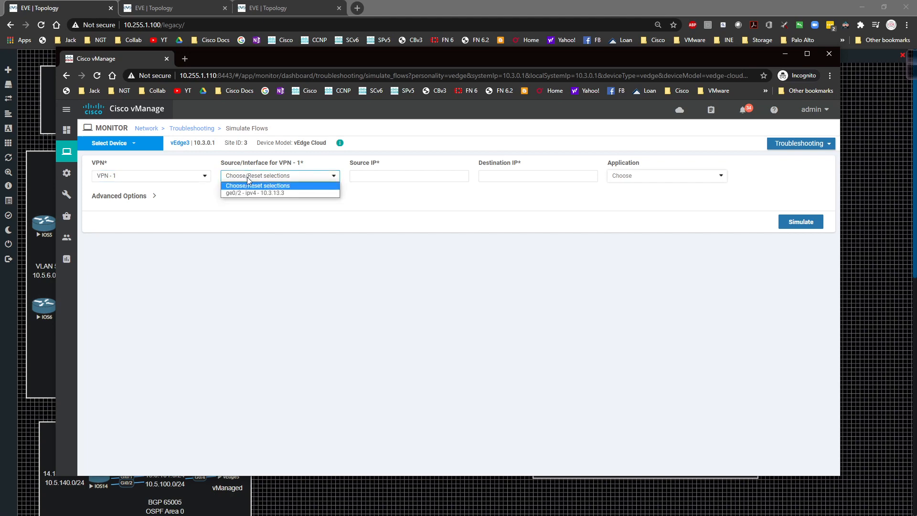
{"action": "left_click", "coordinate": [253, 177]}
{"action": "left_click", "coordinate": [256, 178]}
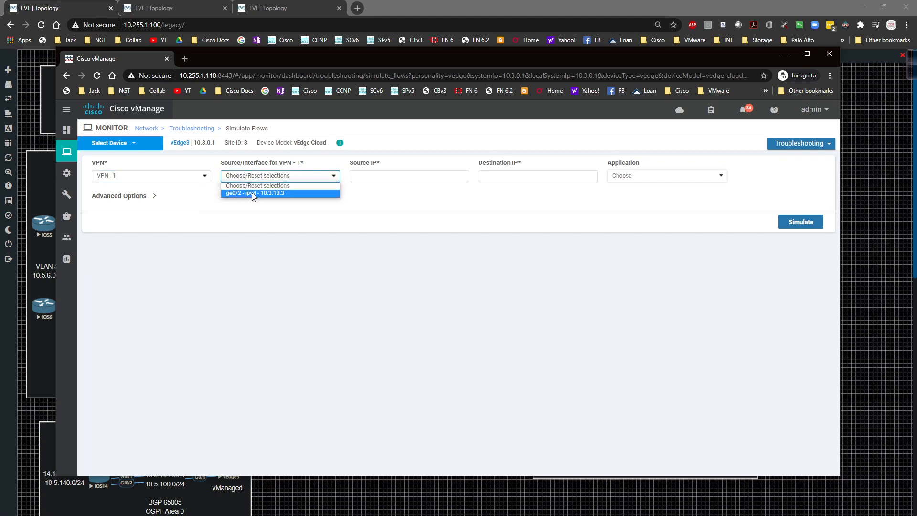
{"action": "left_click", "coordinate": [251, 193]}
{"action": "left_click", "coordinate": [492, 177]}
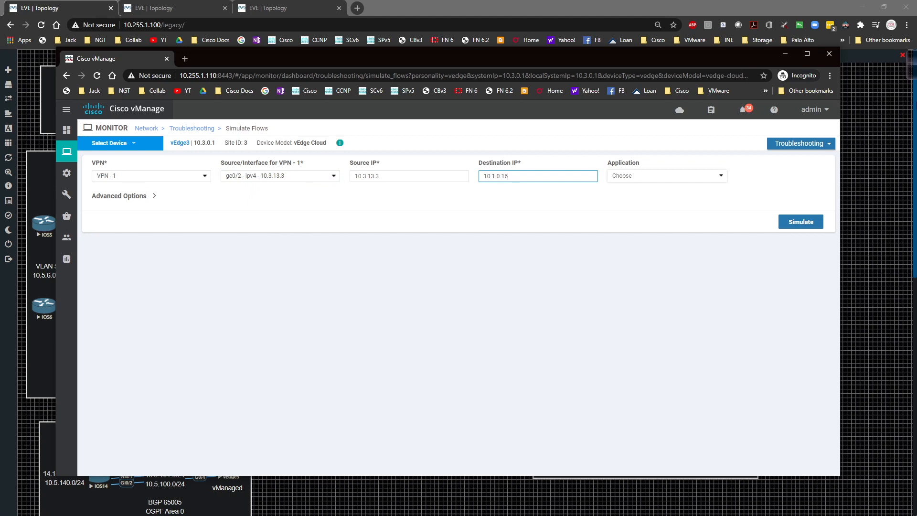
Simulate the flow for the aol-messenger application and examine its next hops in the output
{"action": "left_click", "coordinate": [719, 175]}
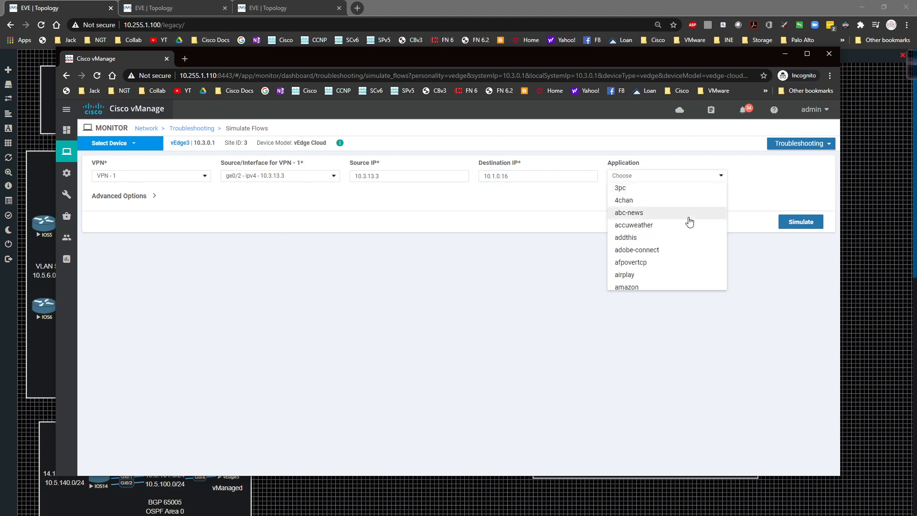
{"action": "scroll", "coordinate": [681, 229], "scroll_direction": "down", "scroll_amount": 3}
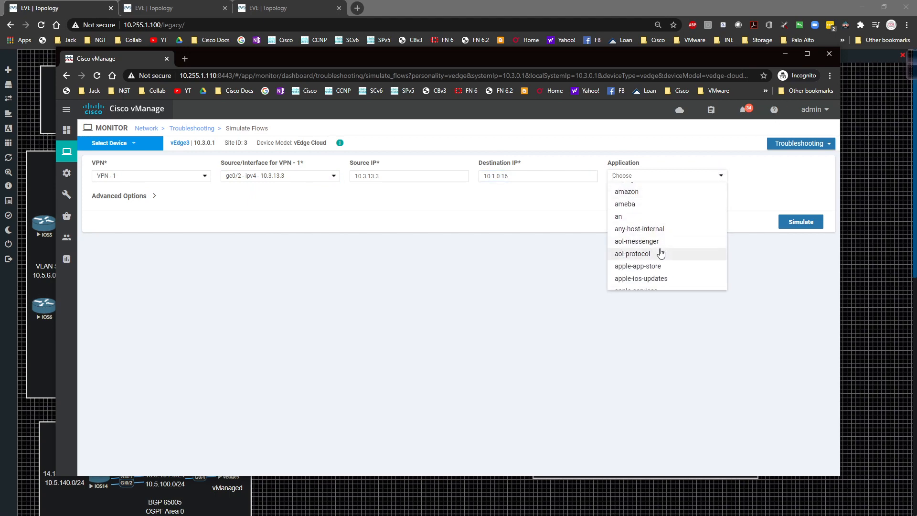
{"action": "left_click", "coordinate": [654, 243]}
{"action": "left_click", "coordinate": [797, 223]}
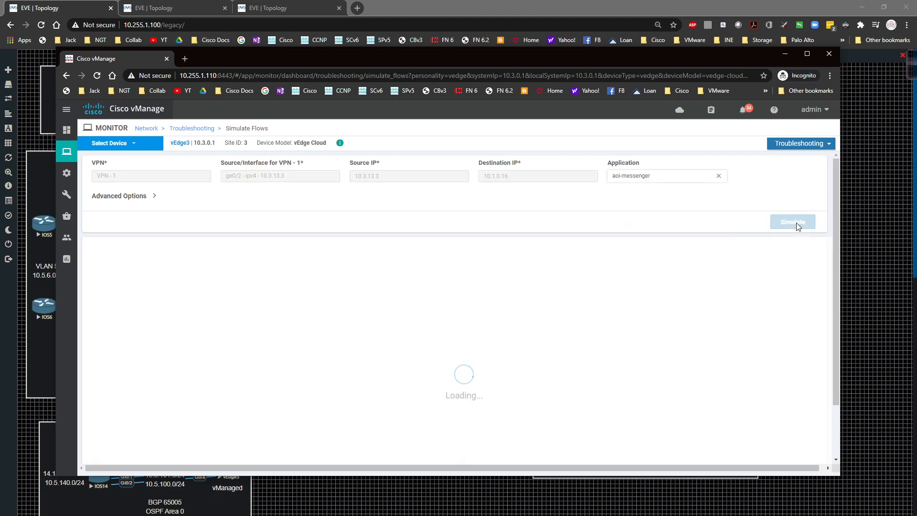
{"action": "scroll", "coordinate": [491, 230], "scroll_direction": "down", "scroll_amount": 1}
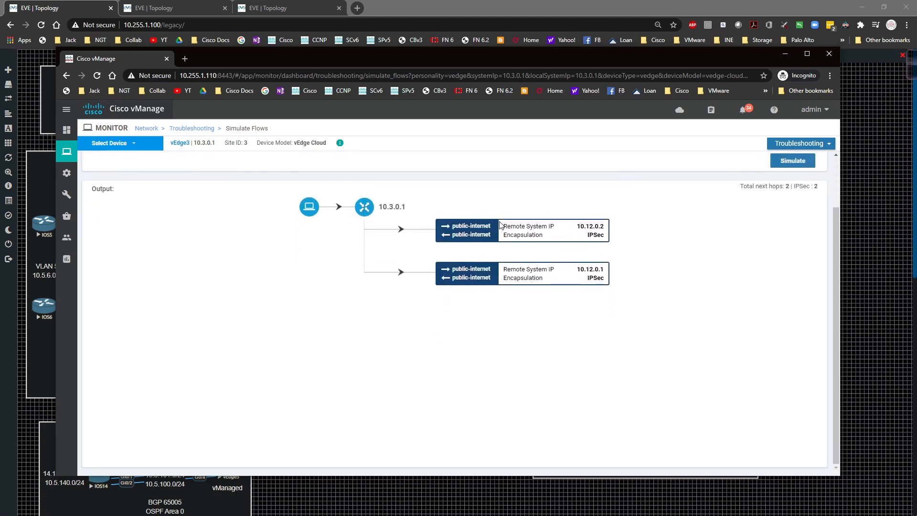